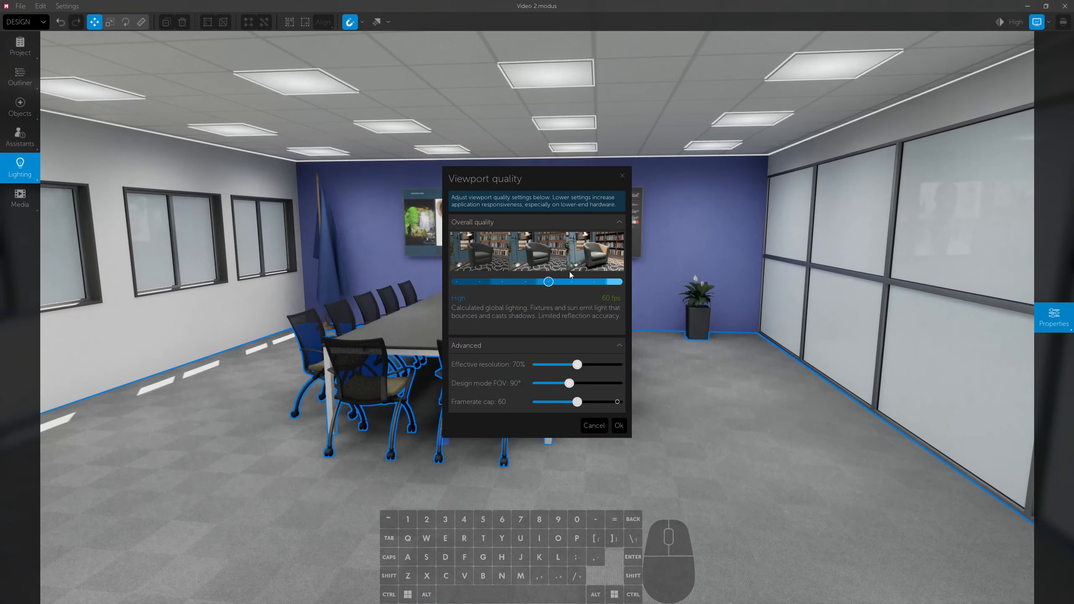
- Lower the overall viewport quality to Med High and apply the change
left_click_drag(548, 281, 525, 281)
left_click(619, 425)
key("s")
right_click_drag(664, 408, 668, 405)
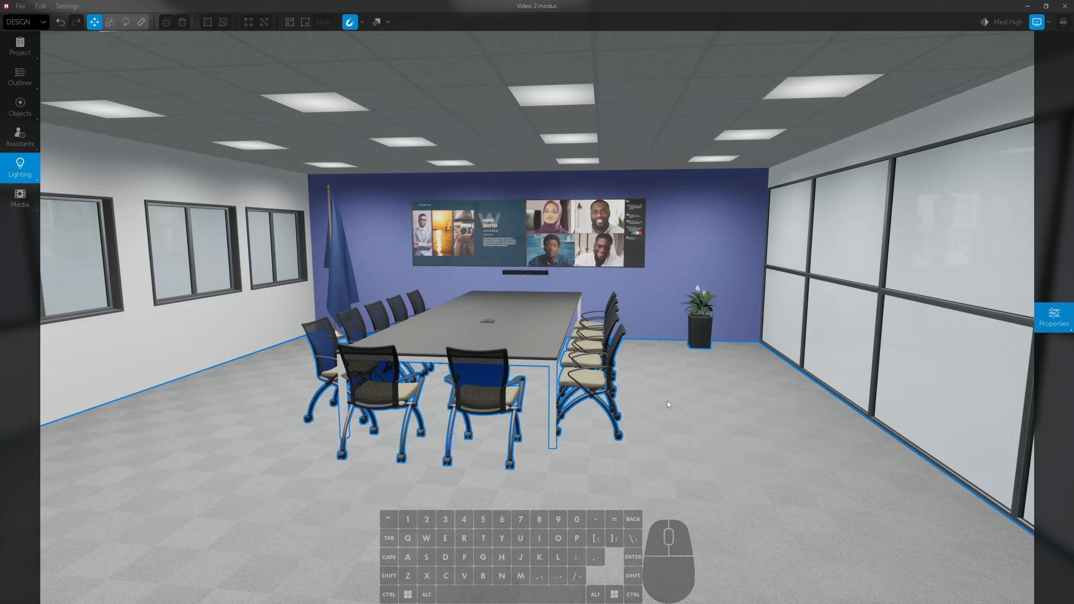
left_click(20, 6)
left_click(98, 109)
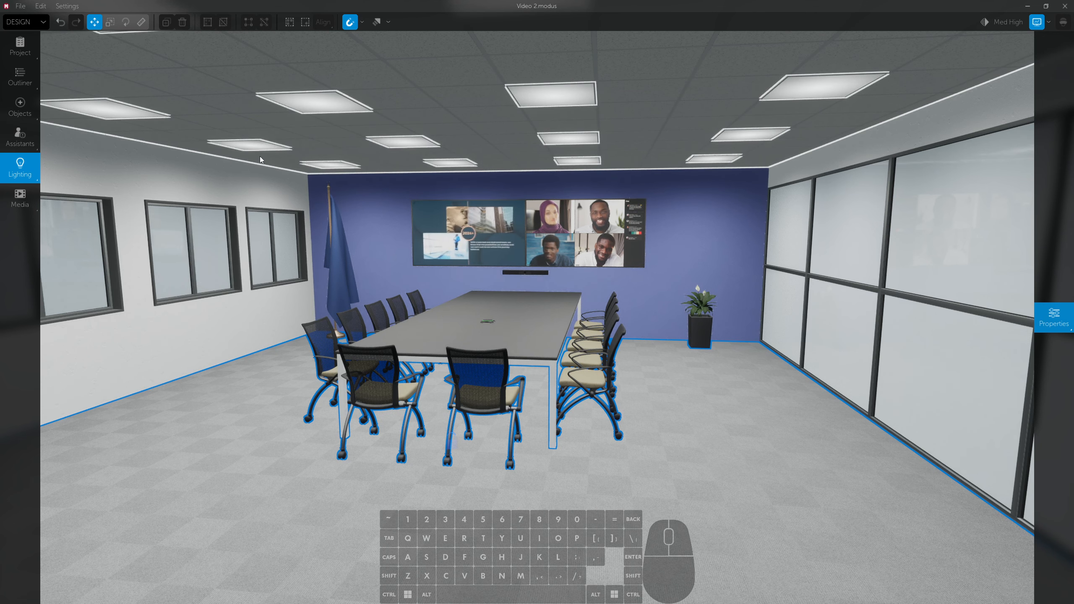
- Measure the room between its side walls and set the project width to 50 feet
left_click(142, 23)
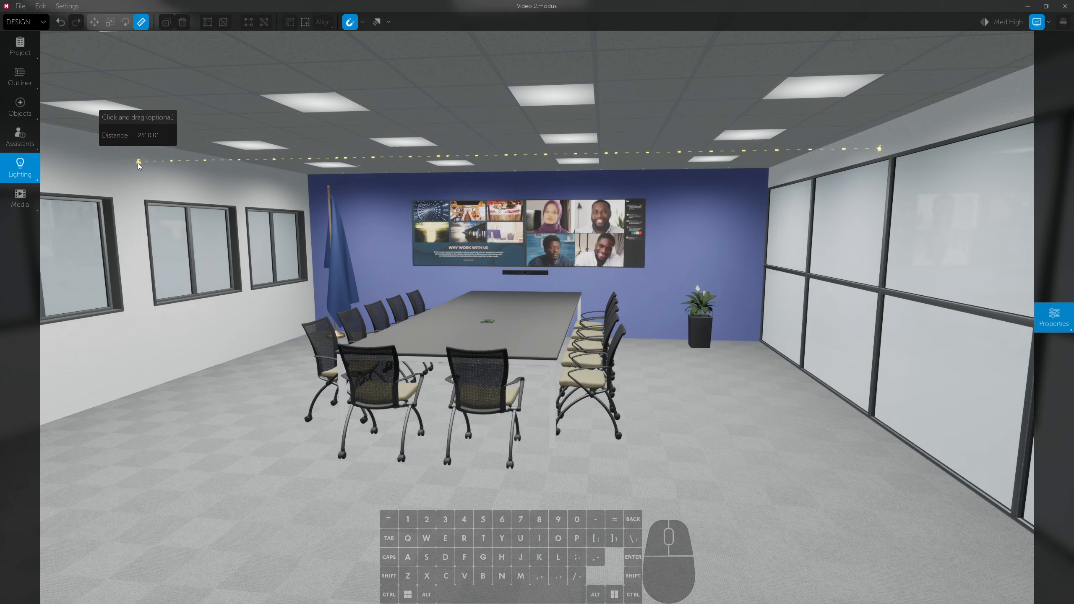
mouse_move(140, 171)
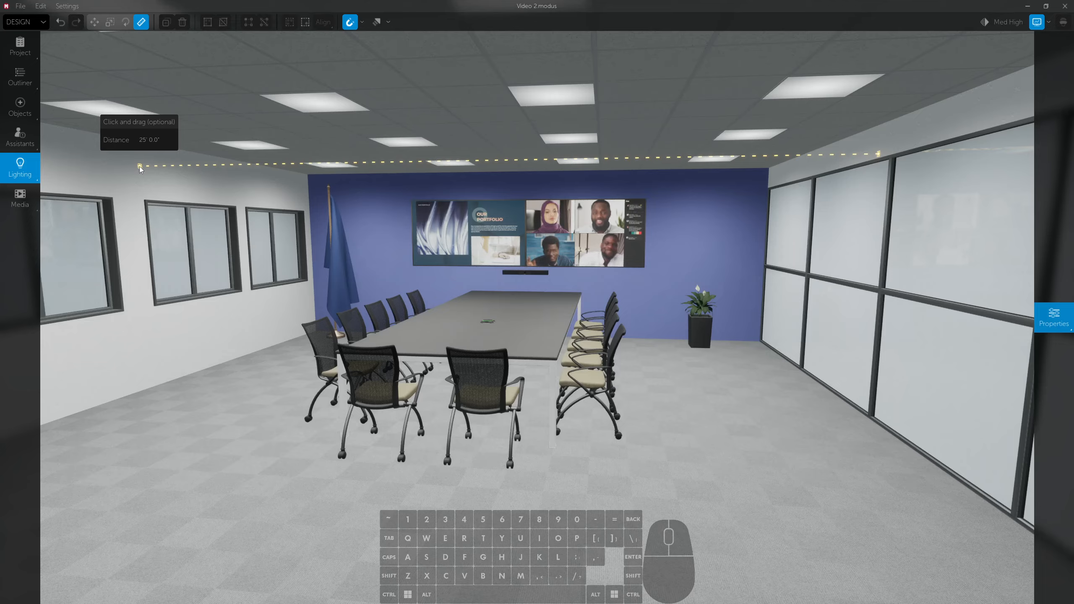
left_click(20, 45)
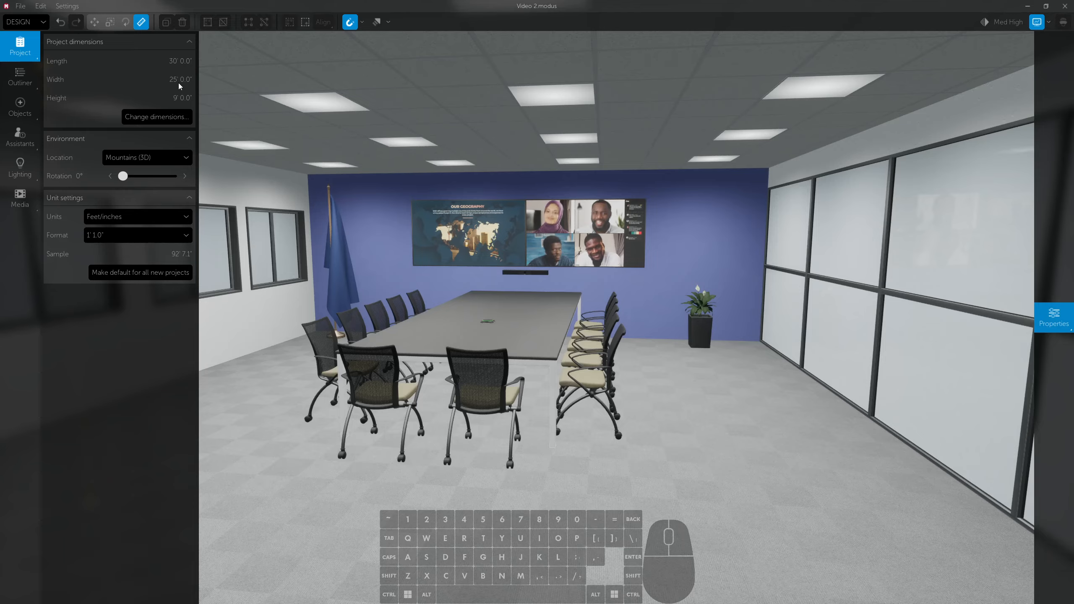
left_click(169, 117)
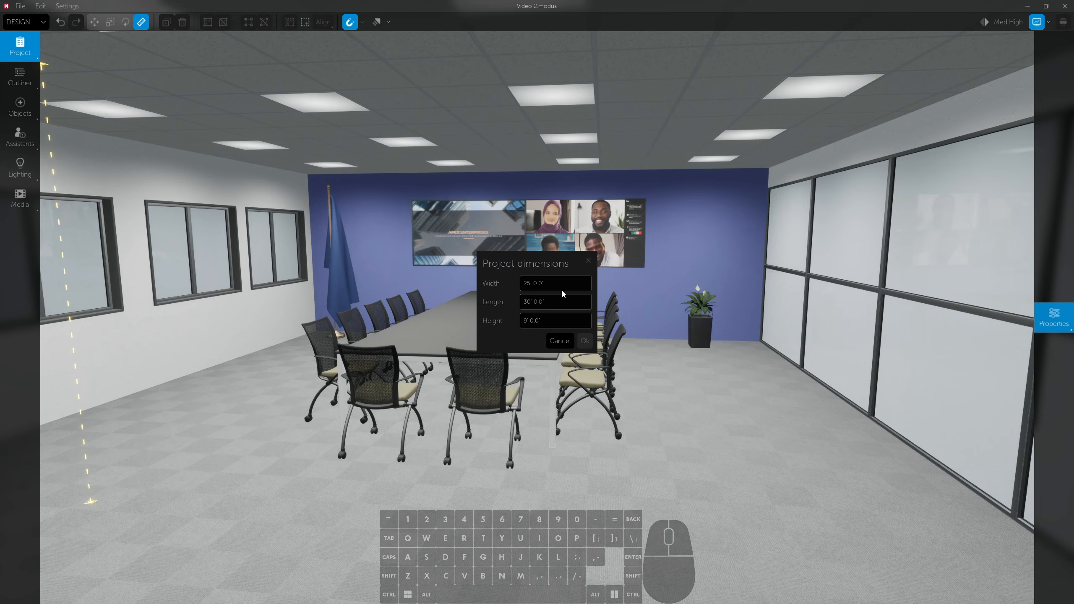
left_click_drag(563, 289, 492, 279)
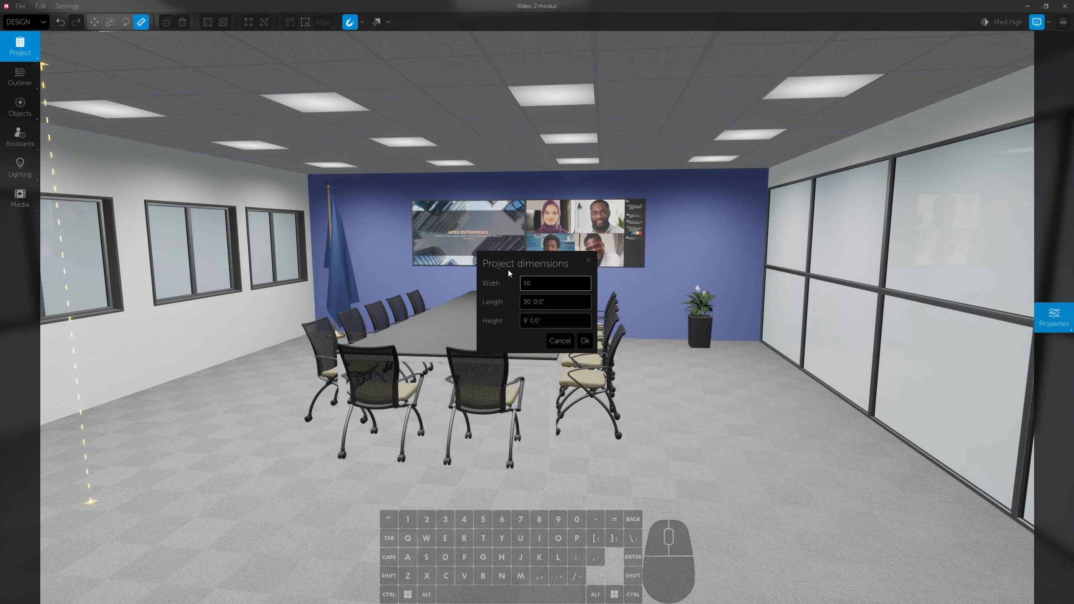
left_click(588, 341)
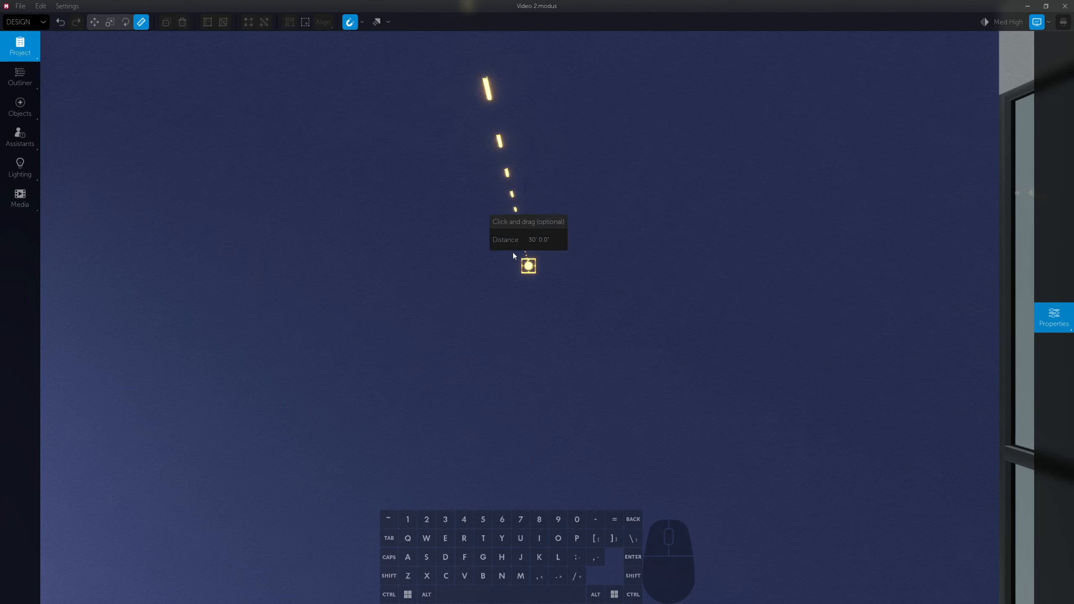
- Examine the widened room around the blue display wall, the conference table and the glass wall
mouse_move(209, 116)
right_mouse_down()
mouse_move(78, 115)
mouse_move(211, 116)
right_mouse_up()
key("w")
key("a")
key("s")
right_click_drag(507, 253, 411, 253)
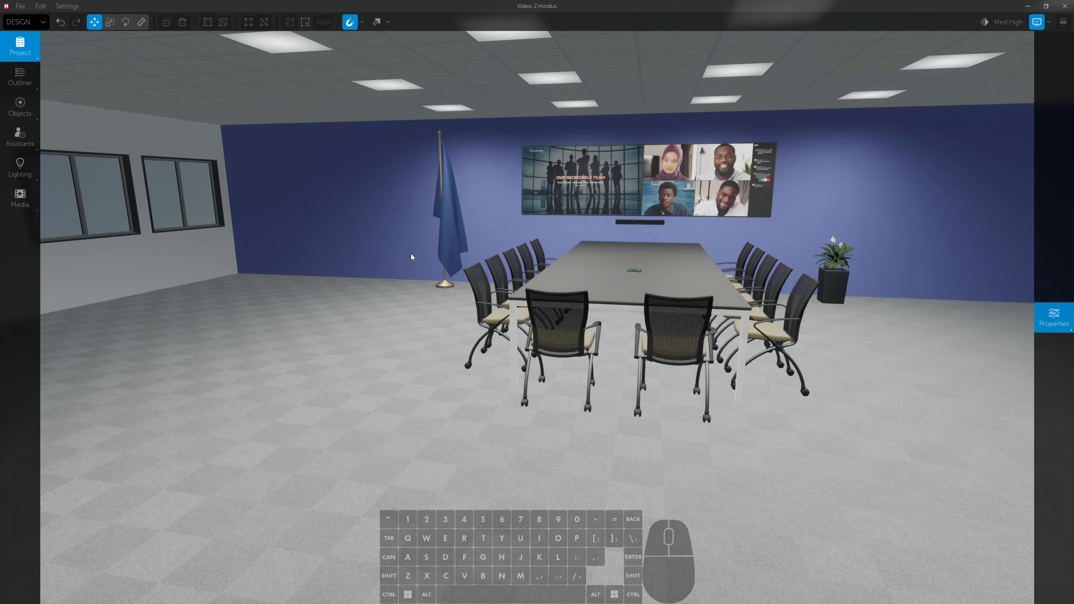
right_click_drag(420, 245, 464, 239)
key("a")
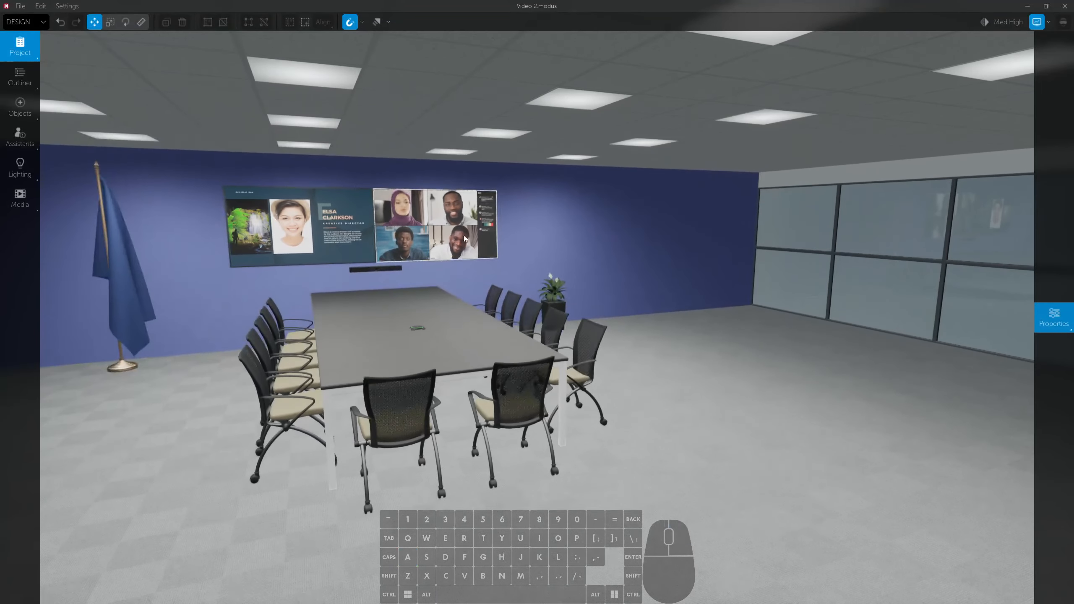
left_click(585, 217)
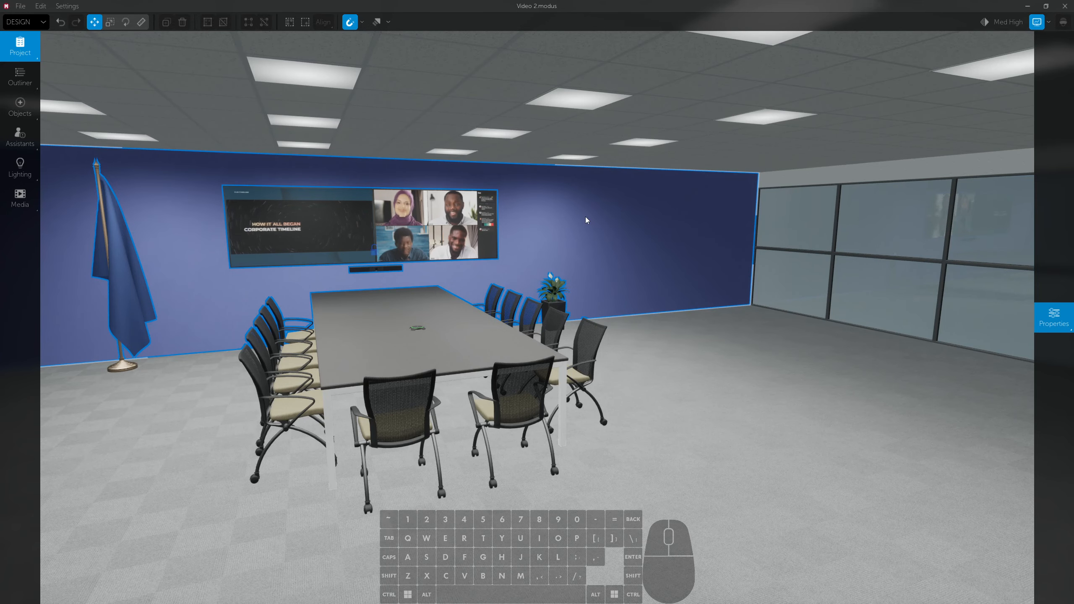
right_click_drag(586, 216, 586, 216)
key("w")
key("a")
key("space")
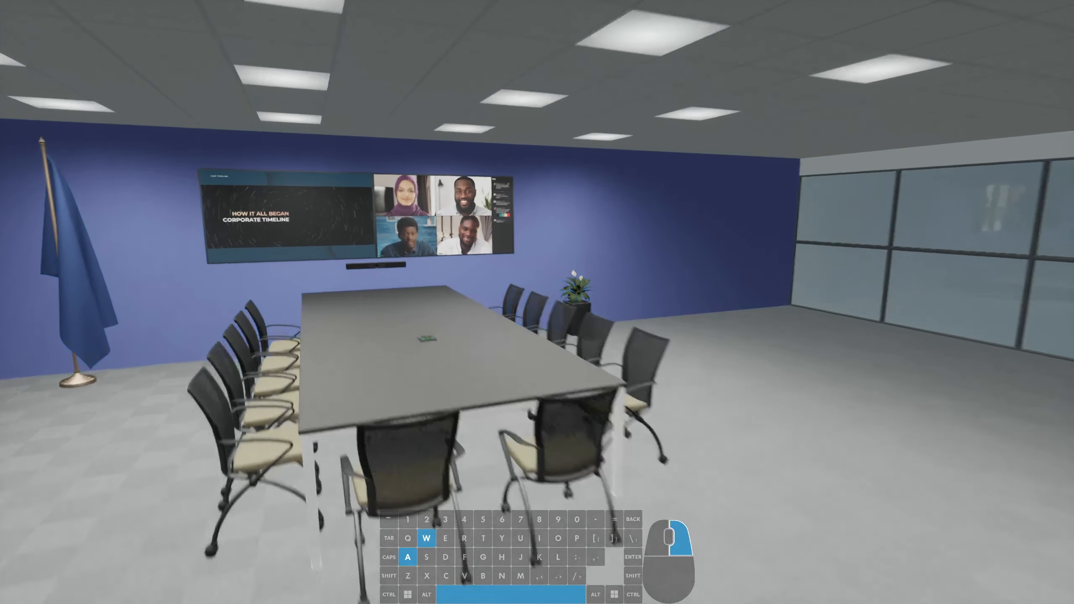
- Delete the long credenza, the blue and black bins and the skyline picture from the back wall
right_click_drag(434, 266, 433, 266)
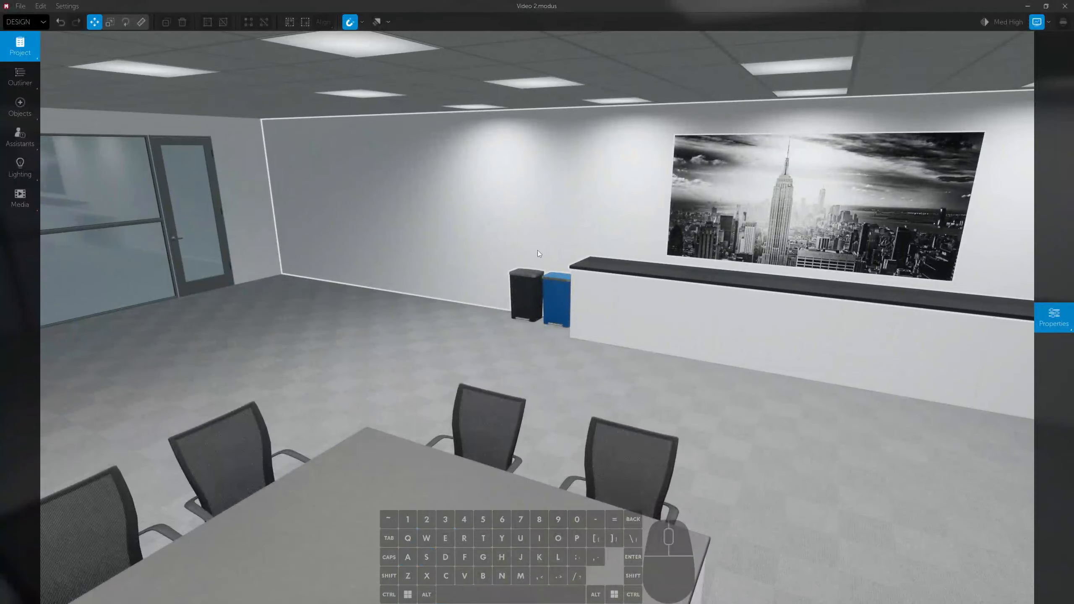
key("s")
right_click_drag(537, 250, 537, 250)
right_click_drag(565, 196, 565, 197)
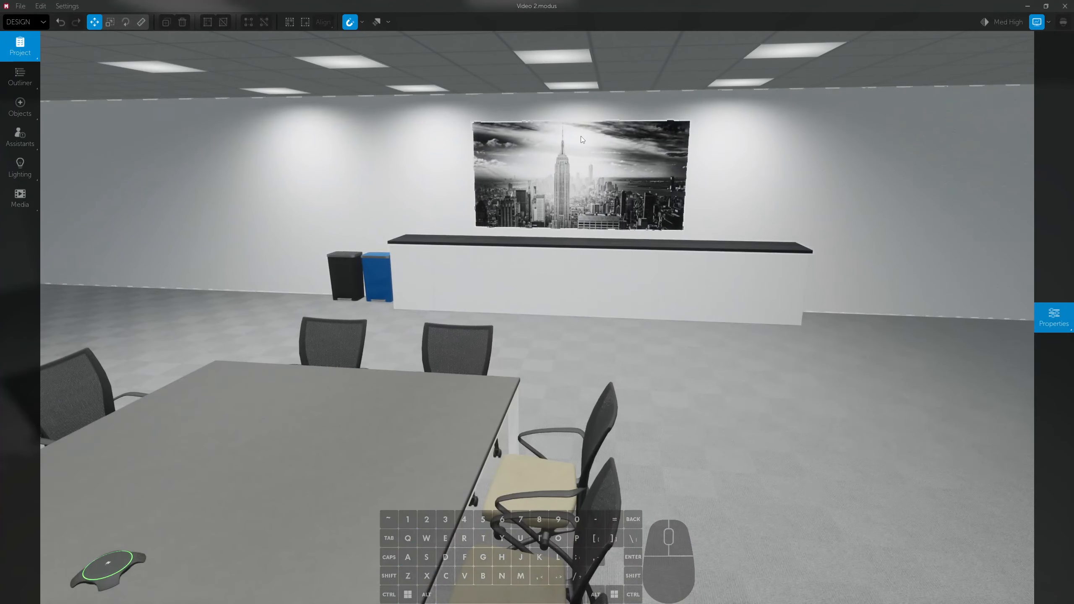
right_click_drag(581, 139, 582, 140)
key("d")
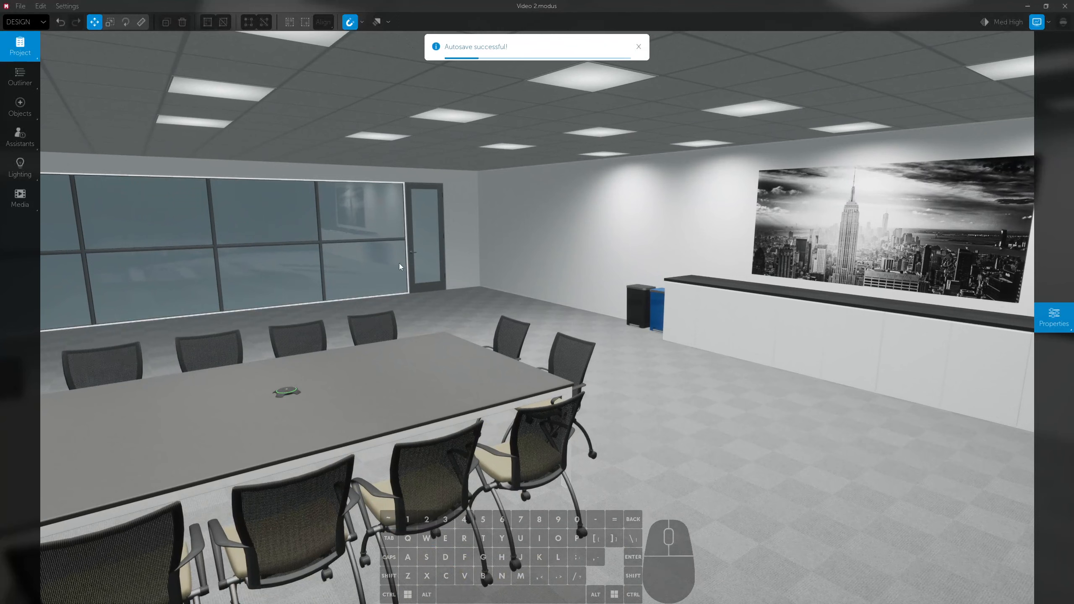
left_click(750, 312)
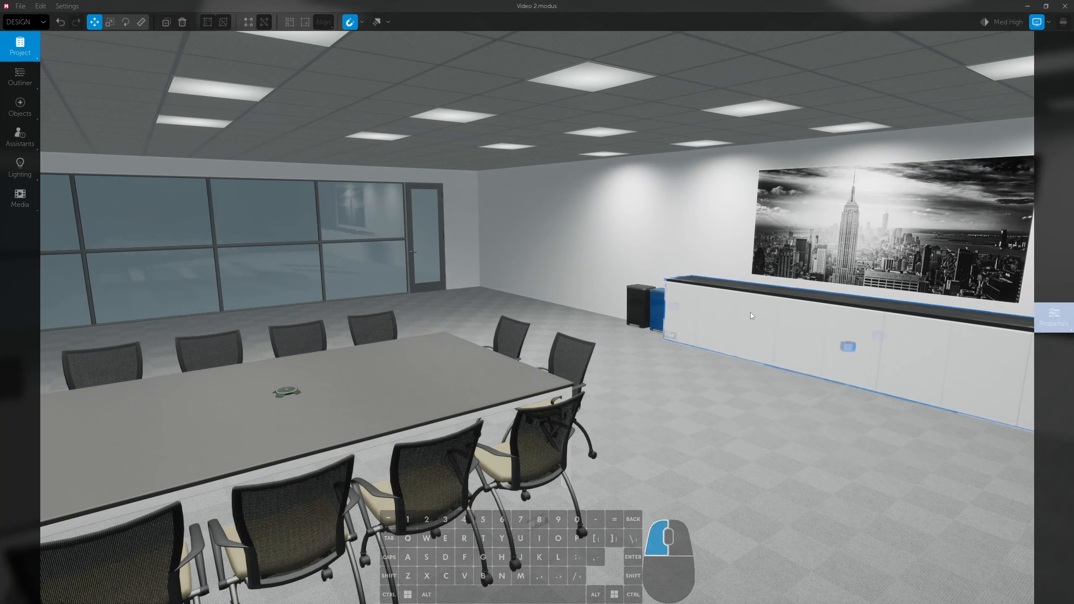
key("Delete")
left_click(665, 318)
key("Delete")
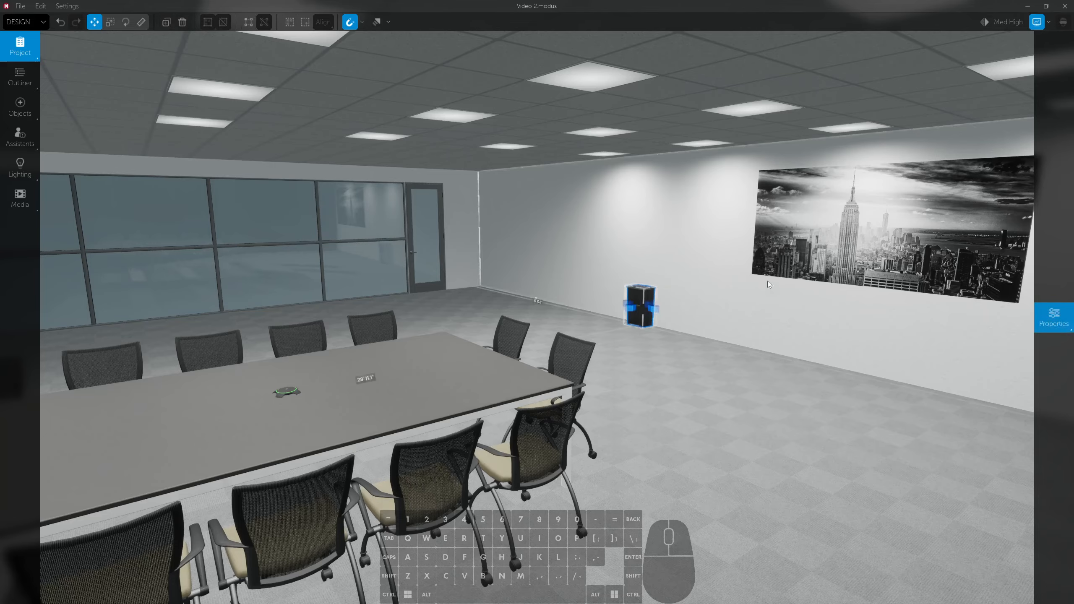
left_click(640, 306)
key("Delete")
left_click(839, 267)
key("Delete")
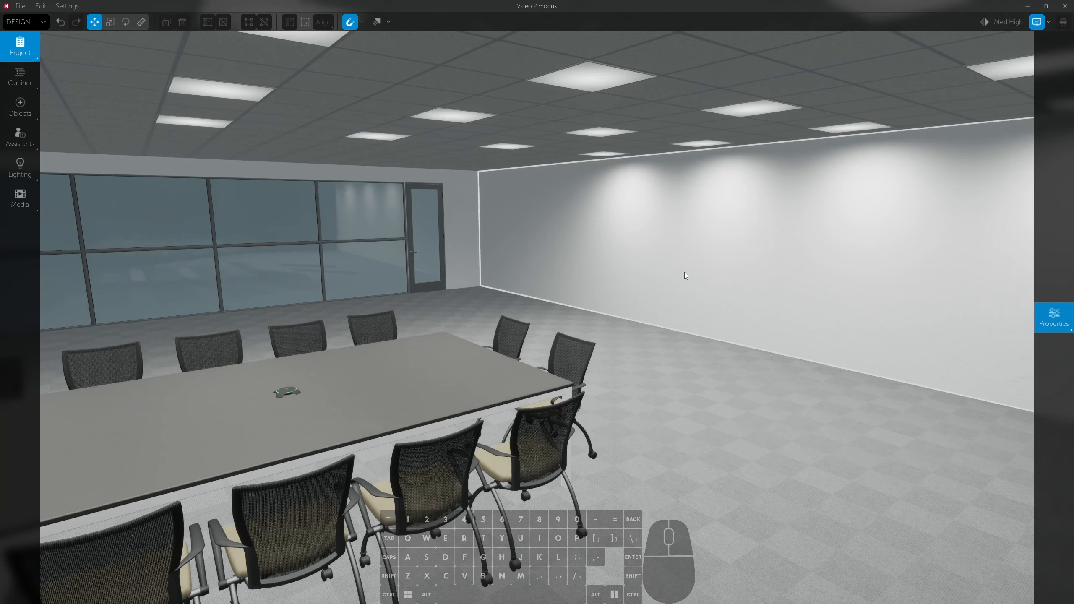
- Search the object library for "oper" and place an Operable Wall in the middle of the room, facing the plain back wall
key("a")
right_click_drag(686, 275, 799, 296)
key("w")
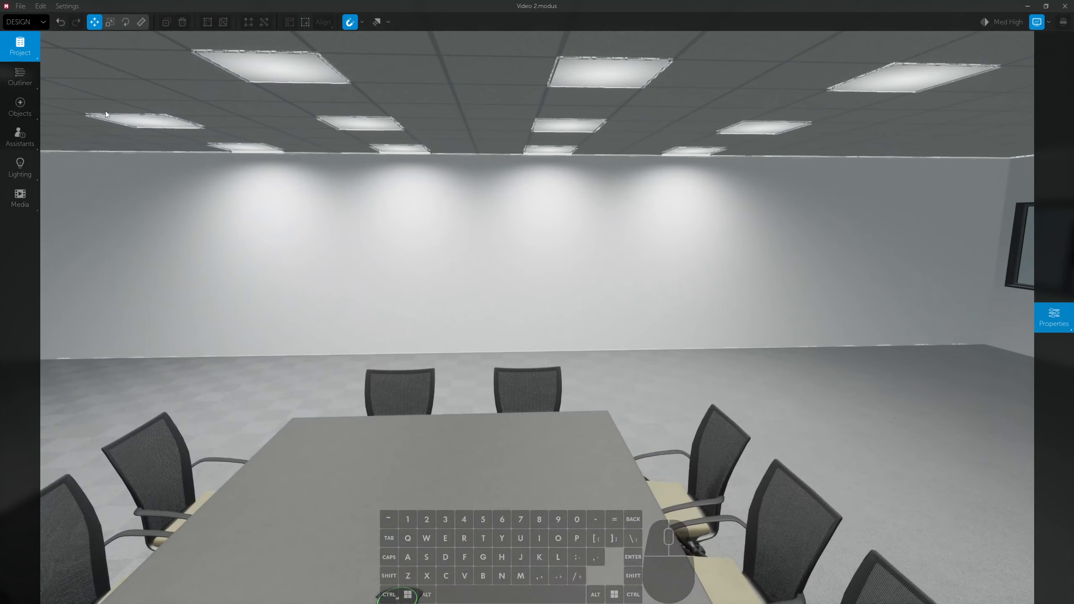
mouse_move(40, 106)
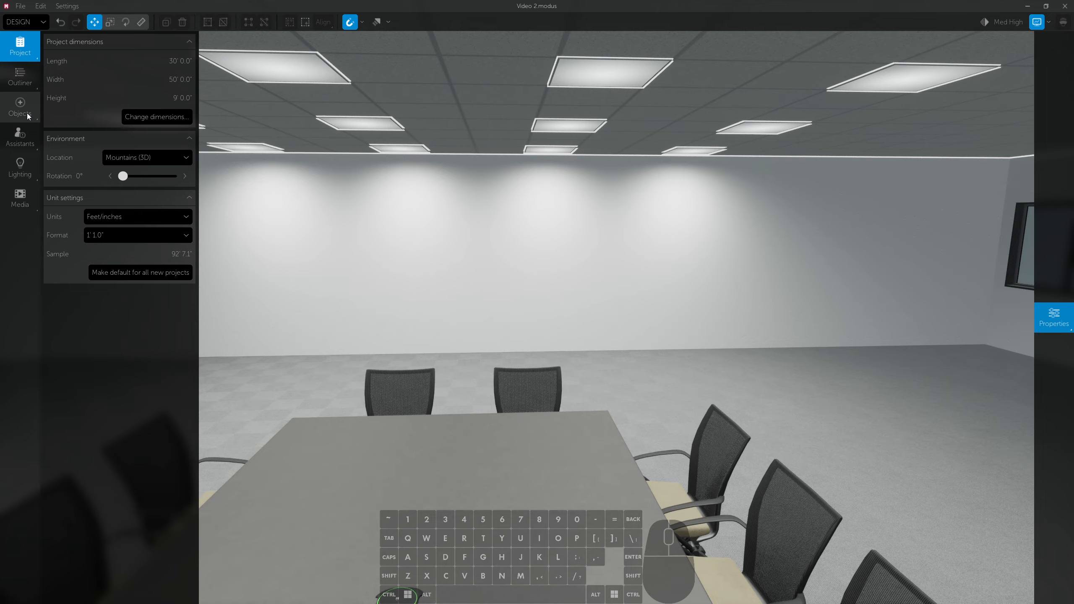
left_click(27, 113)
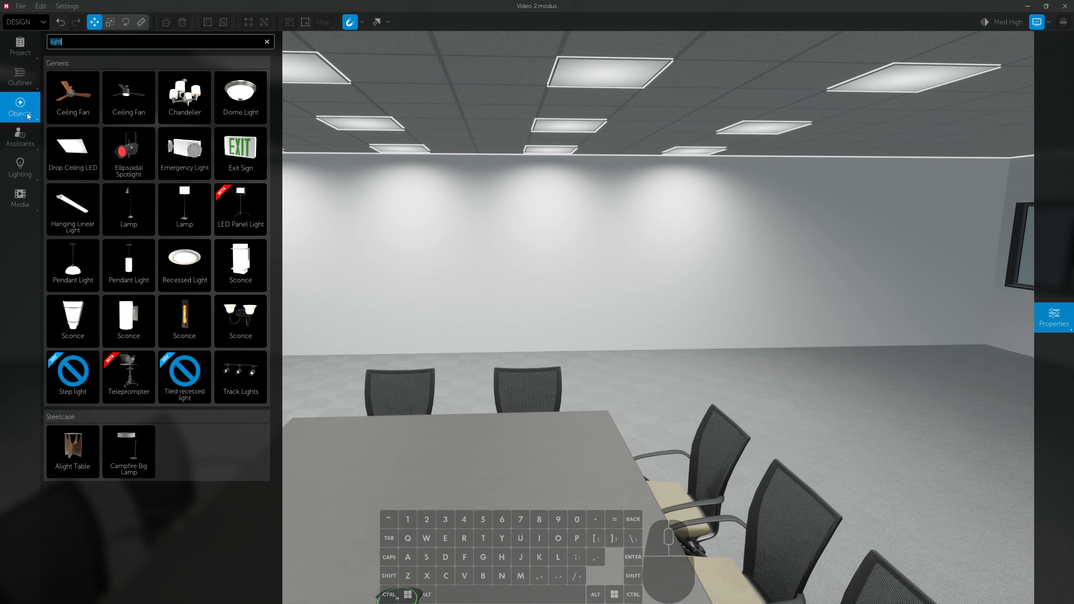
type("oper")
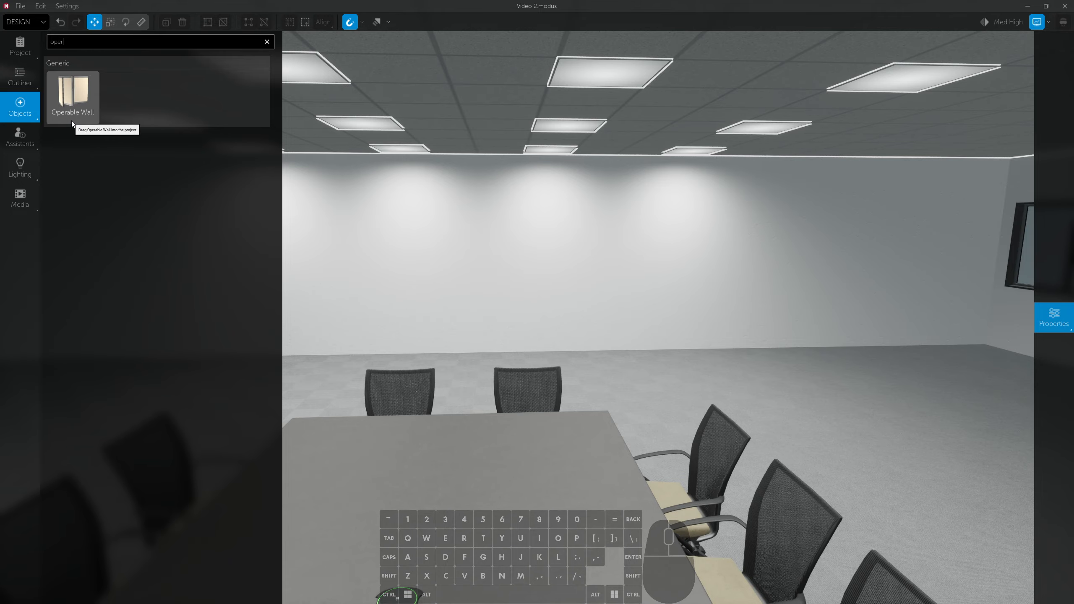
left_click_drag(71, 120, 475, 257)
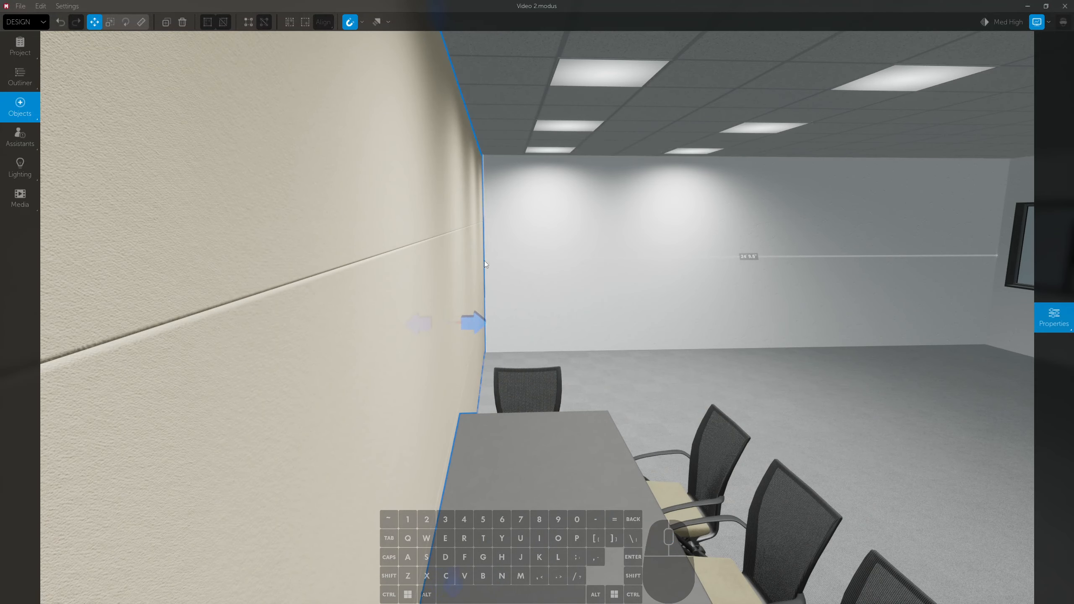
- Set the operable wall's position to its minimum so the panels fold away completely
key("d")
right_click_drag(485, 260, 297, 254)
mouse_move(1023, 191)
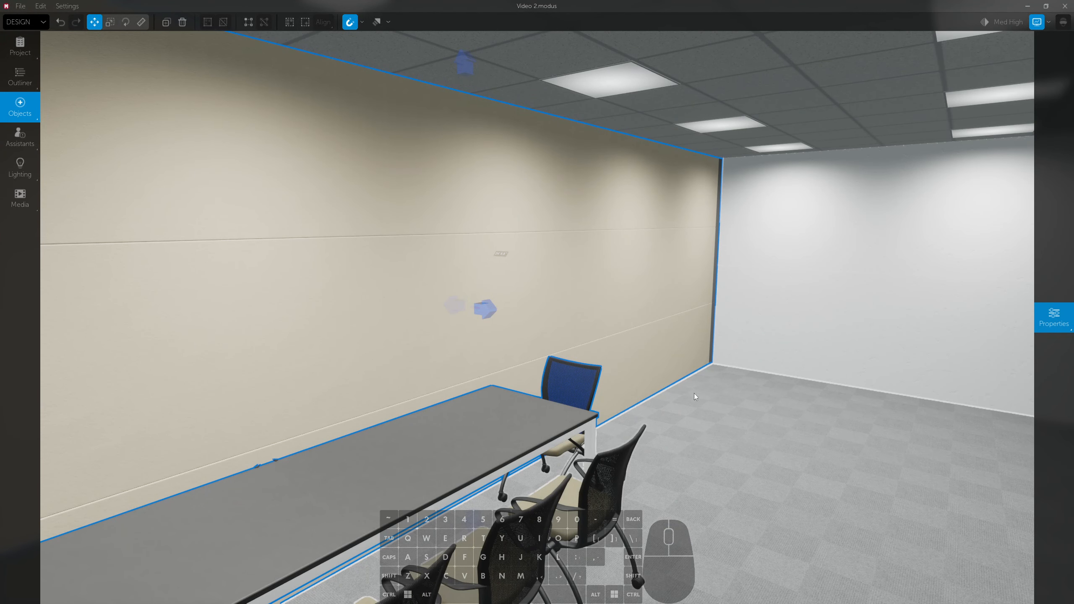
mouse_move(1042, 300)
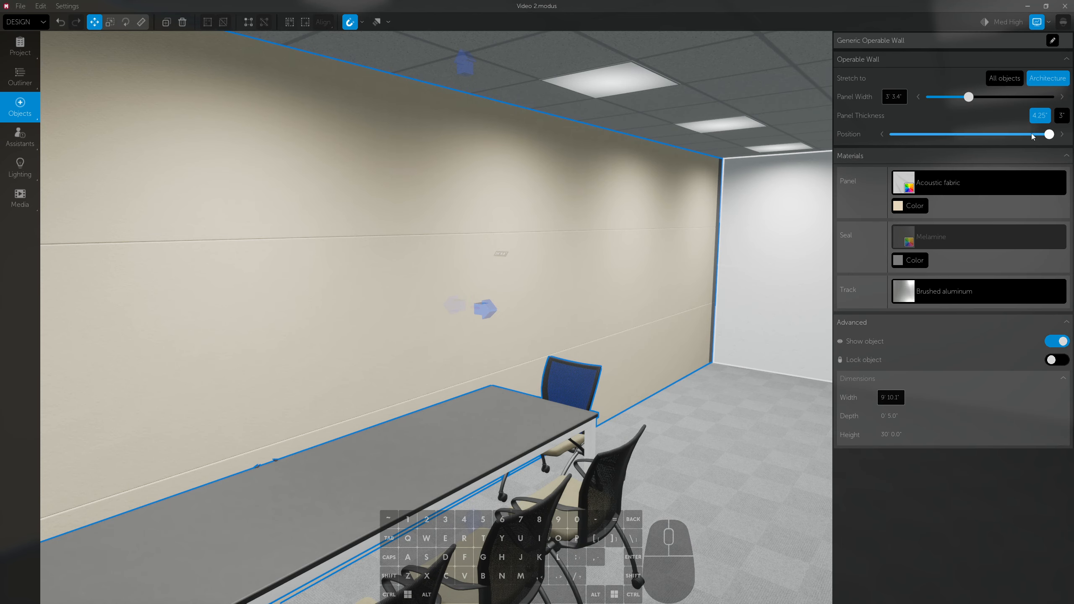
left_click_drag(1048, 134, 892, 142)
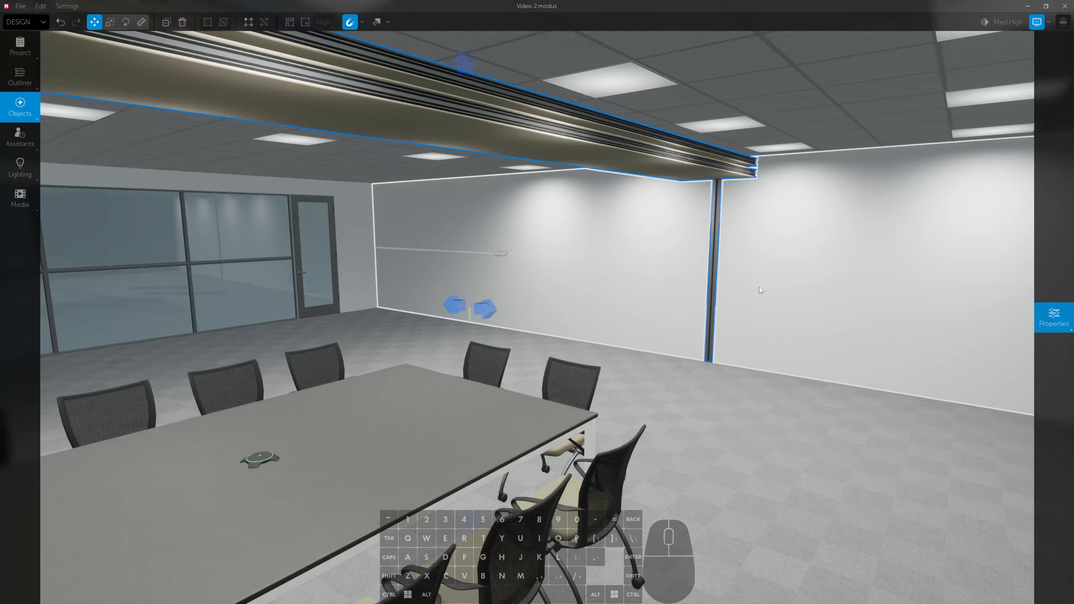
- Reposition the operable wall so its folded panels stack at the plain back wall instead of the display wall
key("d")
mouse_move(759, 287)
right_mouse_down()
mouse_move(549, 262)
mouse_move(457, 288)
mouse_move(677, 303)
mouse_move(766, 288)
right_mouse_up()
key("a")
key("s")
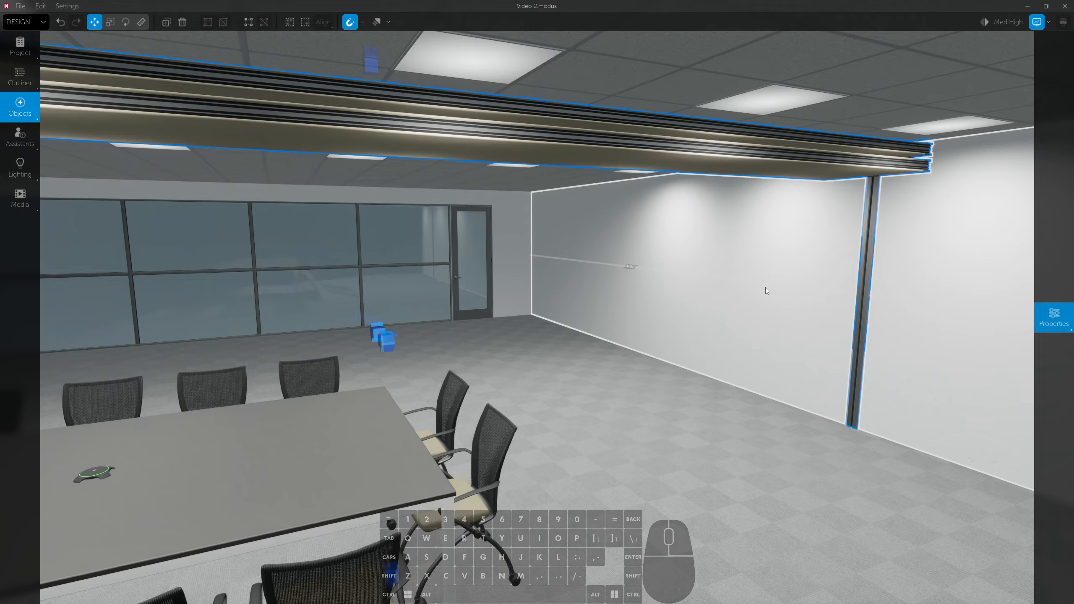
left_click_drag(868, 262, 750, 470)
key("a")
right_click_drag(749, 469, 702, 435)
key("s")
left_click_drag(449, 262, 442, 262)
key("d")
right_click_drag(442, 262, 220, 267)
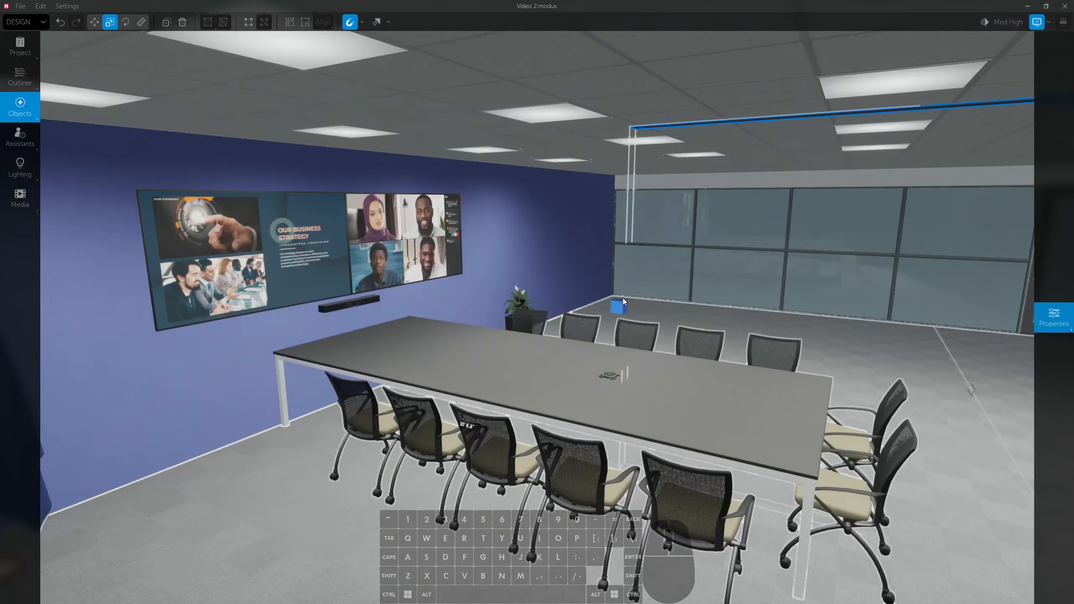
- Stretch both ends of the operable wall outward, toward the display wall and into the plain back wall
left_click_drag(624, 302, 336, 263)
right_click_drag(336, 263, 569, 292)
key("d")
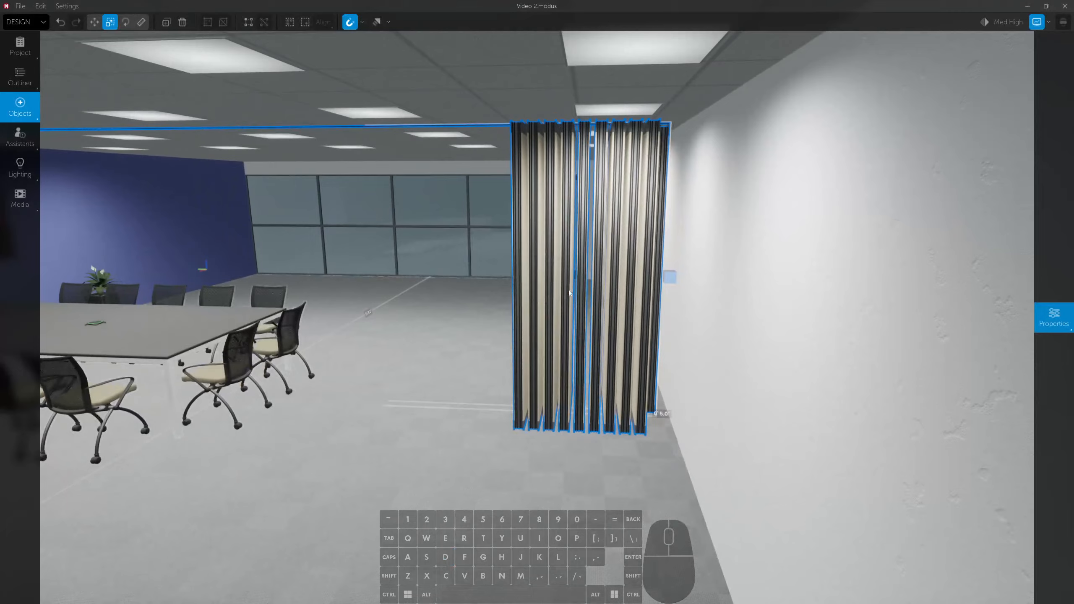
key("w")
right_click_drag(672, 284, 646, 275)
key("d")
left_click_drag(666, 278, 785, 290)
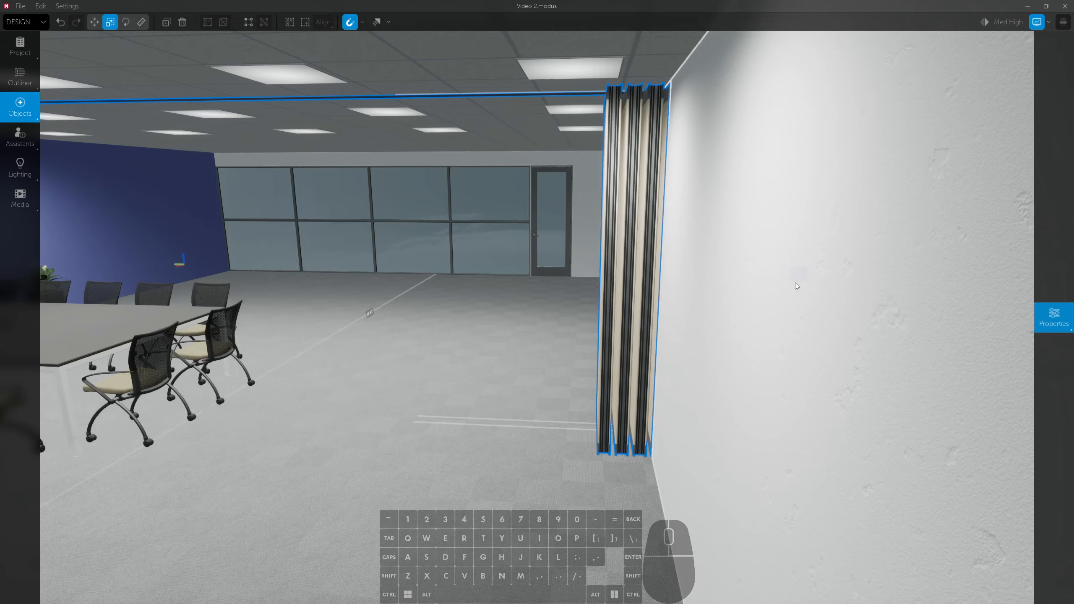
mouse_move(796, 277)
left_mouse_down()
mouse_move(826, 280)
mouse_move(770, 280)
mouse_move(792, 283)
left_mouse_up()
- Try rotating the operable wall across the room, and undo the rotation
right_click(793, 283)
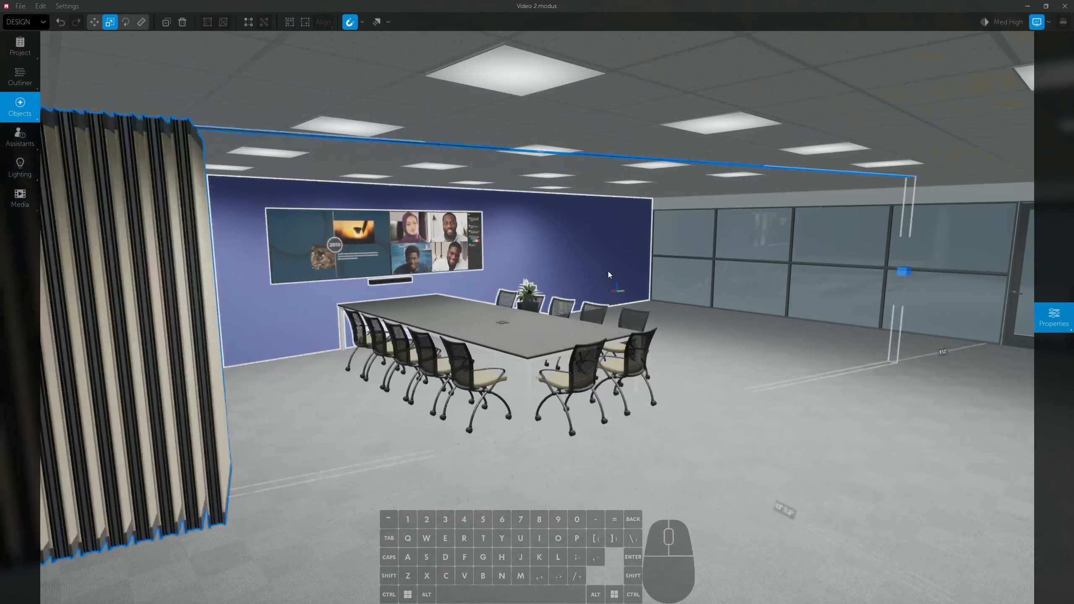
scroll(609, 274, "down", 2)
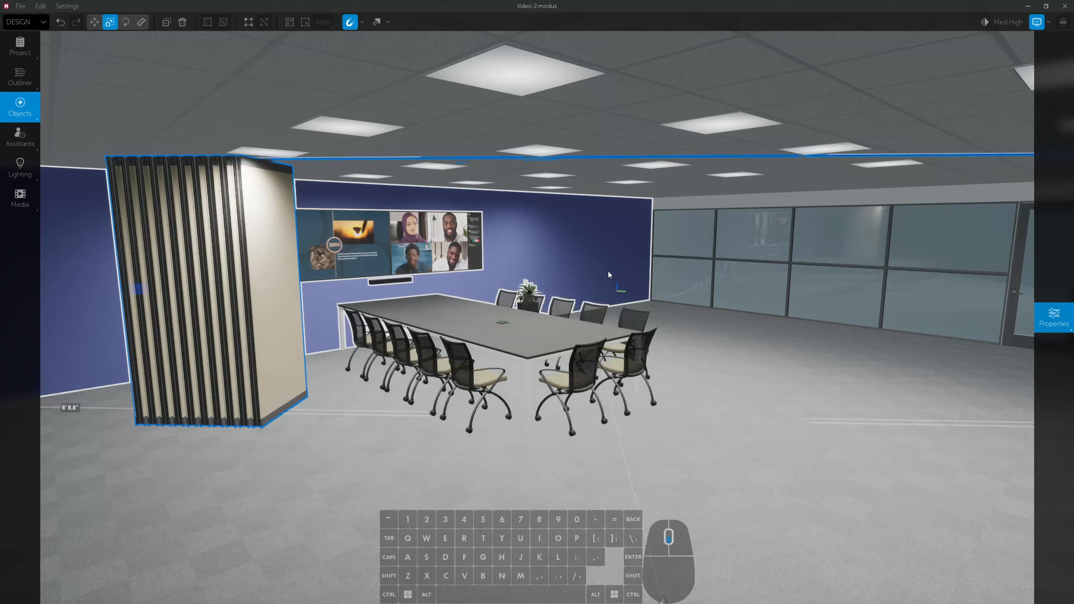
scroll(609, 274, "down", 2)
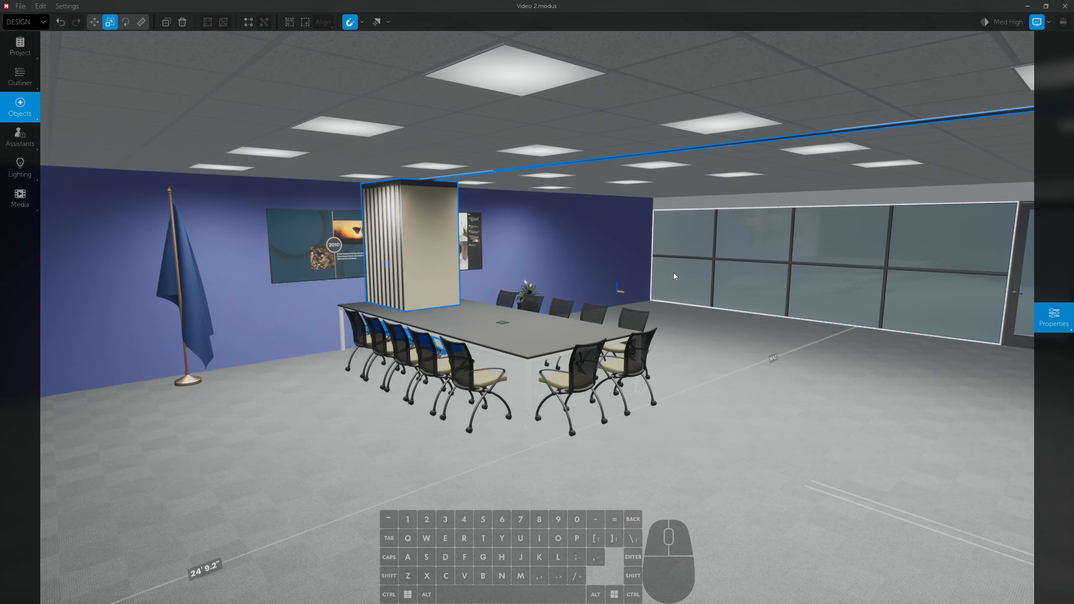
scroll(673, 272, "down", 2)
key("ctrl+z")
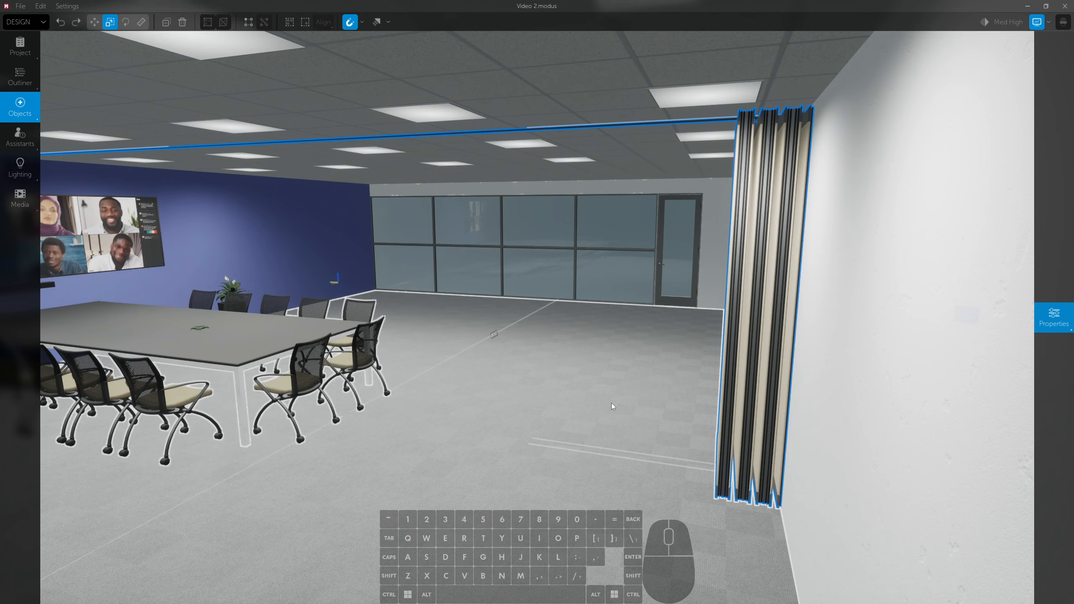
right_click_drag(611, 402, 304, 255)
key("a")
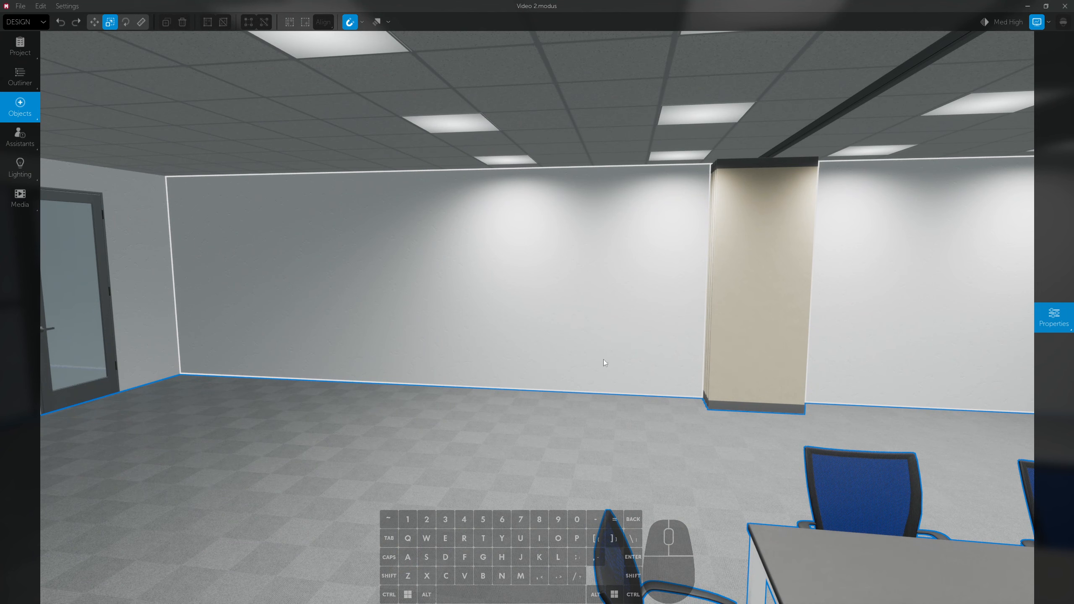
- Search the object library for "wall" and place a wall block on the back wall beside the folded operable wall
right_click_drag(677, 259, 194, 264)
left_click(26, 120)
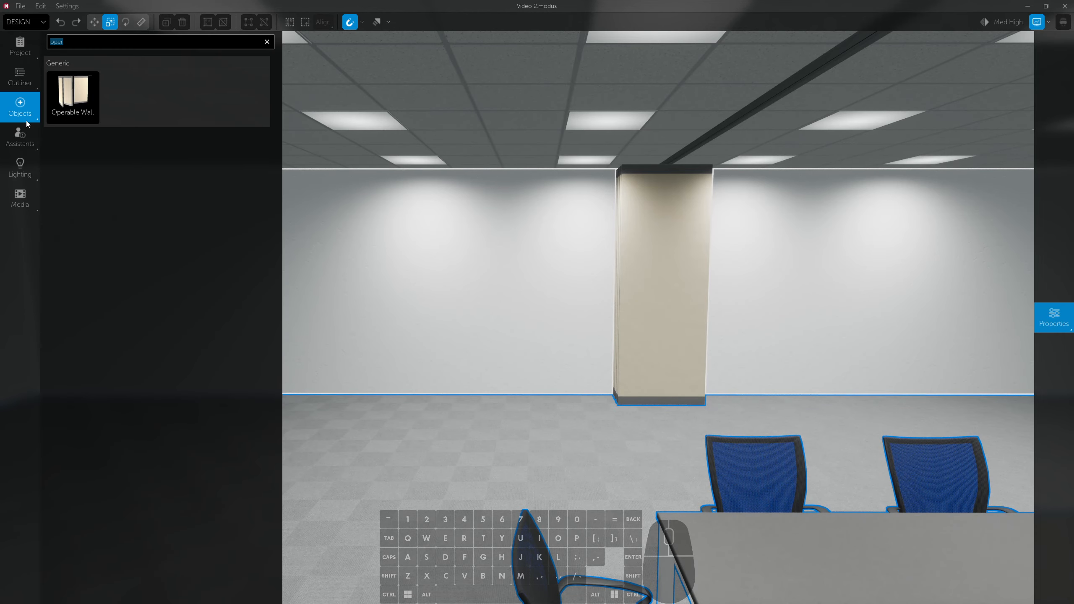
type("wall")
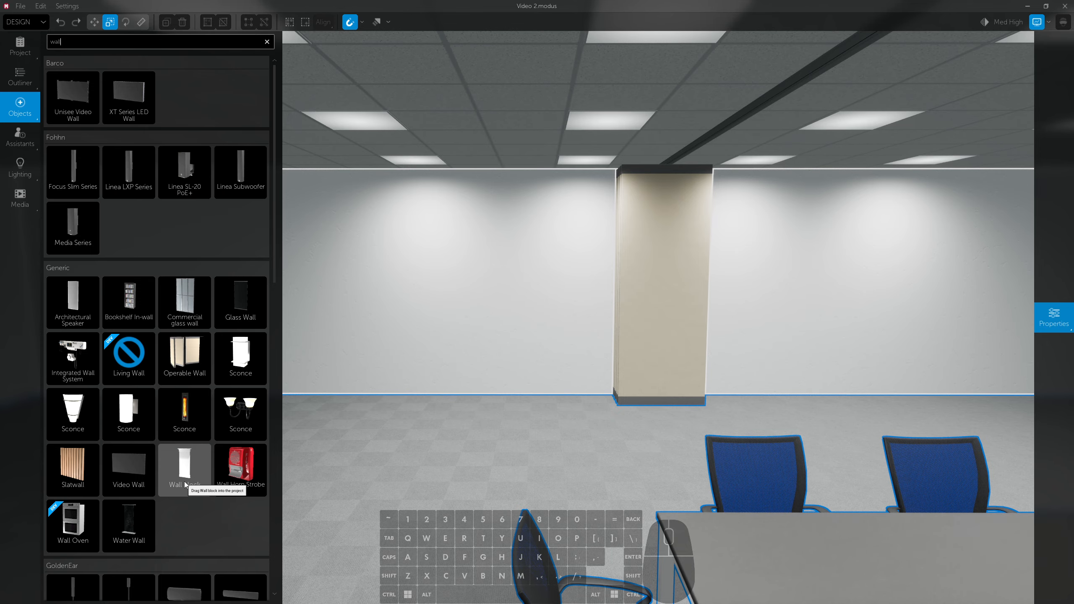
left_click_drag(184, 485, 566, 409)
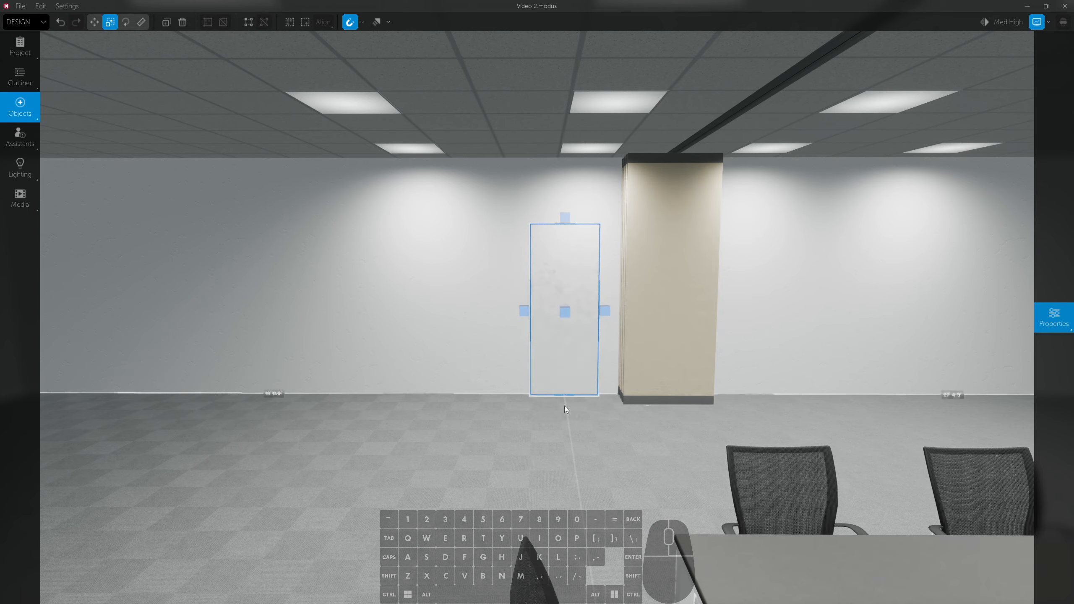
- Set the wall block's distance to the ceiling to 0 and stretch its lower edge to the floor, about 8' 11.2" high
right_click_drag(565, 409, 574, 351)
left_click_drag(574, 351, 571, 294)
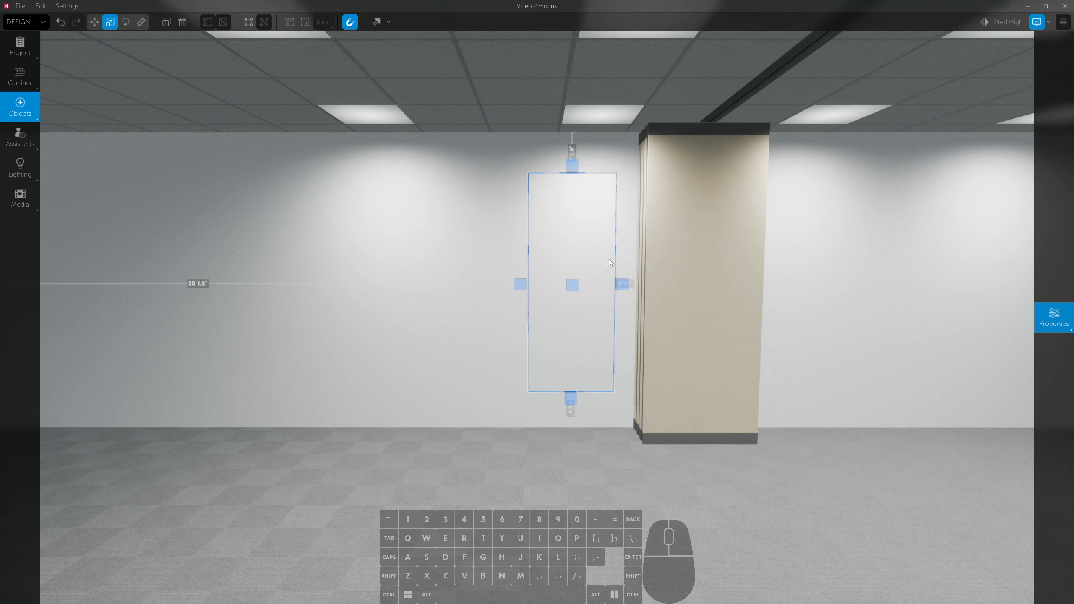
left_click(576, 146)
type("0")
key("Return")
key("e")
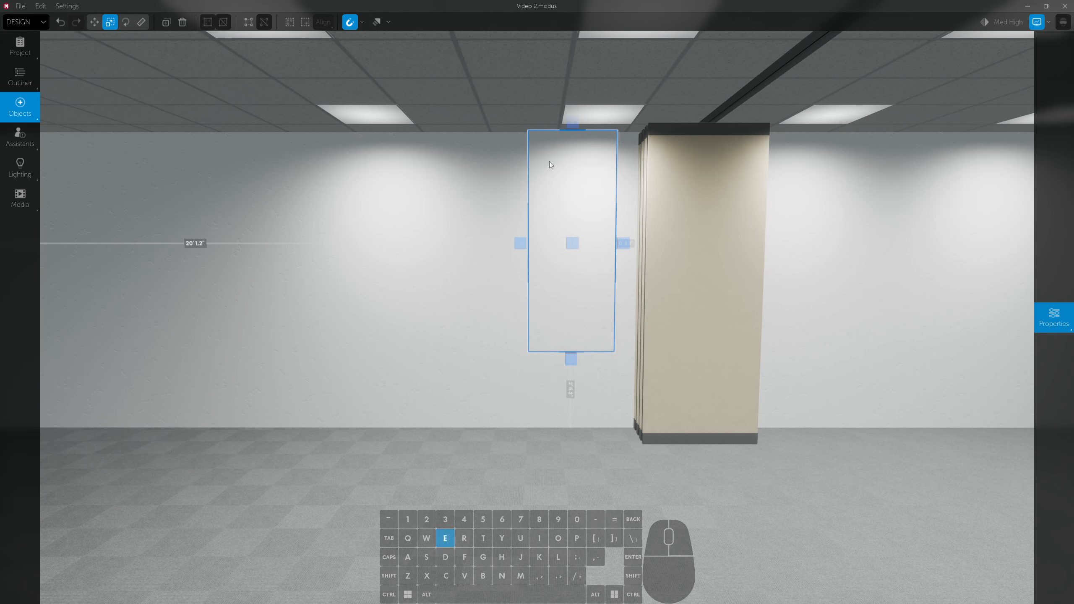
left_click_drag(569, 361, 566, 440)
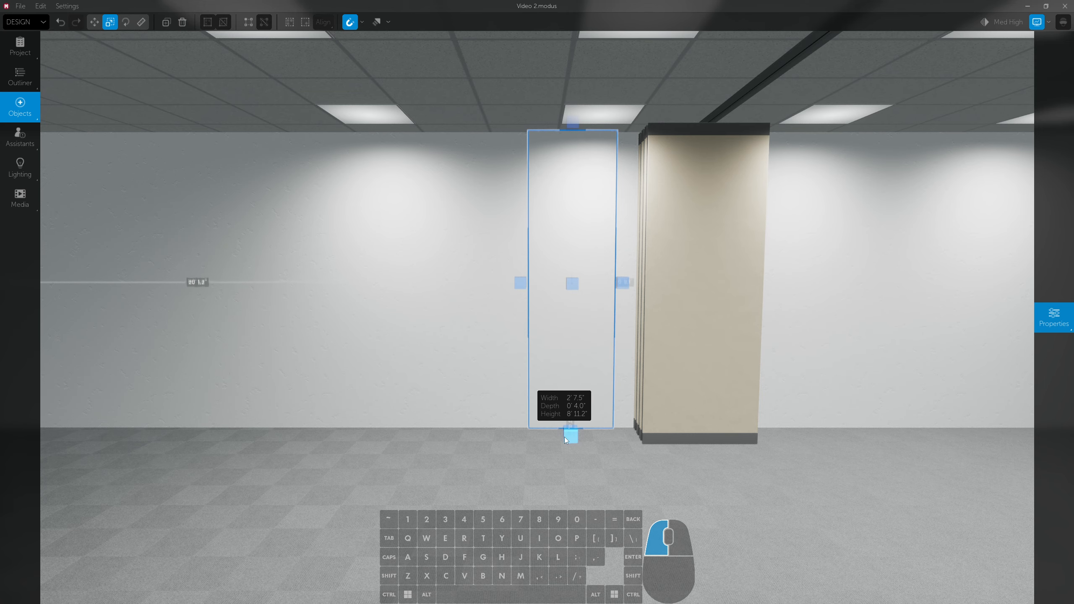
- Stretch the wall block outward from the back wall so it forms a deeper column beside the folded operable wall
right_click_drag(328, 332, 529, 332)
key("w")
key("a")
left_click_drag(391, 283, 434, 299)
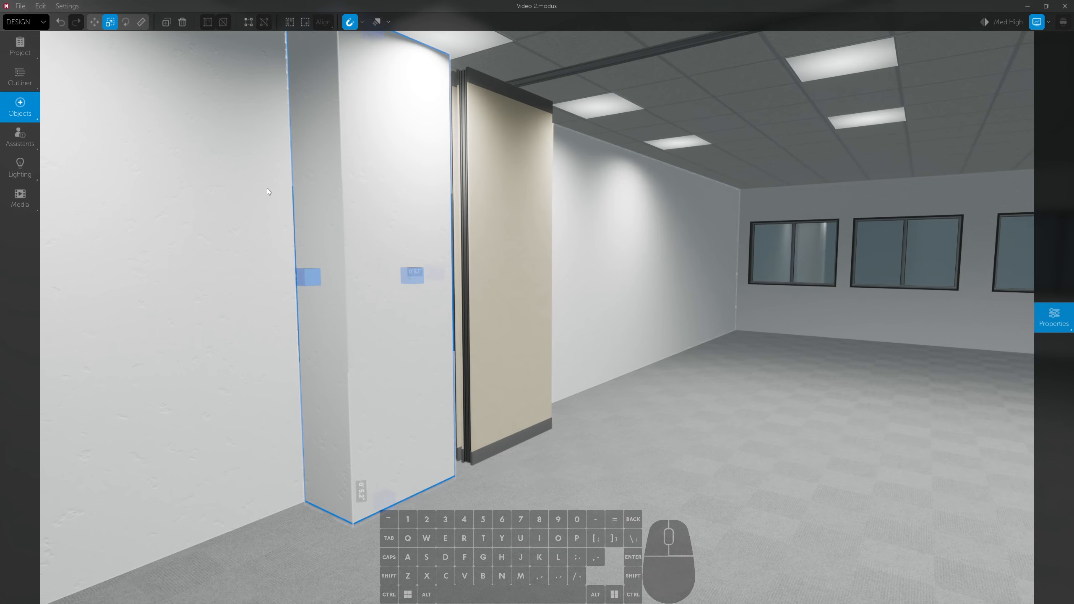
left_click_drag(414, 282, 394, 281)
right_click_drag(394, 281, 415, 297)
key("s")
key("d")
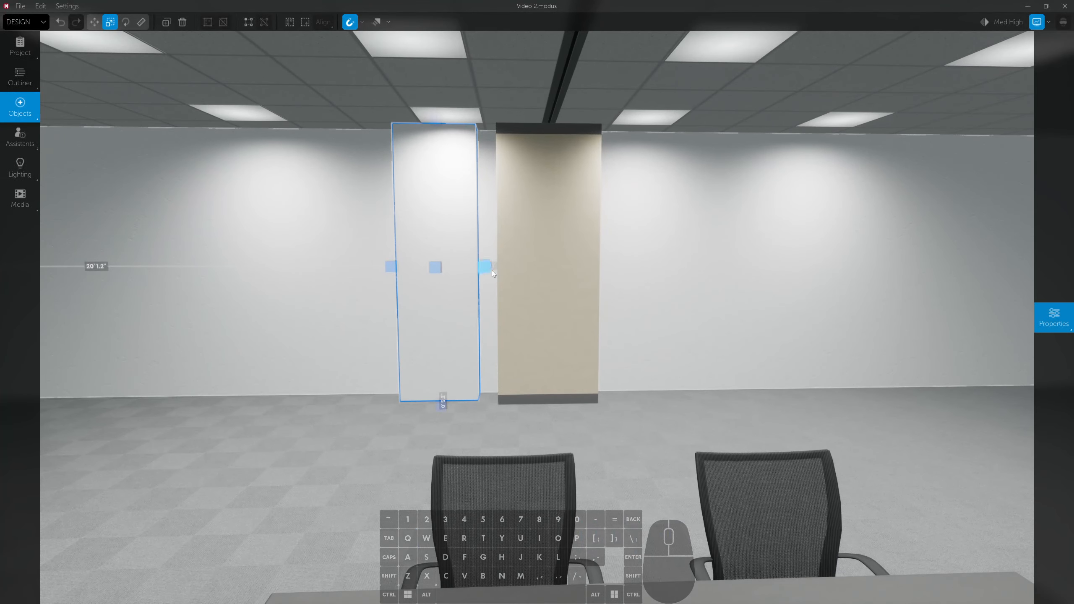
- Set the gap between the wall block and the folded operable wall to 3 inches
left_click(493, 267)
type("3")
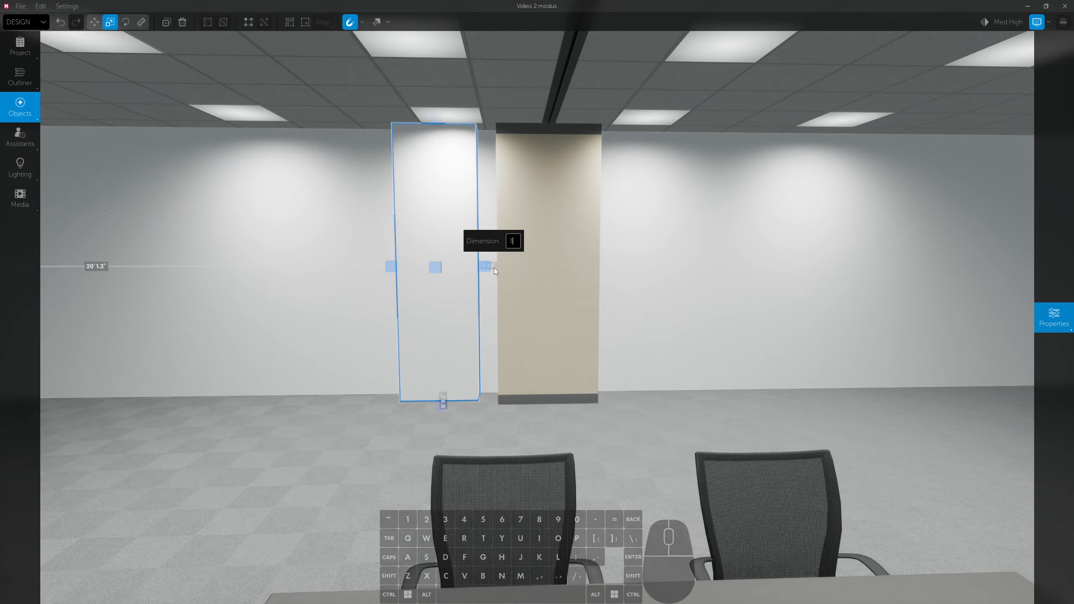
key("Return")
- Duplicate the wall block to the opposite side of the folded operable wall with a 3" gap
key("w")
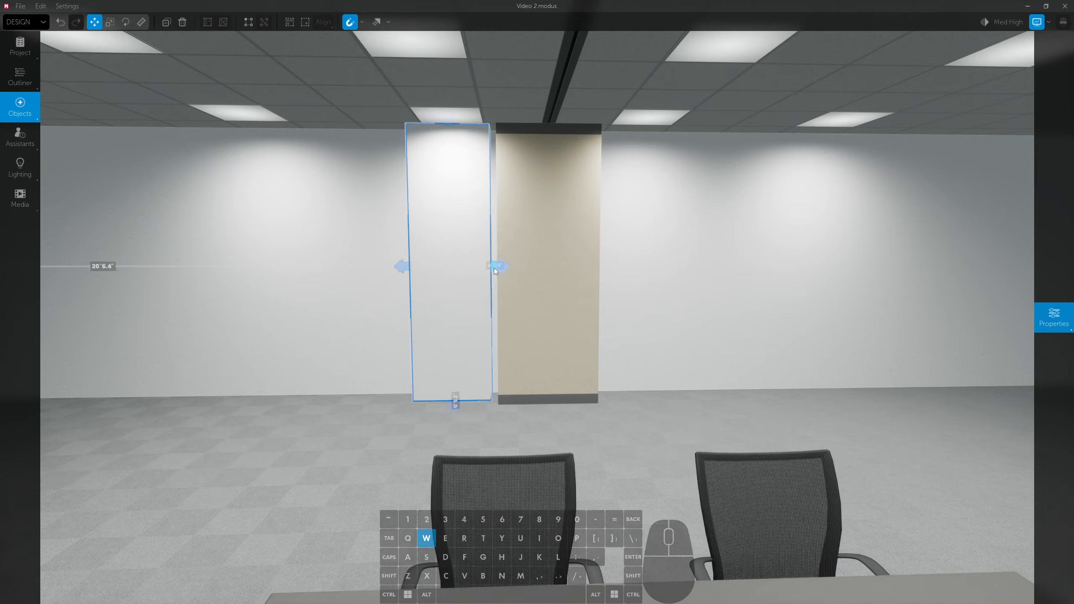
left_click_drag(405, 270, 614, 268, "alt")
type("3\"")
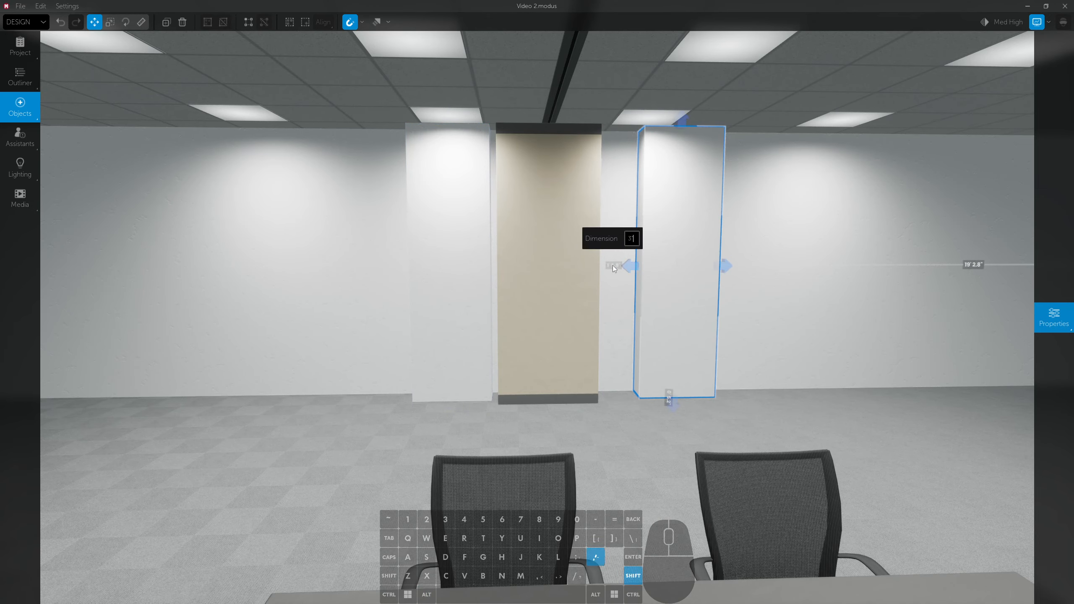
key("Return")
- Duplicate the first wall block along the back wall toward the glass wall and set the copy 5 feet from the corner
key("s")
key("d")
right_click_drag(604, 267, 459, 275)
key("a")
key("w")
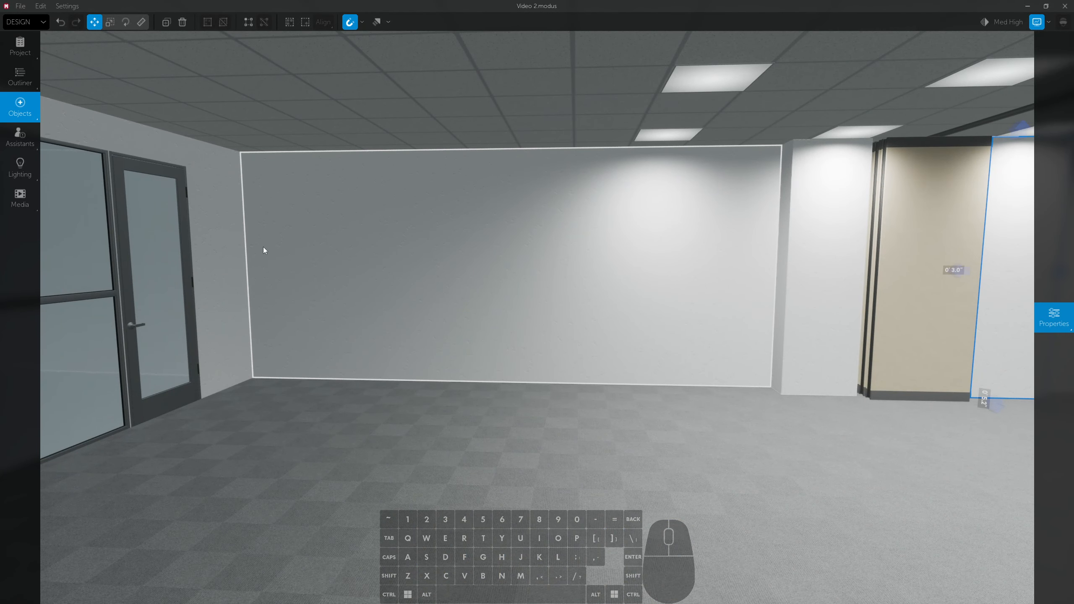
left_click(793, 284)
left_click_drag(777, 271, 364, 264)
left_click(314, 267)
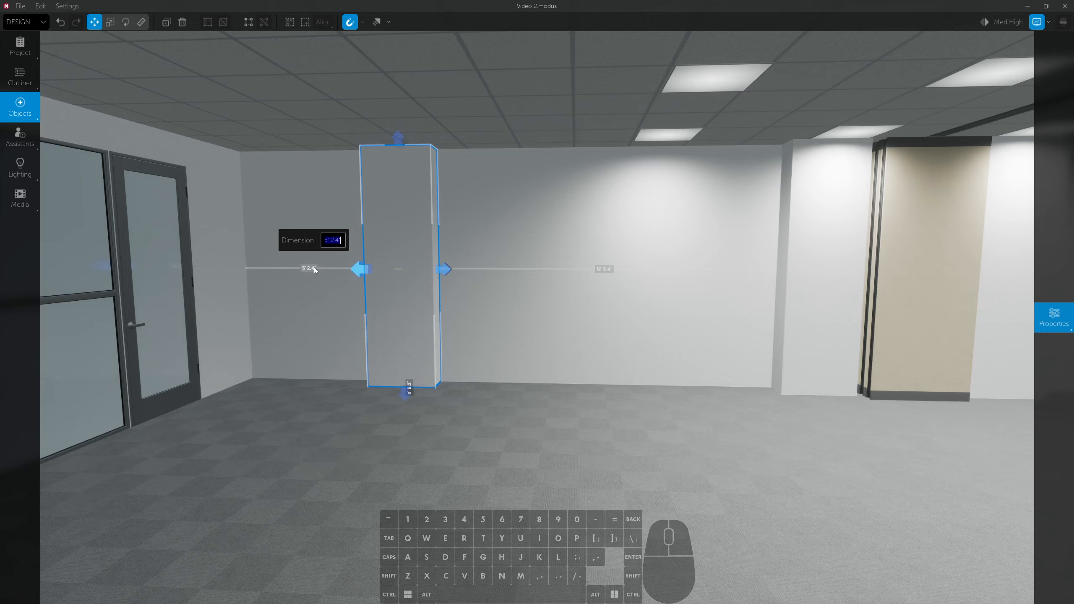
type("5")
key("Return")
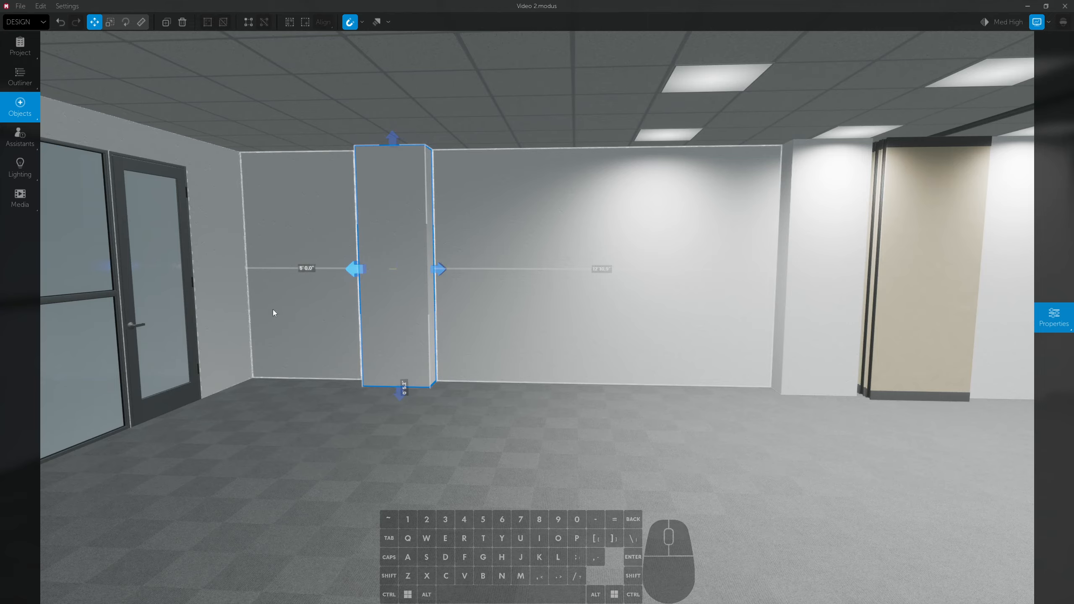
- Move the door from the glass wall onto the back wall between the corner and the new column, at floor distance 0
key("w")
key("a")
right_click_drag(235, 314, 331, 368)
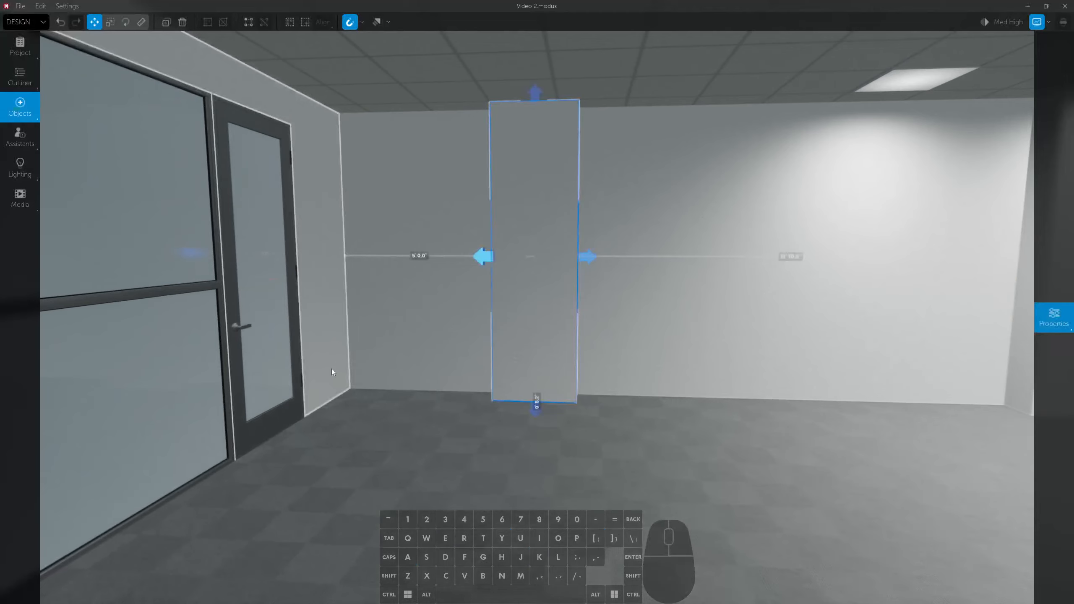
left_click_drag(288, 366, 473, 261)
left_click(453, 338)
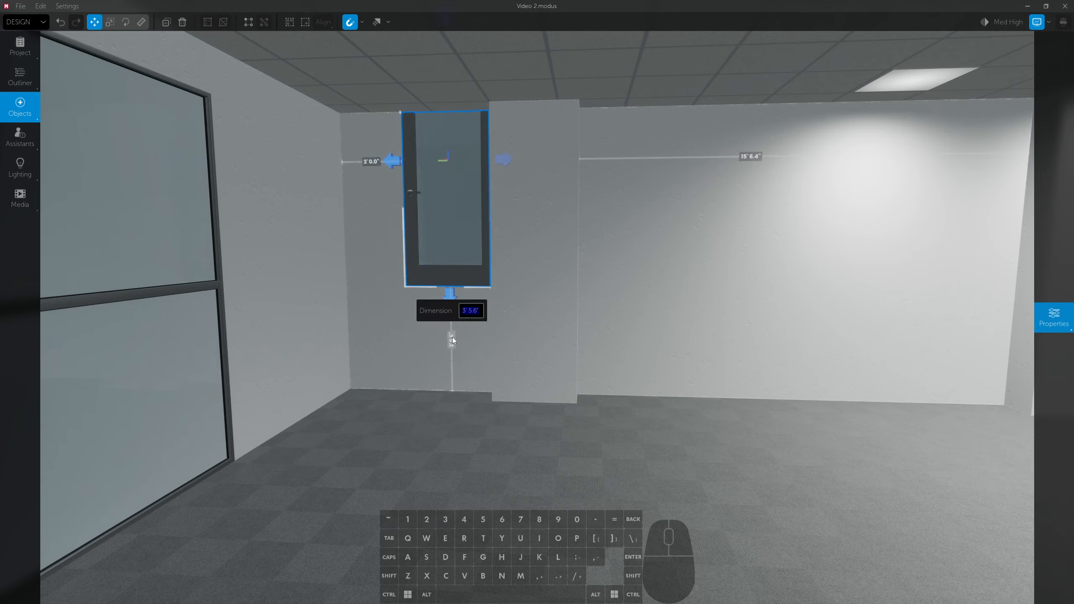
type("0")
key("Return")
- Switch the door's layout to put the handle on the column side, and shift the door slightly toward the corner
left_click(1054, 316)
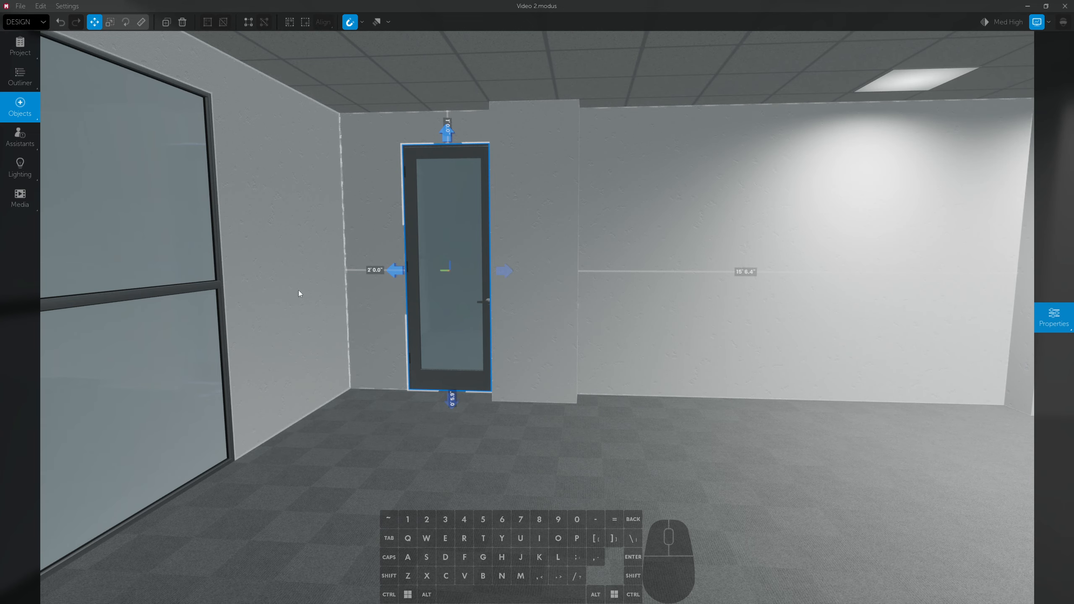
key("w")
key("a")
right_click_drag(300, 293, 413, 270)
left_click_drag(413, 268, 387, 272)
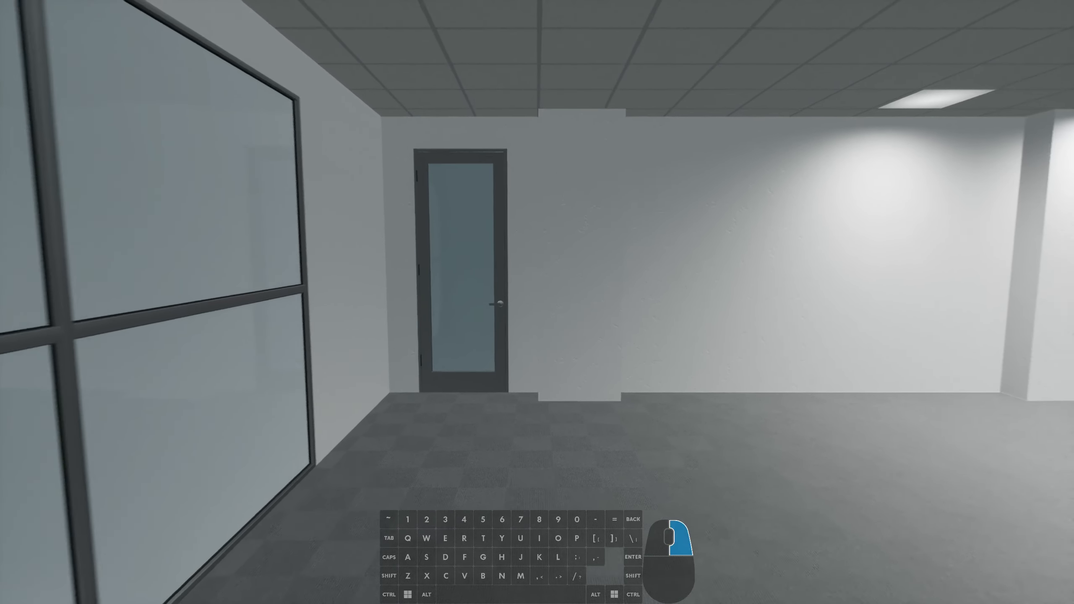
- Duplicate the wall block beside the operable wall and place the copy along the back wall near the windowed wall's corner
key("s")
key("d")
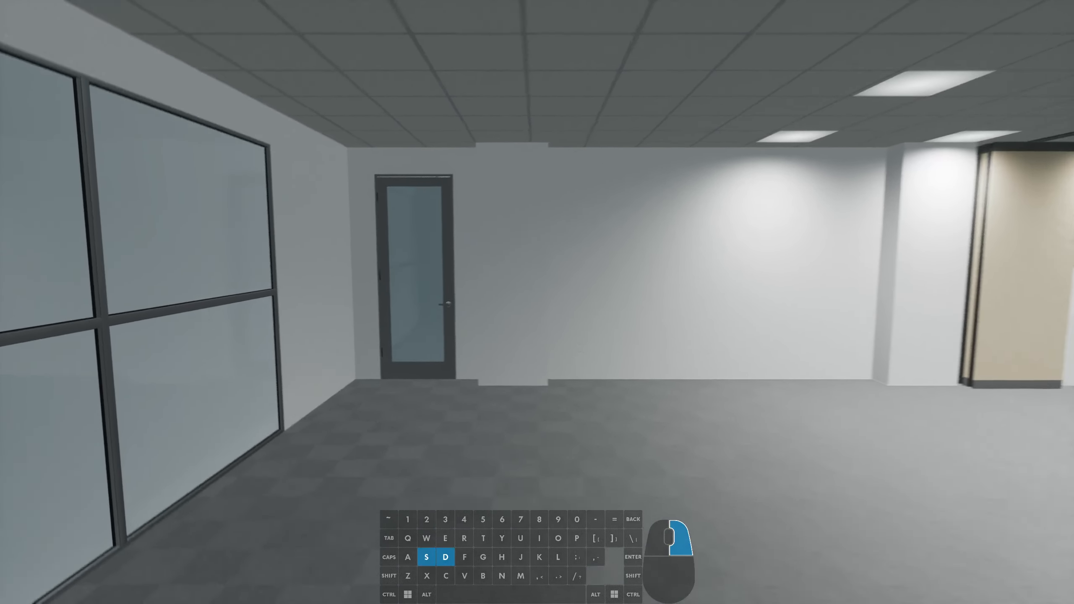
key("d")
key("d")
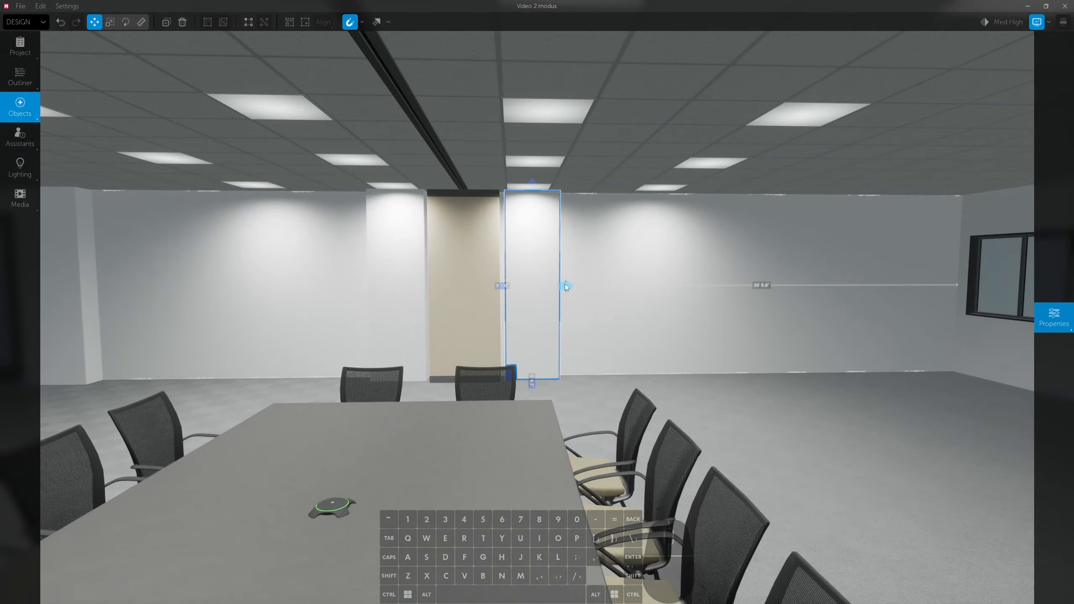
left_click_drag(566, 286, 601, 287)
type("4")
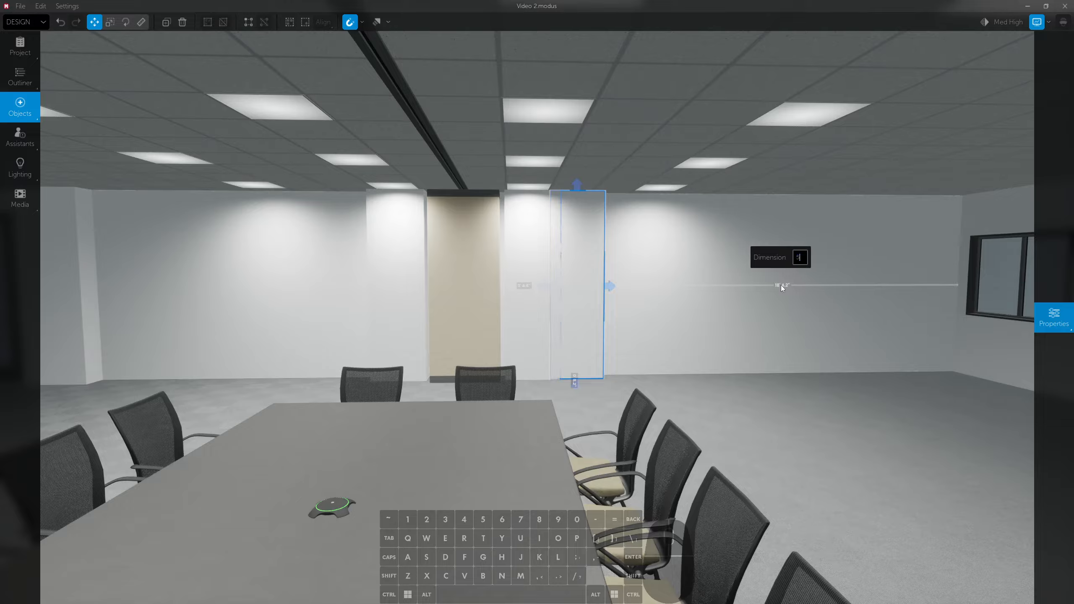
key("Return")
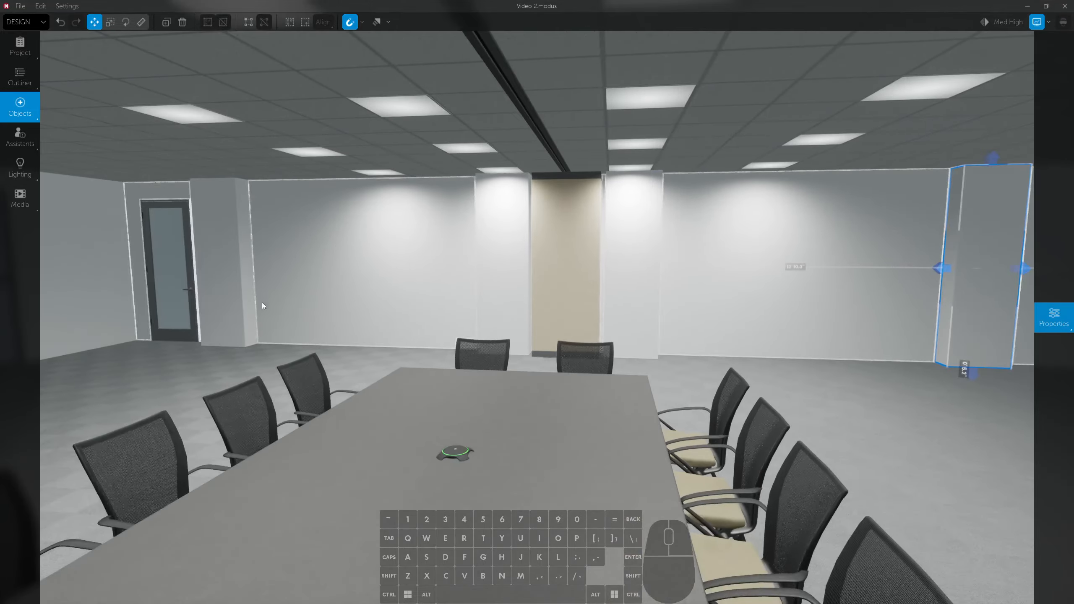
- Duplicate the door and place the copy on the back wall between the far column and the windowed wall
left_click(180, 299)
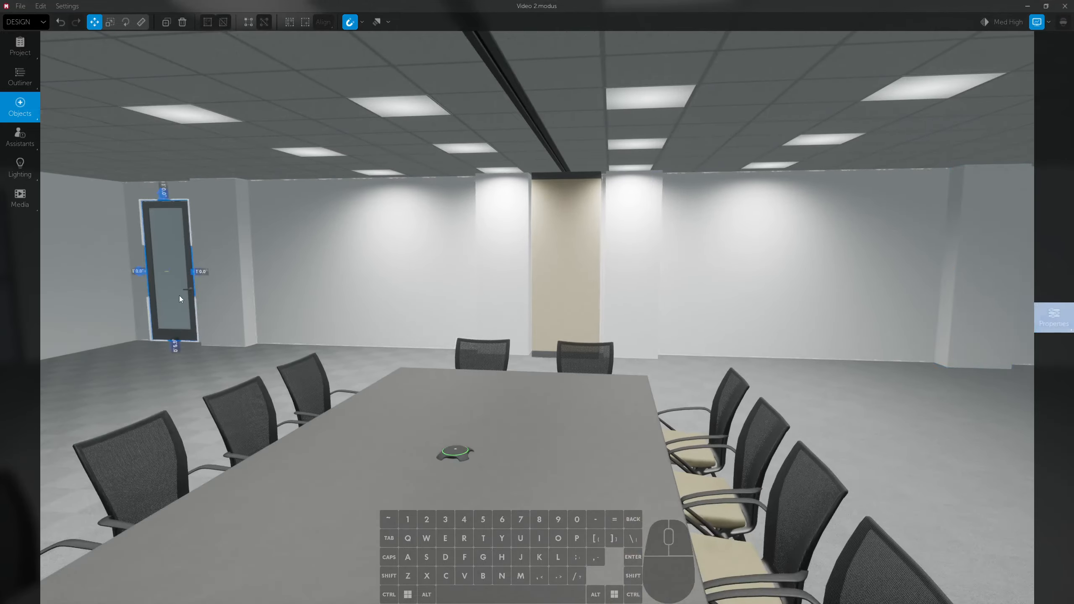
left_click_drag(194, 273, 761, 271, "alt")
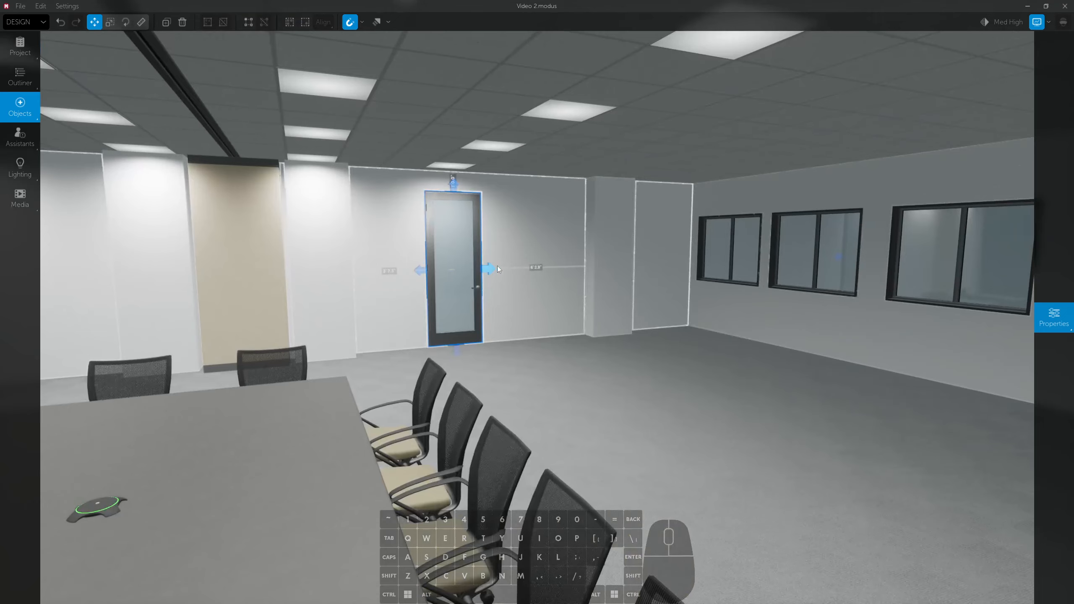
left_click_drag(497, 265, 678, 274)
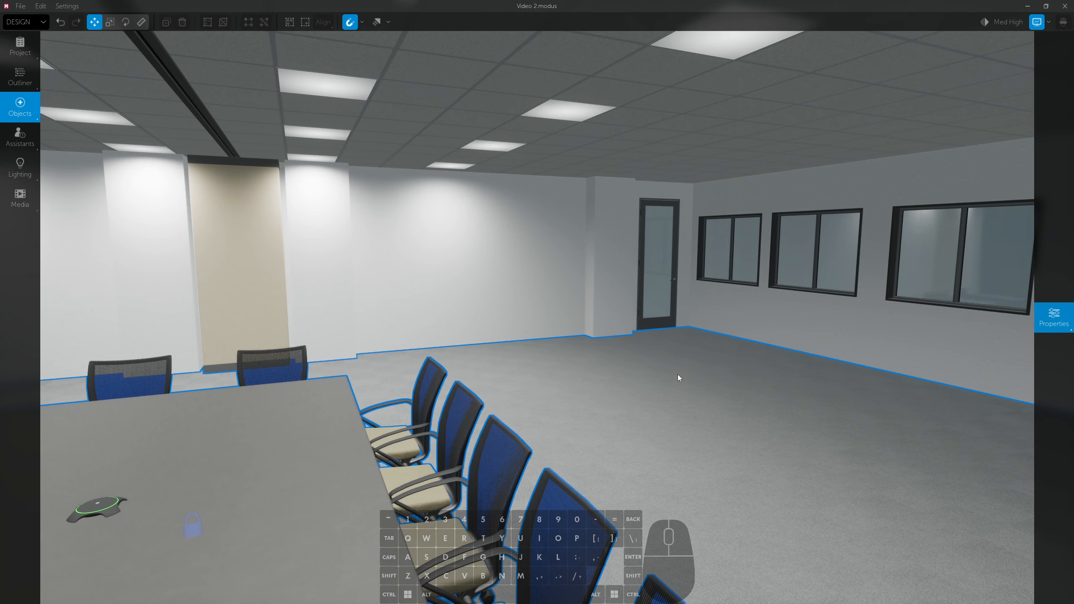
- Change the duplicated door's layout to the mirrored single door so its handle faces the adjacent column
left_click(670, 307)
left_click(1054, 318)
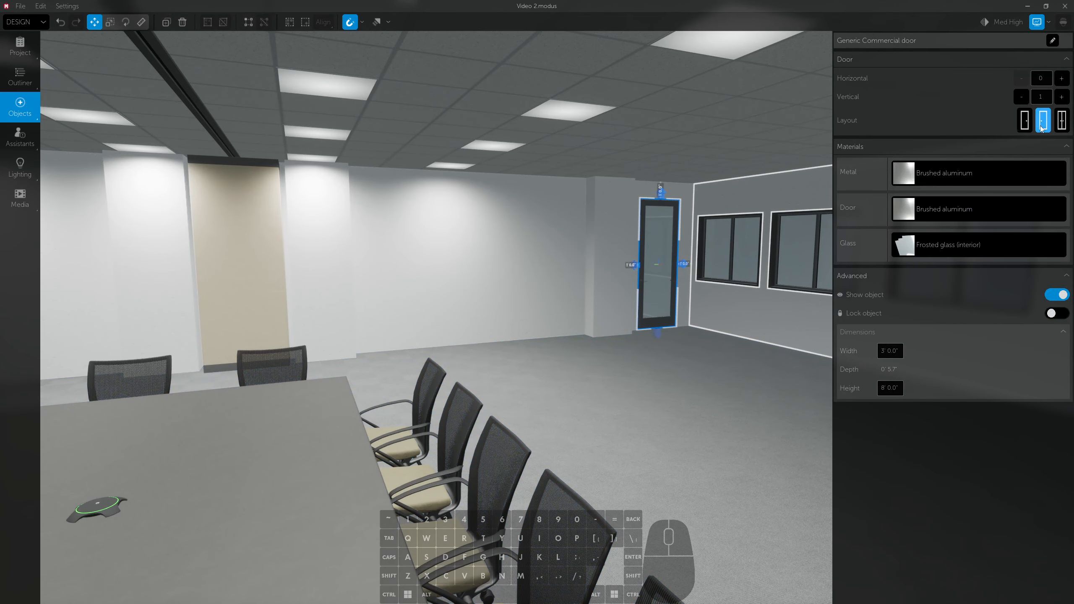
left_click(714, 374)
- Duplicate the column next to the second door and lay the copy horizontally on the back wall between the two columns
key("w")
key("d")
right_click_drag(714, 374, 714, 375)
key("a")
key("s")
key("d")
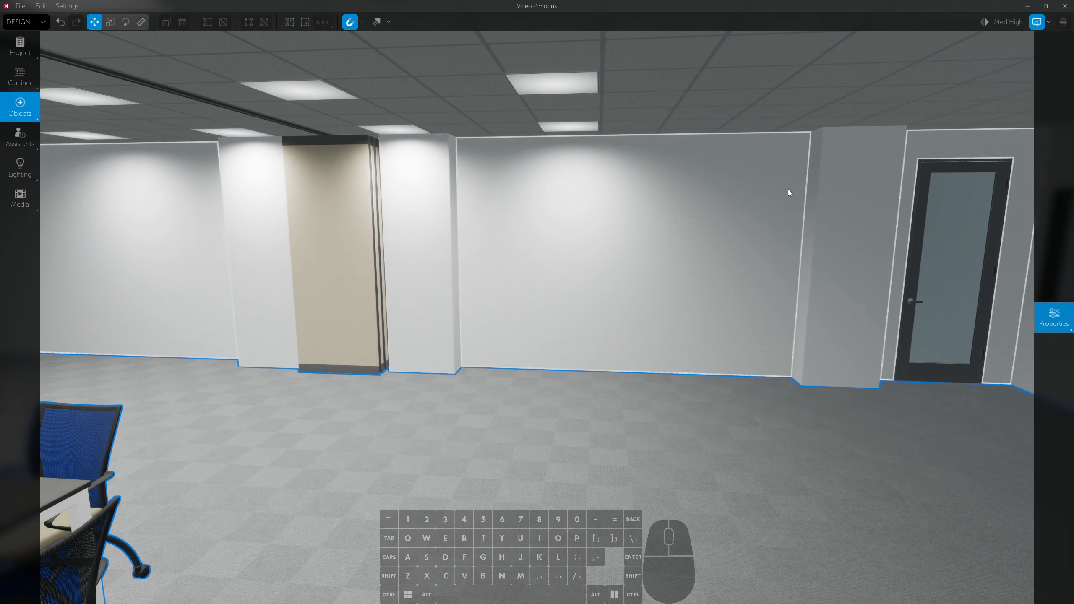
key("alt")
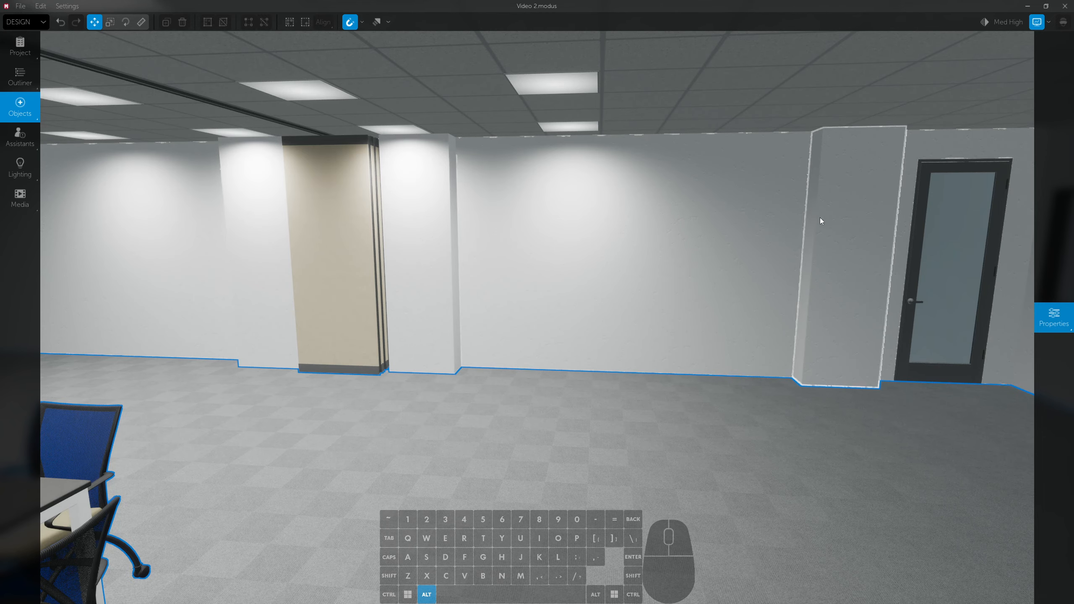
left_click_drag(820, 220, 634, 157, "alt")
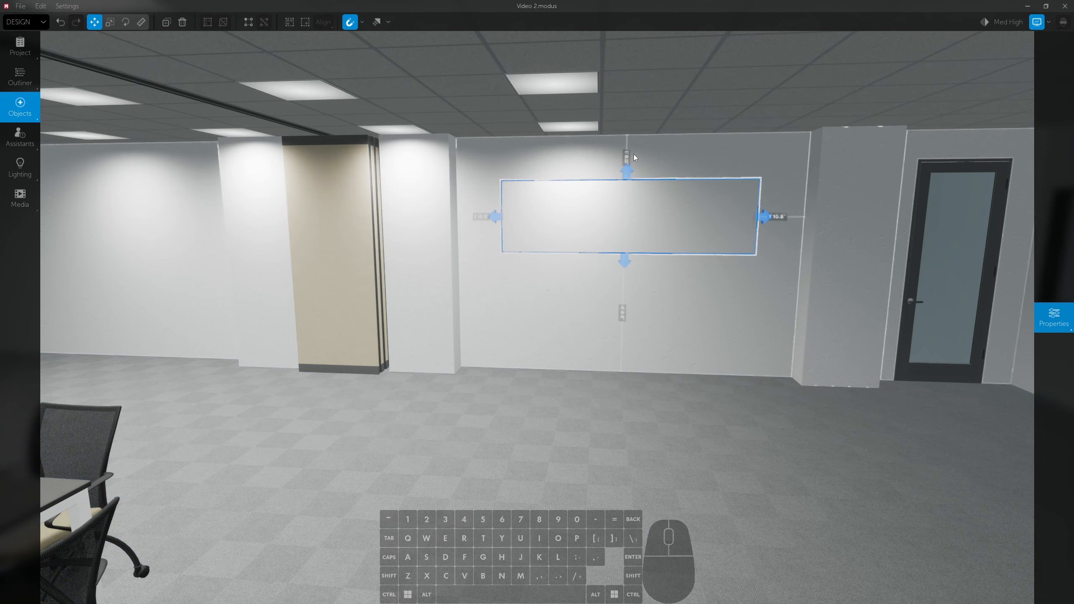
- Set the horizontal block's distance to the ceiling to 0 and stretch both its ends into the neighbouring columns
left_click(628, 154)
type("0")
key("Return")
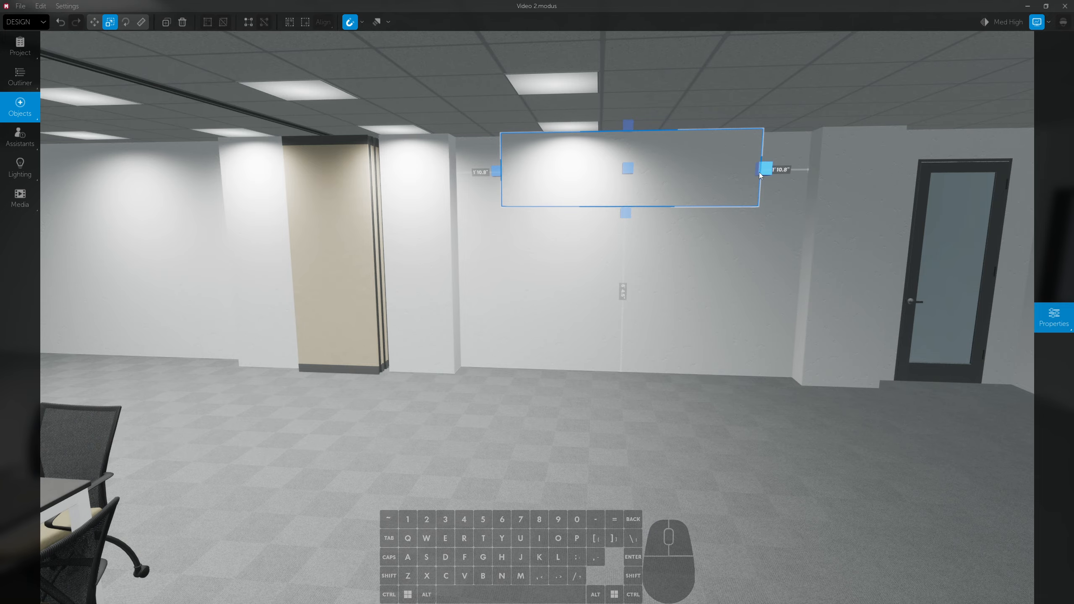
left_click_drag(760, 175, 828, 178)
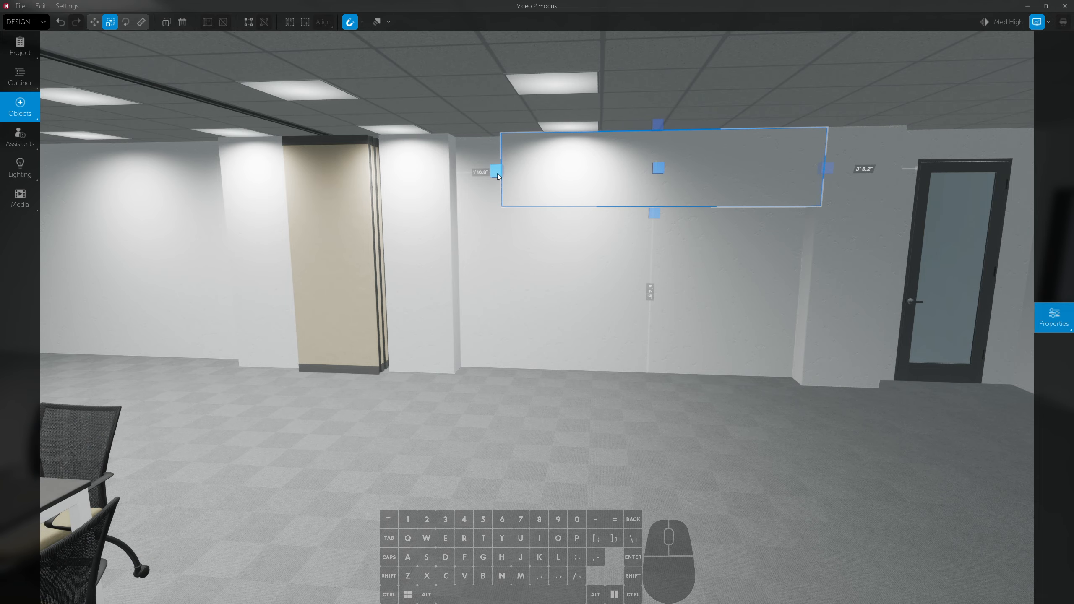
left_click_drag(497, 174, 444, 174)
- Turn to the back wall's other section, clear the object search and list the Architecture category
right_click_drag(444, 174, 385, 163)
key("a")
left_click(33, 110)
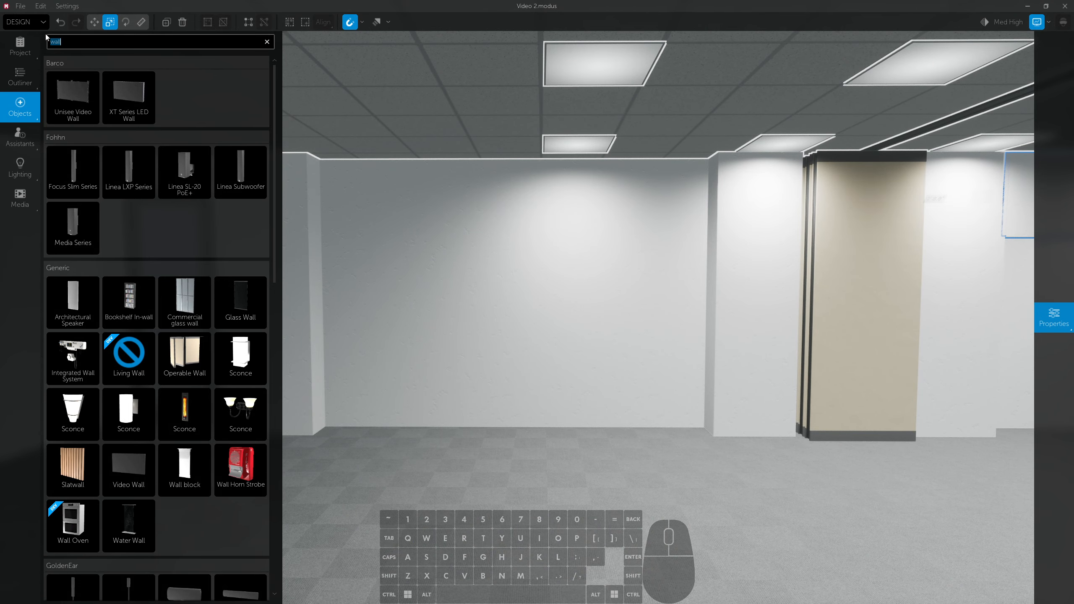
left_click(267, 41)
left_click(84, 44)
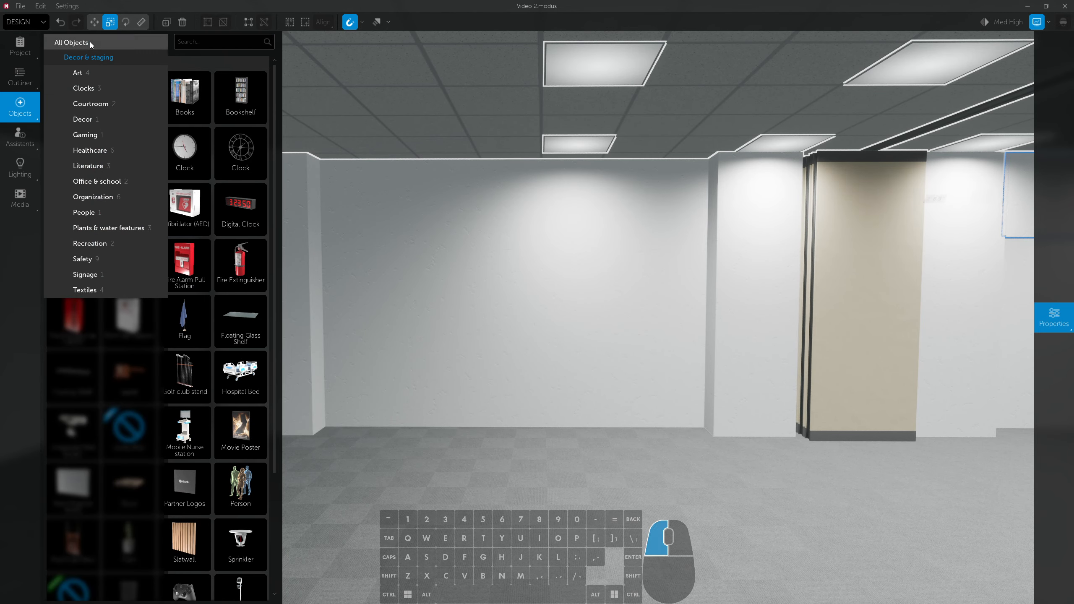
left_click(90, 63)
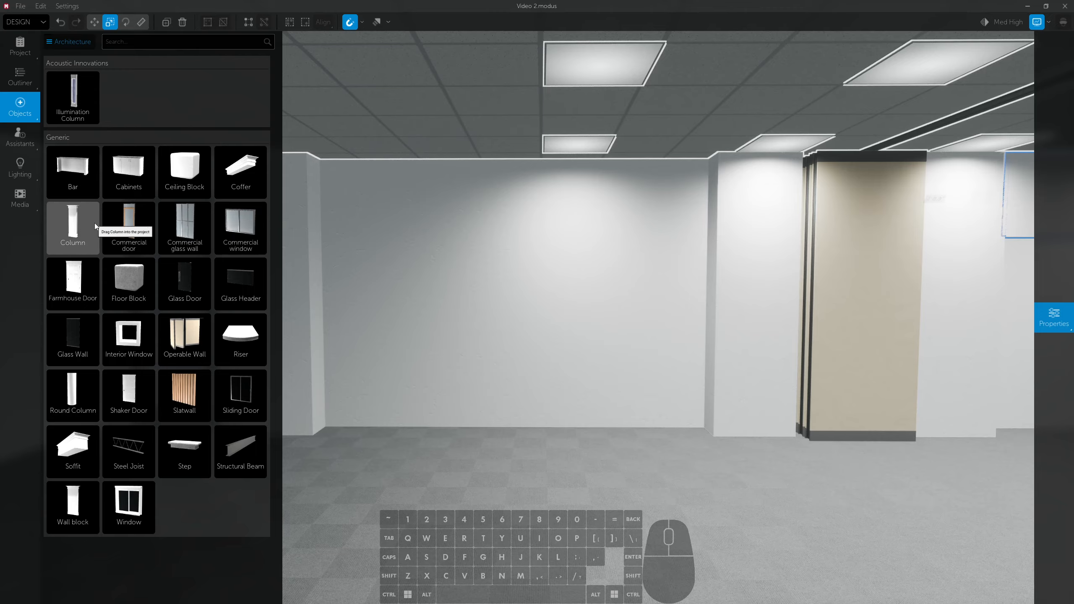
- Place a ceiling block high on the back wall section next to the column by the first door
left_click_drag(183, 177, 391, 192)
key("w")
key("a")
right_click_drag(390, 192, 506, 186)
key("space")
mouse_move(52, 137)
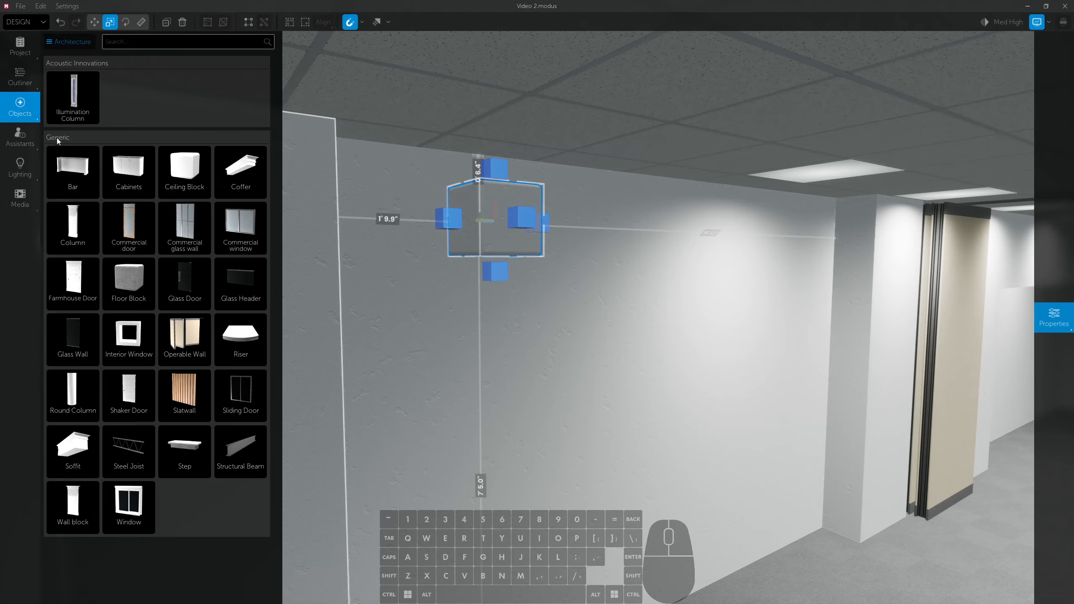
- Try a floor block on the back wall beside the ceiling block and delete it again
left_click_drag(140, 286, 586, 233)
key("w")
key("d")
key("space")
mouse_move(586, 233)
right_mouse_down()
mouse_move(592, 241)
mouse_move(569, 241)
right_mouse_up()
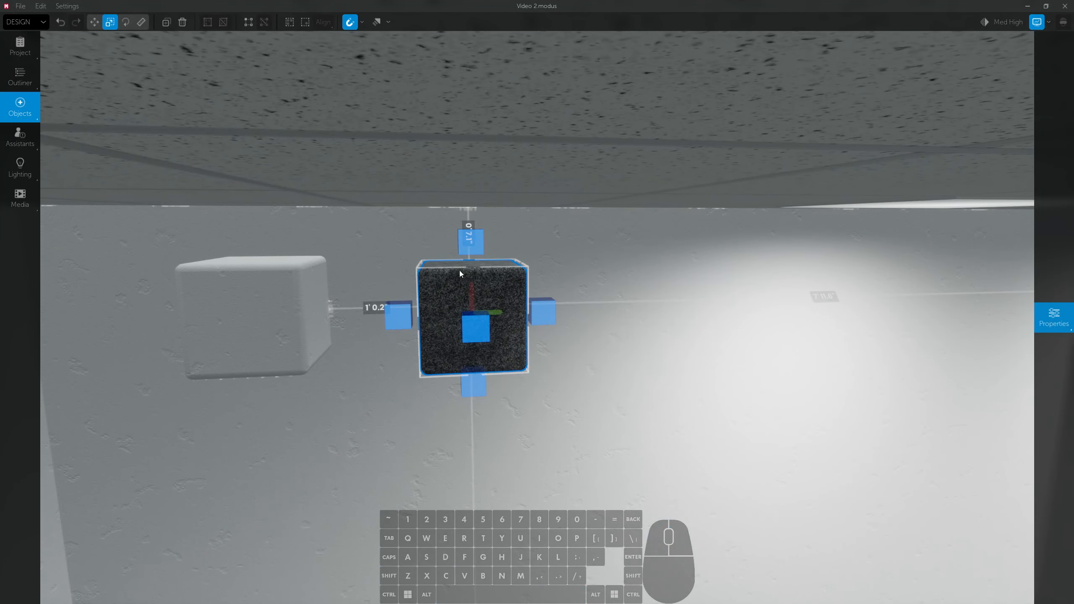
mouse_move(461, 270)
right_mouse_down()
mouse_move(719, 267)
mouse_move(462, 267)
right_mouse_up()
key("Delete")
key("s")
key("w")
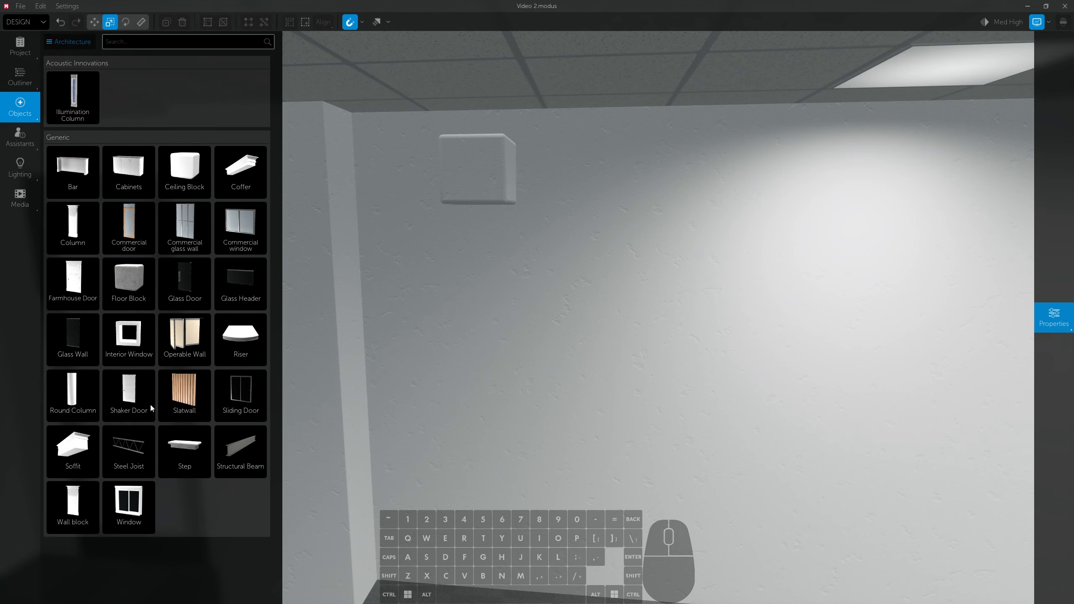
- Place a wall block high on the back wall beside the ceiling block
left_click_drag(82, 357, 661, 486)
left_click_drag(625, 525, 650, 218)
left_click_drag(730, 172, 564, 163)
right_click_drag(565, 163, 614, 227)
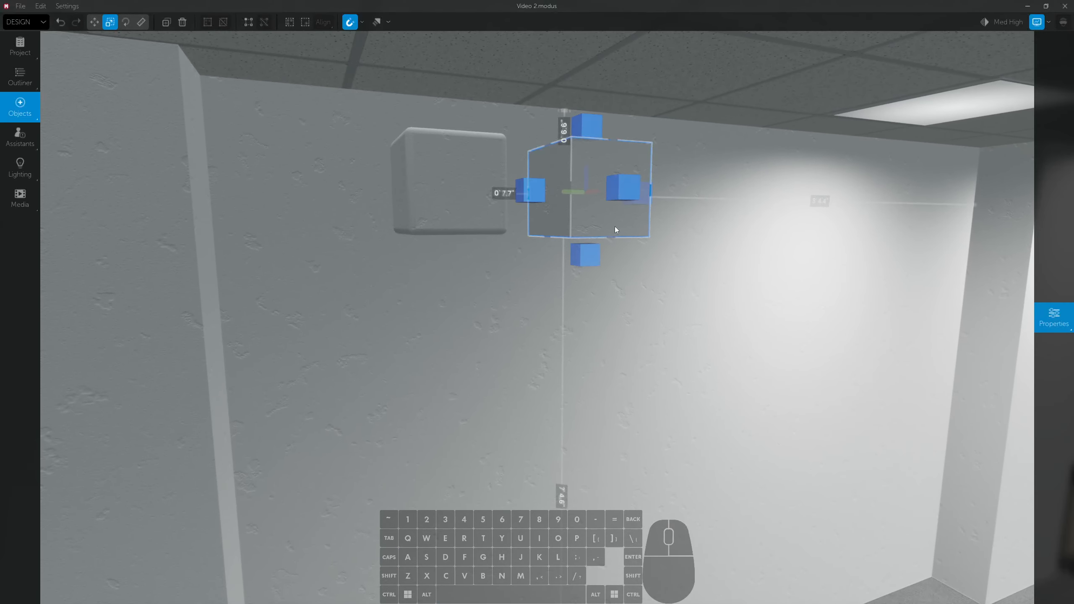
- Delete the ceiling block and the wall block from the back wall
left_click(464, 203)
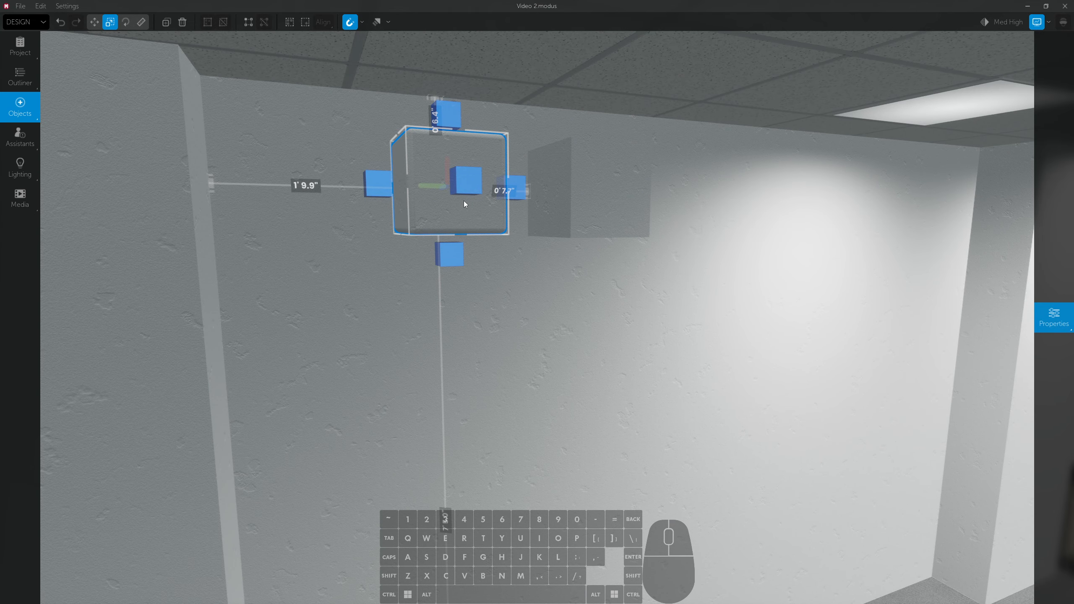
key("Delete")
left_click(591, 206)
key("Delete")
- Duplicate the header from the other back wall section and fit the copy between this section's two columns at the ceiling
mouse_move(591, 206)
right_mouse_down()
mouse_move(582, 211)
mouse_move(605, 209)
right_mouse_up()
key("s")
key("d")
key("shift+s")
key("d")
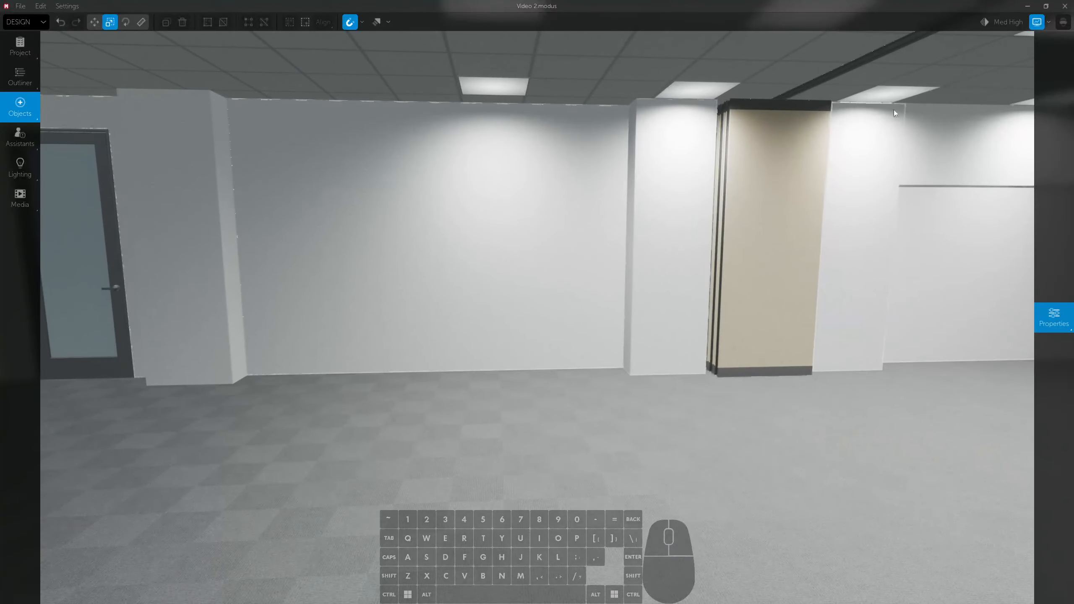
left_click(966, 146)
key("w")
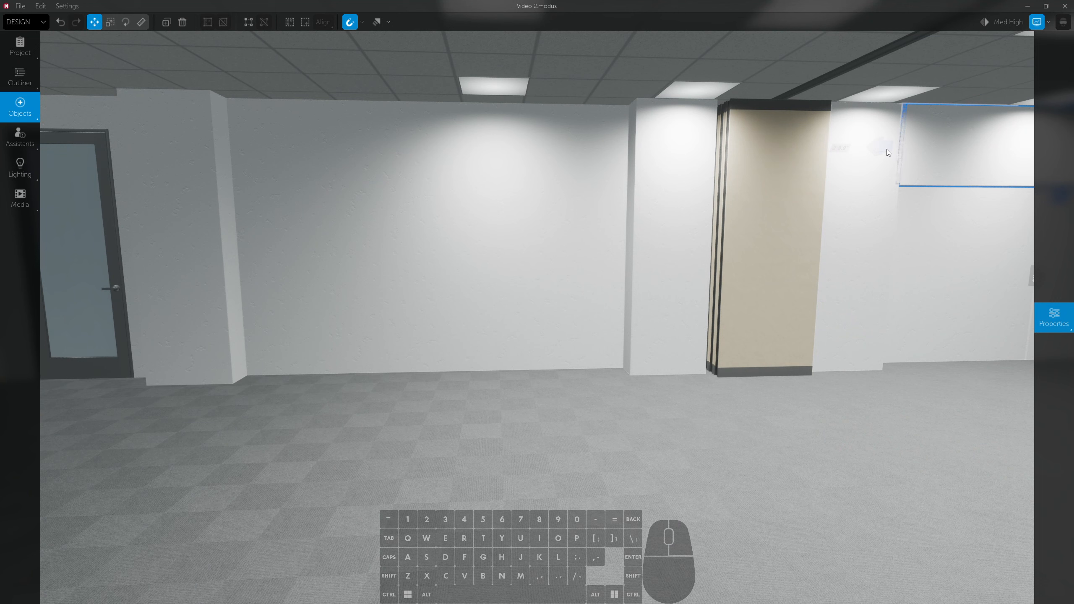
left_click_drag(887, 149, 221, 138)
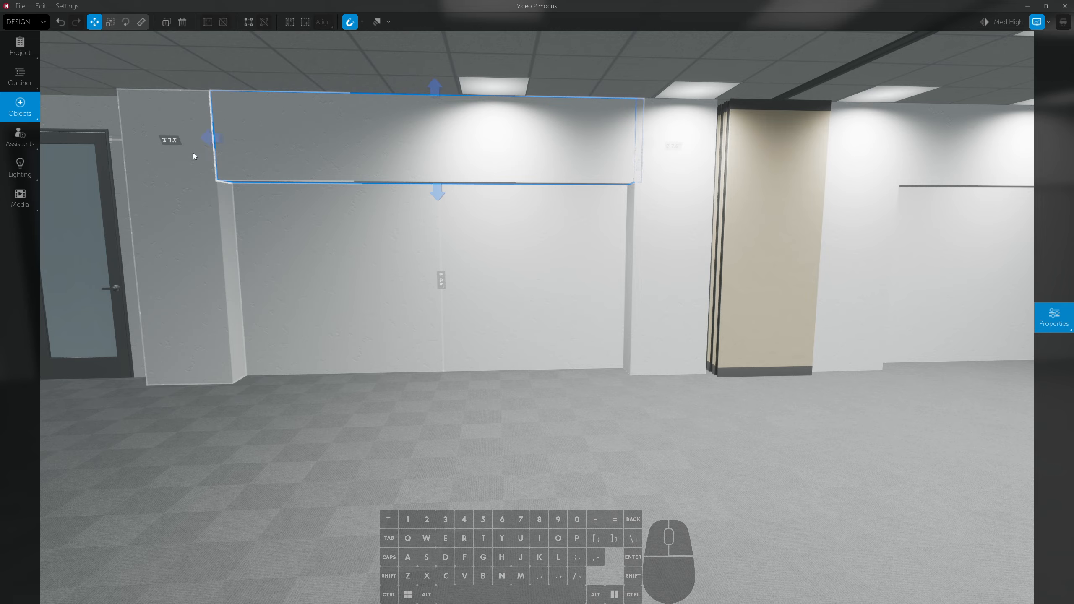
mouse_move(206, 140)
left_mouse_down()
mouse_move(223, 150)
mouse_move(215, 155)
left_mouse_up()
mouse_move(220, 151)
left_mouse_down()
mouse_move(205, 158)
mouse_move(246, 166)
mouse_move(195, 161)
mouse_move(214, 169)
left_mouse_up()
left_click(439, 386)
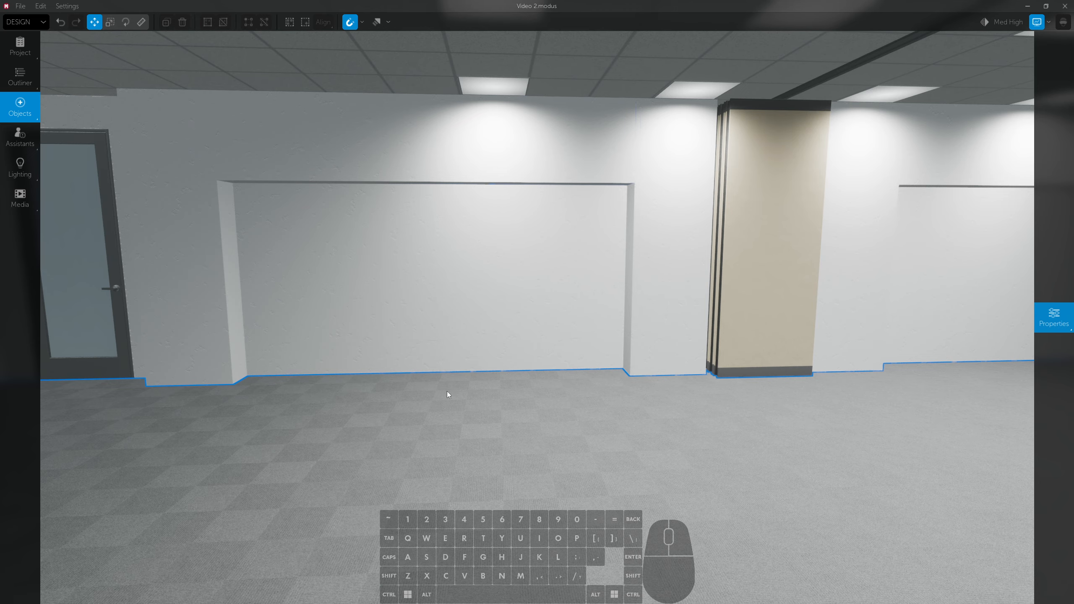
- Place cabinets in the back wall recess on the second door's side and set their gap to the column by the operable wall to 1'
right_click_drag(447, 392, 434, 391)
key("s")
key("d")
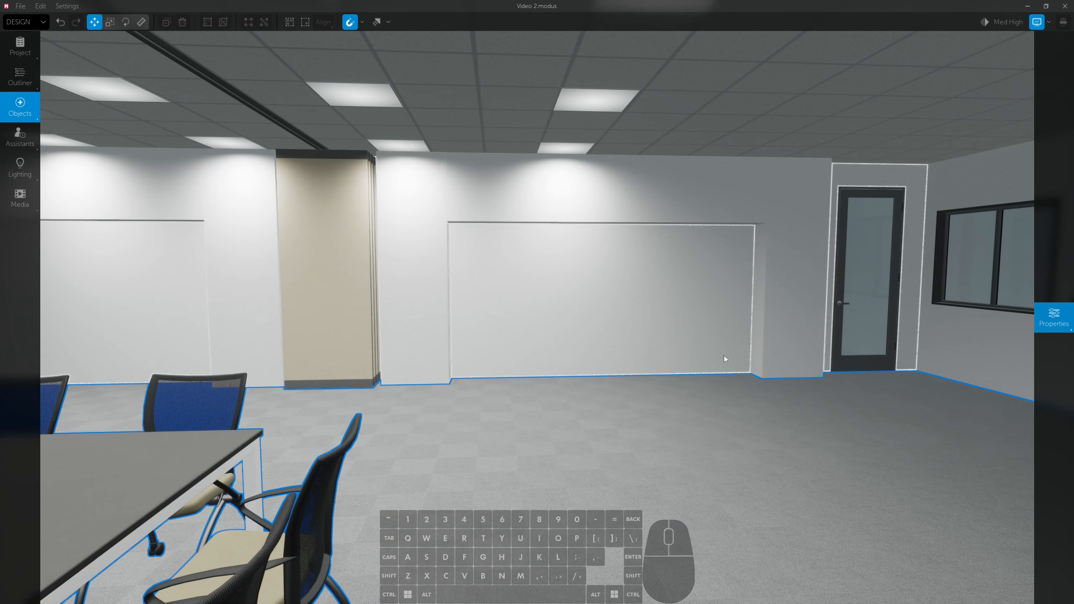
left_click(7, 112)
left_click_drag(128, 172, 570, 365)
left_click(596, 387)
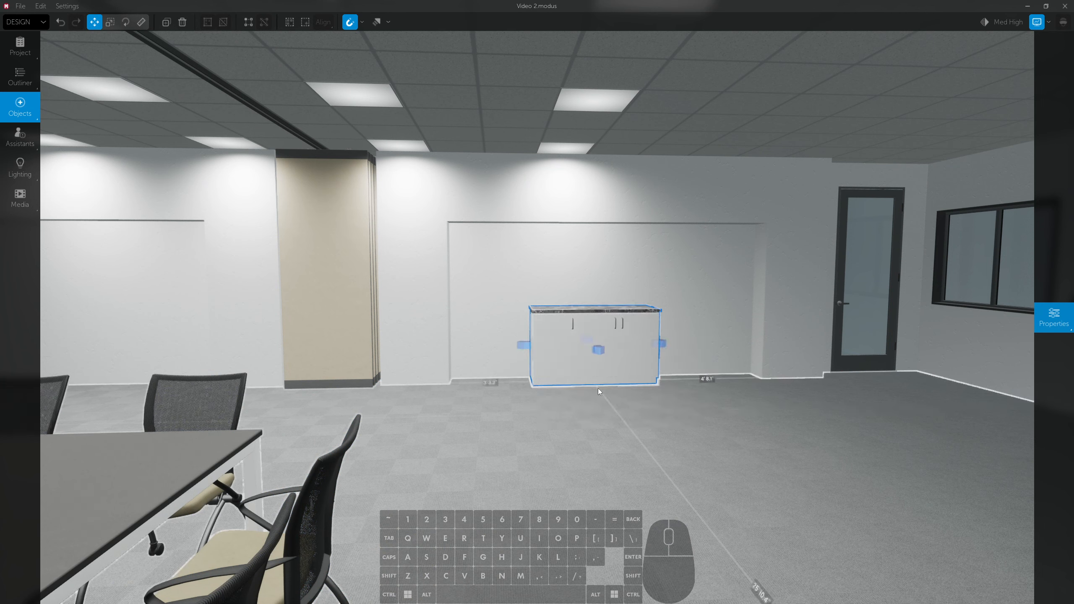
left_click(496, 382)
type("1")
key("Return")
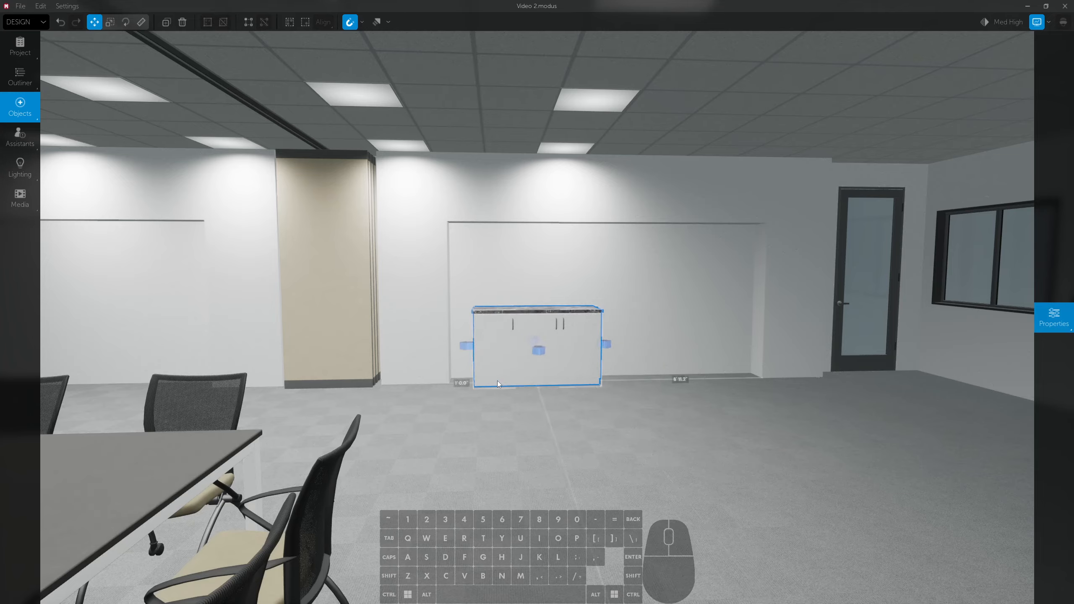
- Stretch the cabinets toward the column by the second door to a width of about 10' 10.3"
key("s")
left_click_drag(609, 343, 730, 347)
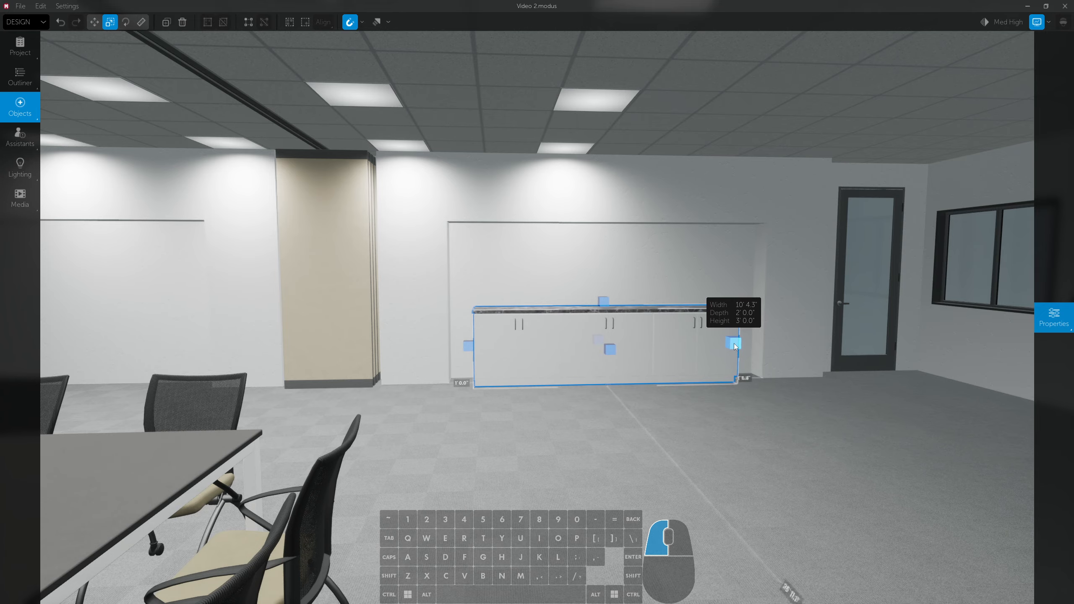
left_click_drag(744, 344, 747, 346)
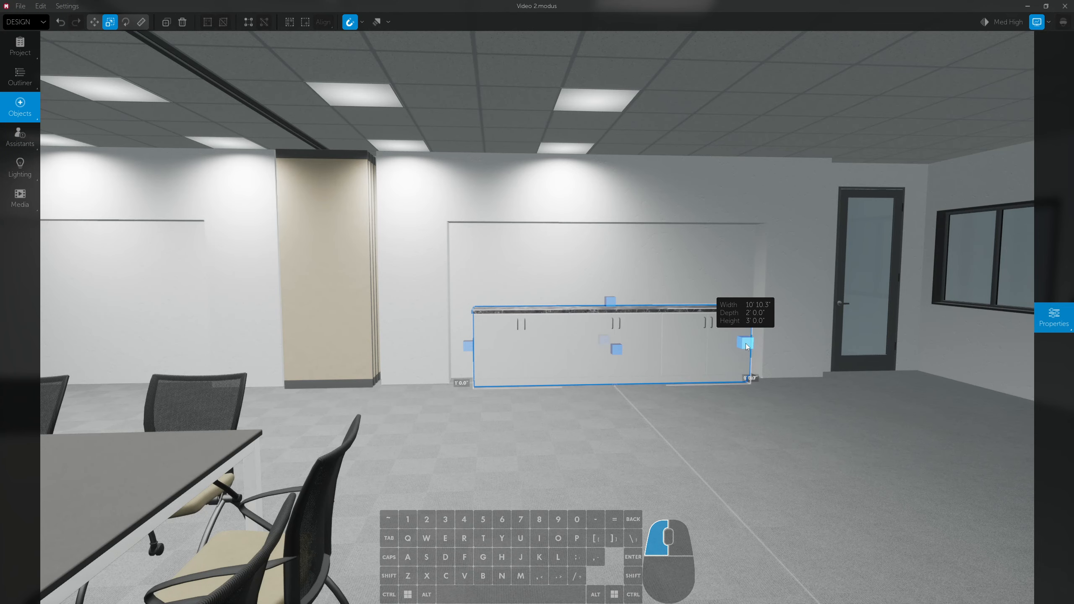
left_click_drag(747, 346, 747, 346)
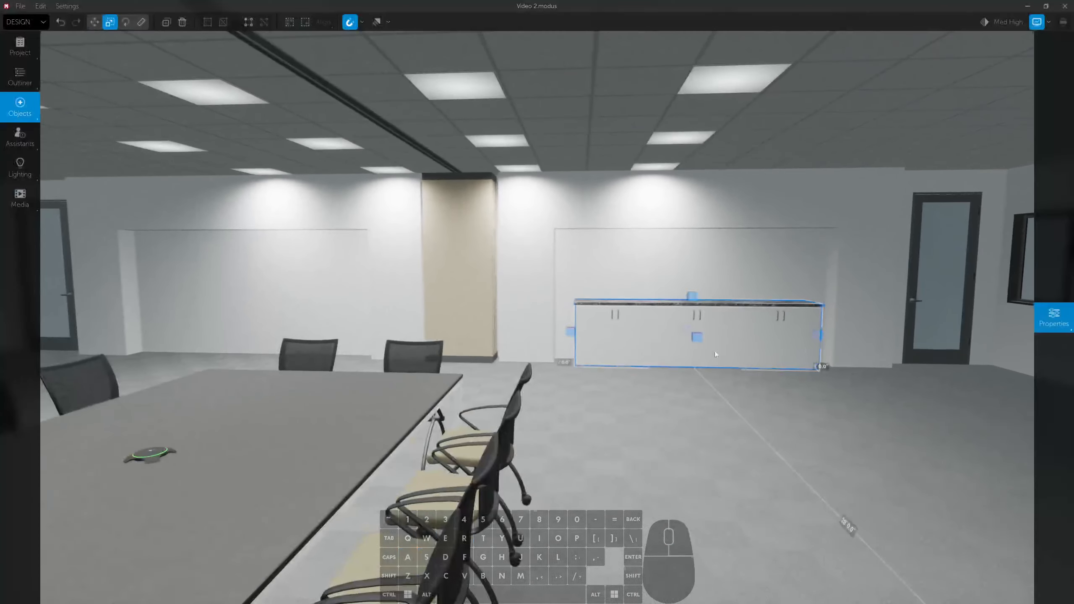
- Duplicate the cabinets into the other recess and set the copy's distance to the column by the first door to 1'
key("w")
left_click_drag(824, 337, 363, 358, "alt")
key("a")
right_click_drag(363, 358, 362, 358)
key("w")
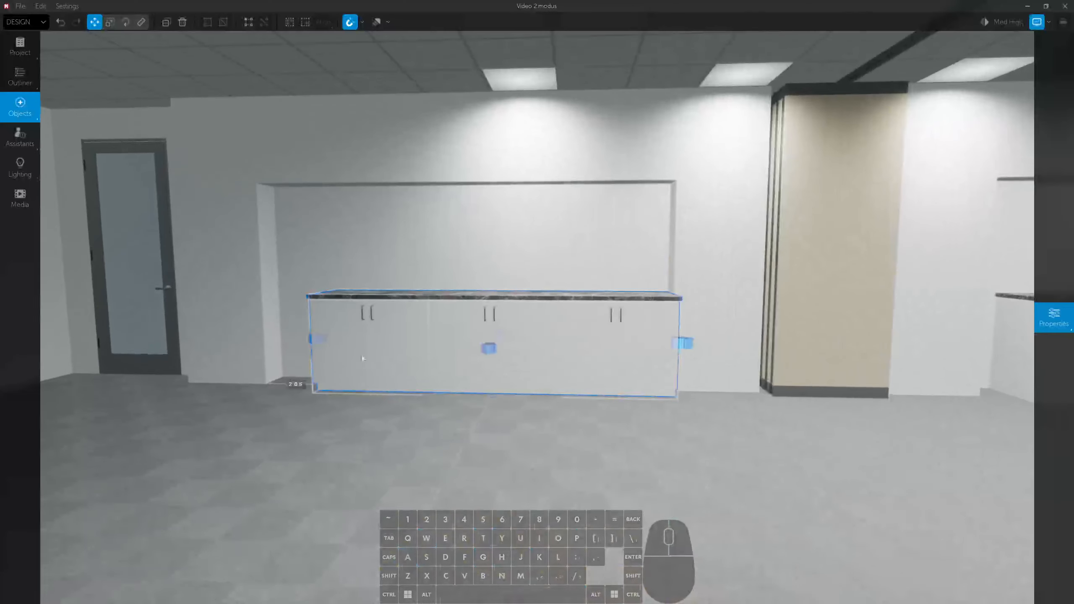
left_click(298, 384)
type("1'")
key("Return")
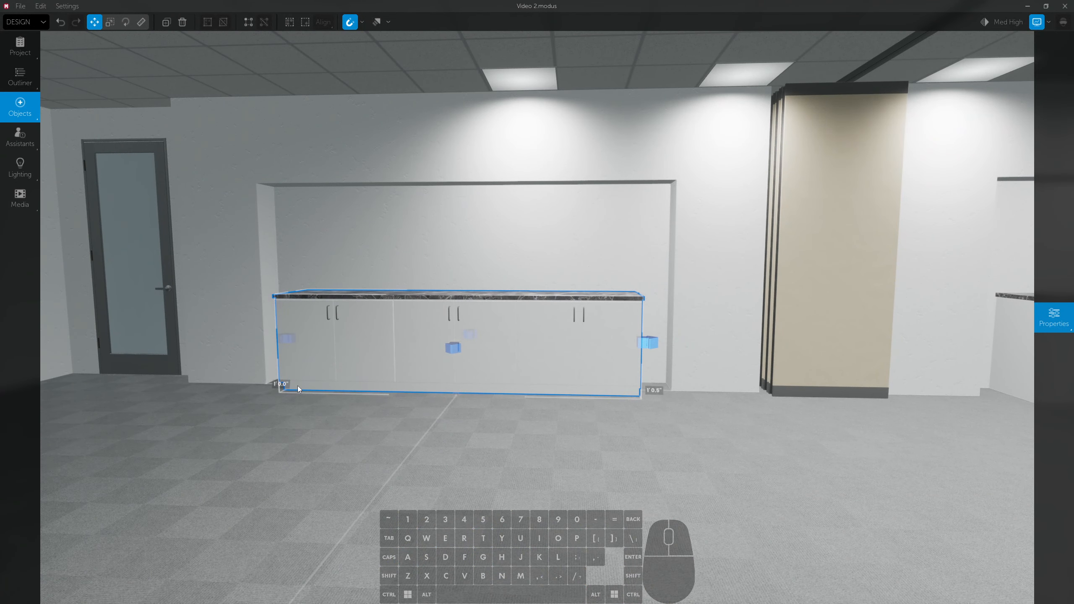
- Measure the distance from the column face beside the operable wall across to the opposite wall
right_click_drag(695, 359, 638, 376)
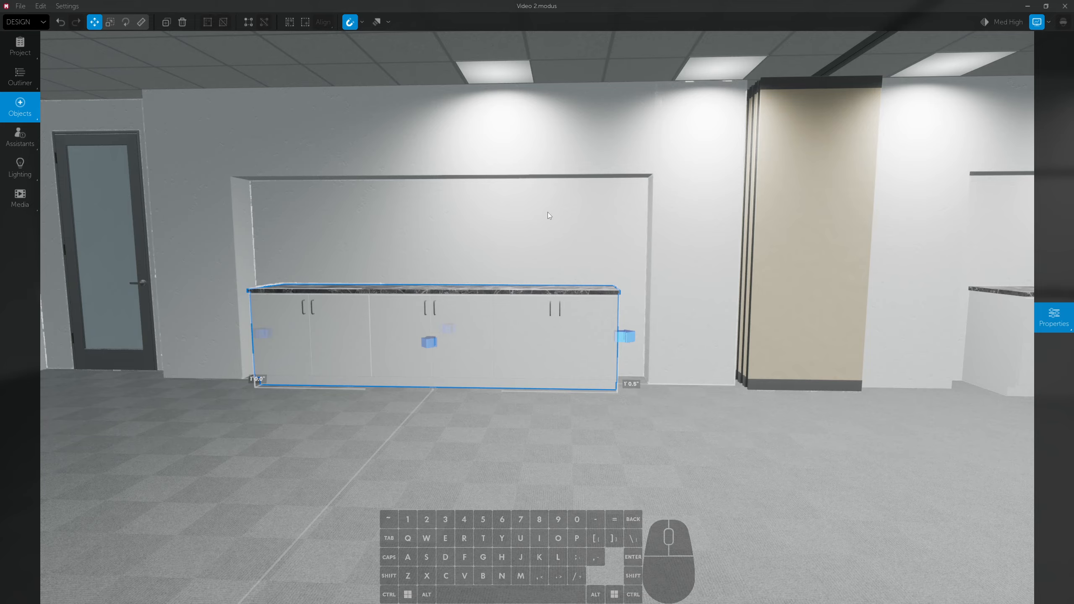
left_click(141, 21)
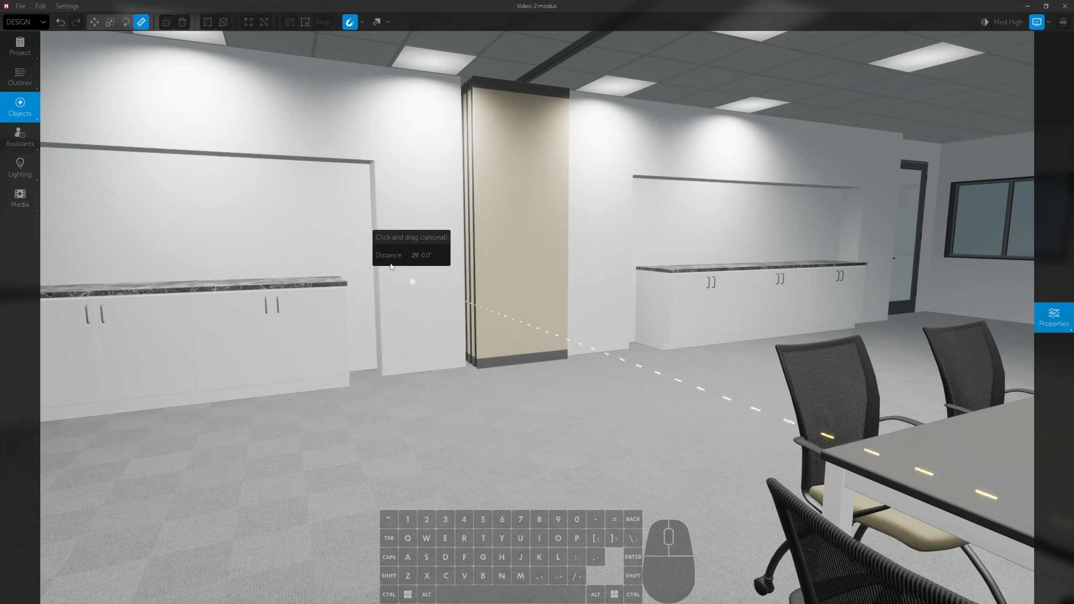
left_click(96, 23)
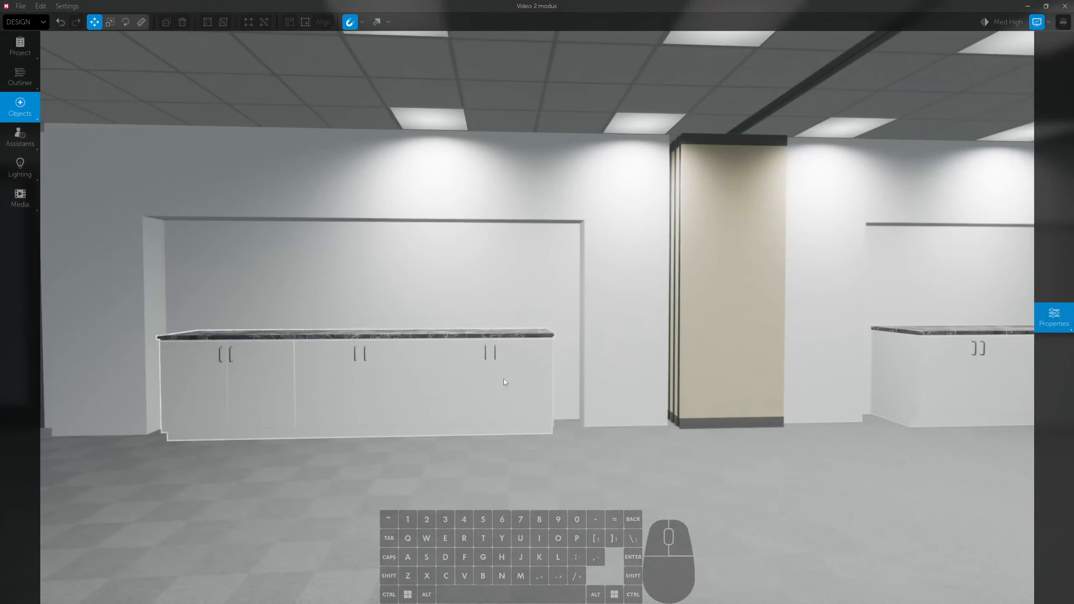
- Fine-tune the width of the copied cabinets at their end nearest the operable wall
left_click(529, 366)
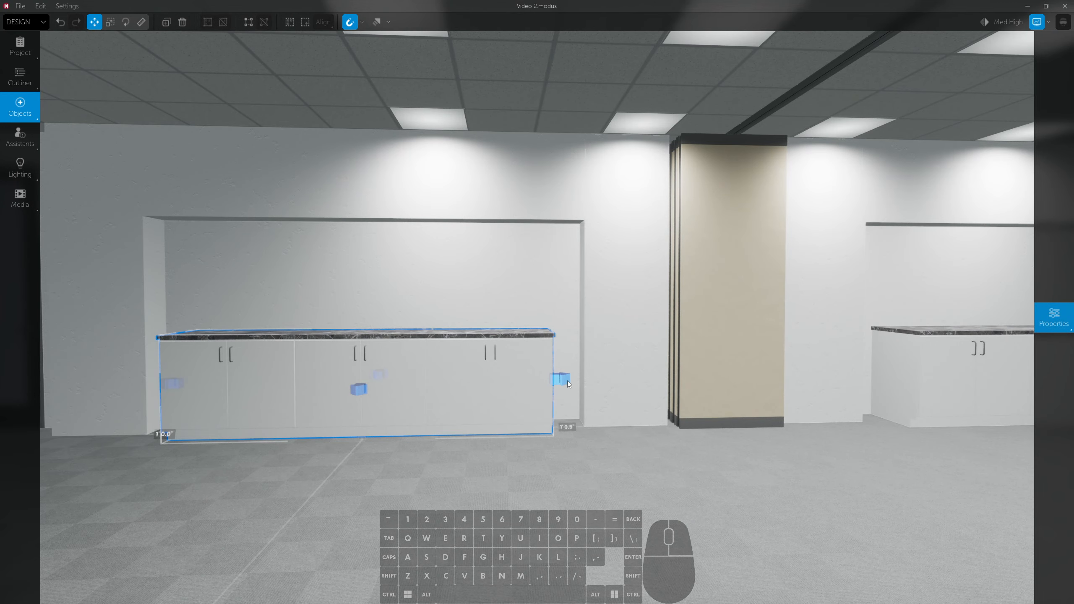
key("e")
left_click(561, 381)
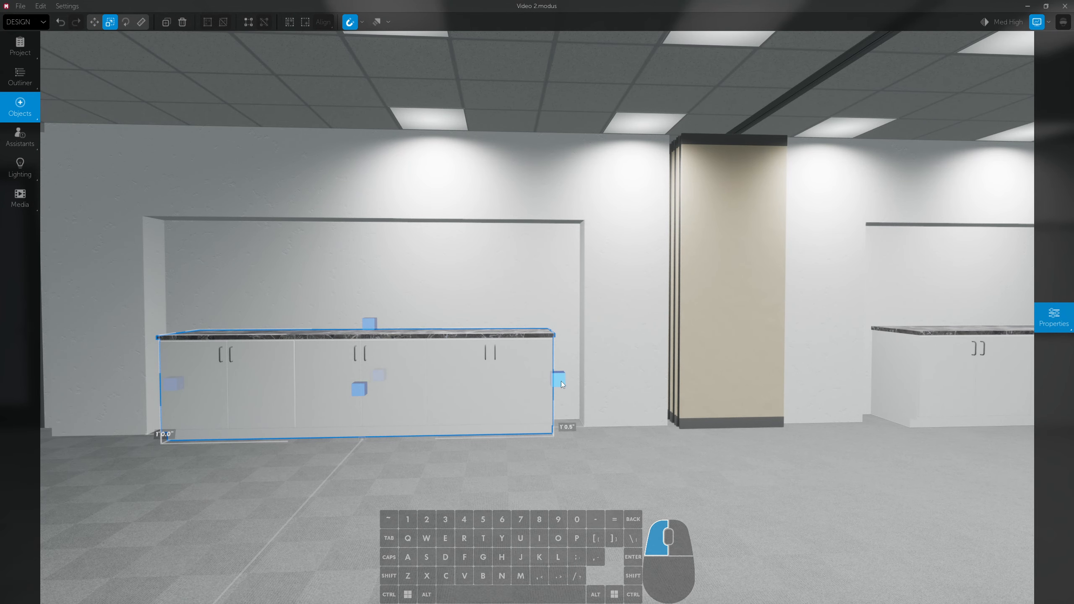
left_click_drag(560, 382, 562, 382)
key("s")
right_click_drag(617, 419, 616, 419)
key("w")
left_click_drag(579, 359, 576, 361)
- Examine the back wall from the conference table and up close, checking the recesses, cabinets and doors on both sides
mouse_move(648, 437)
right_mouse_down()
mouse_move(667, 423)
mouse_move(644, 436)
right_mouse_up()
key("d")
key("s")
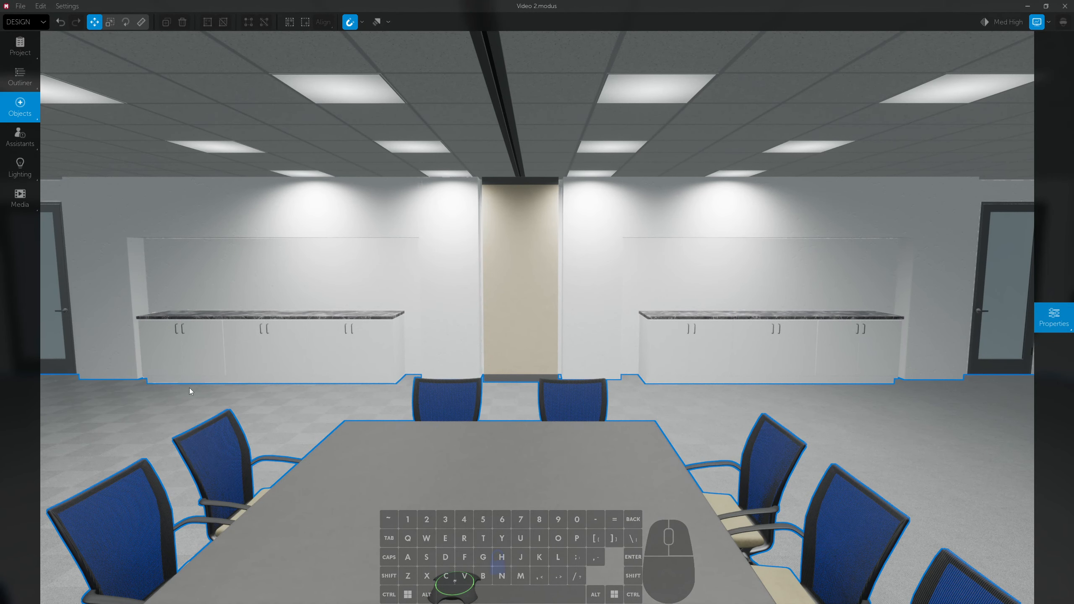
key("w")
mouse_move(571, 360)
right_mouse_down()
mouse_move(741, 360)
mouse_move(750, 370)
mouse_move(550, 372)
mouse_move(507, 347)
mouse_move(477, 380)
mouse_move(551, 358)
right_mouse_up()
key("a")
key("space")
key("w")
key("space")
key("d")
key("s")
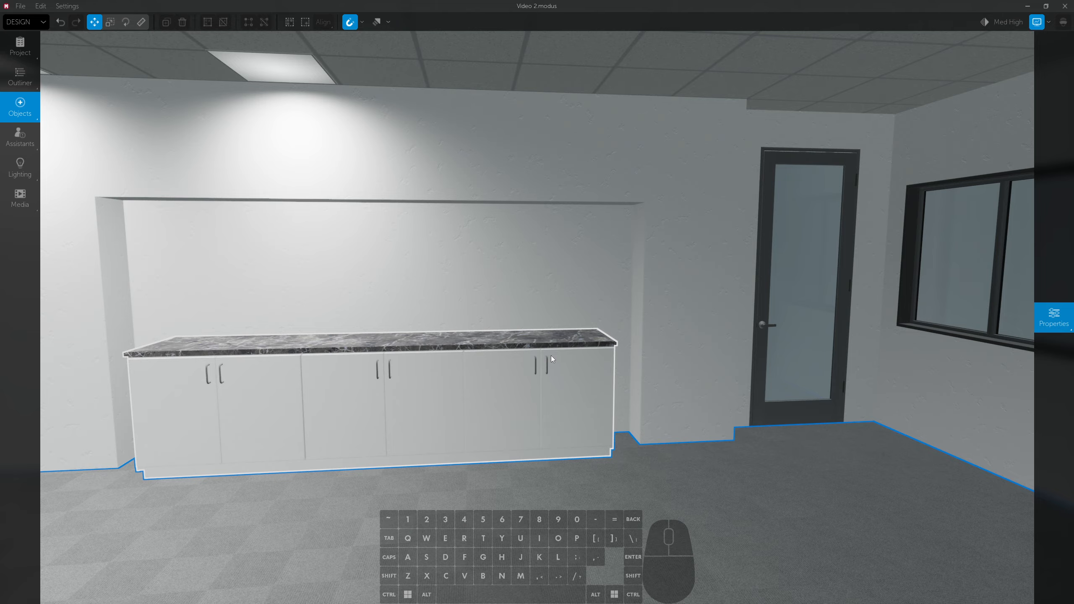
- Move the flag along the blue wall toward the corner by the windows
key("d")
right_click_drag(707, 358, 652, 315)
left_click(531, 339)
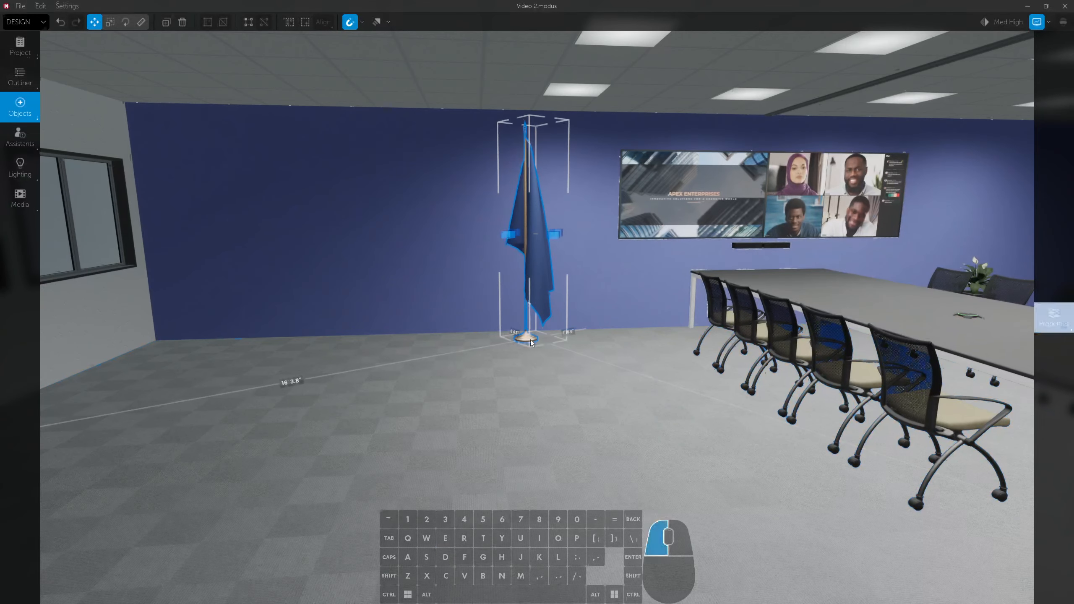
key("s")
mouse_move(539, 342)
right_mouse_down()
mouse_move(514, 341)
mouse_move(539, 342)
mouse_move(529, 342)
right_mouse_up()
key("a")
left_click_drag(525, 344, 183, 361)
- Delete the plant behind the conference table and the flag in the corner by the windows
right_click_drag(506, 297, 657, 298)
key("s")
left_click(787, 293)
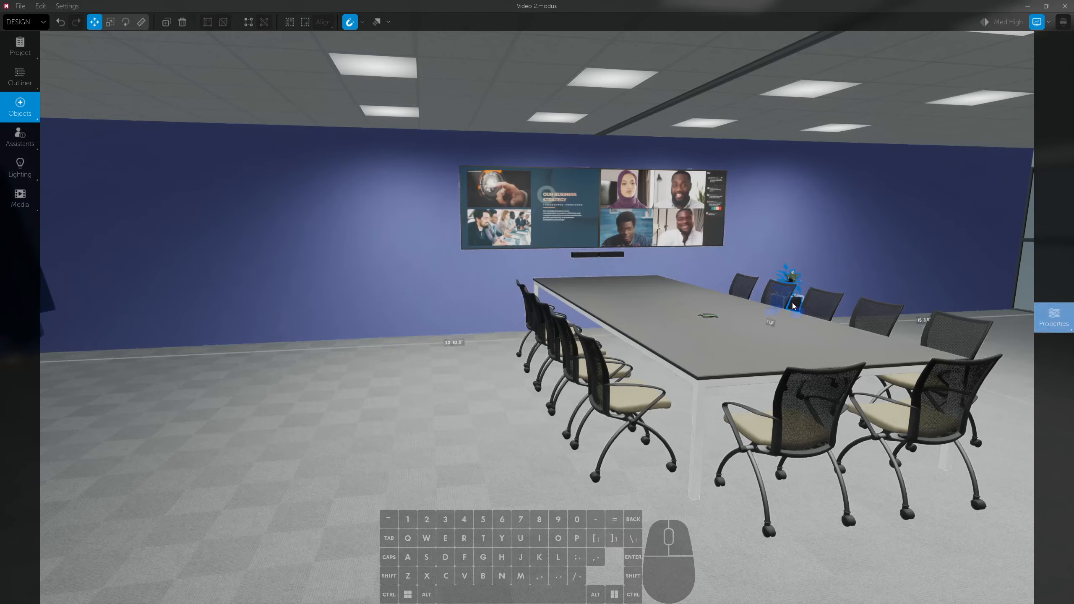
key("Delete")
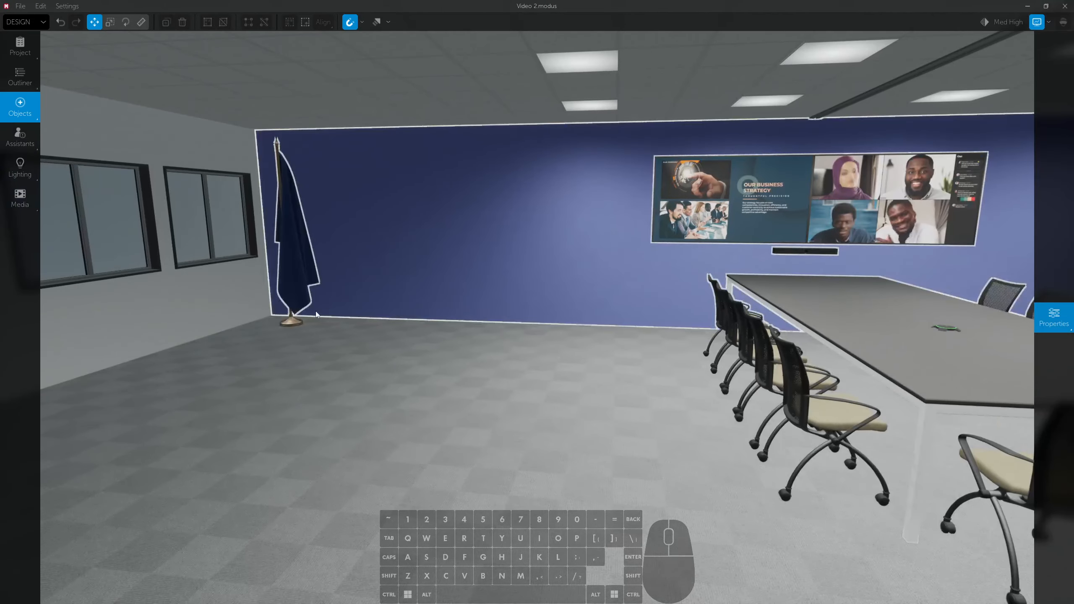
left_click(300, 292)
key("Delete")
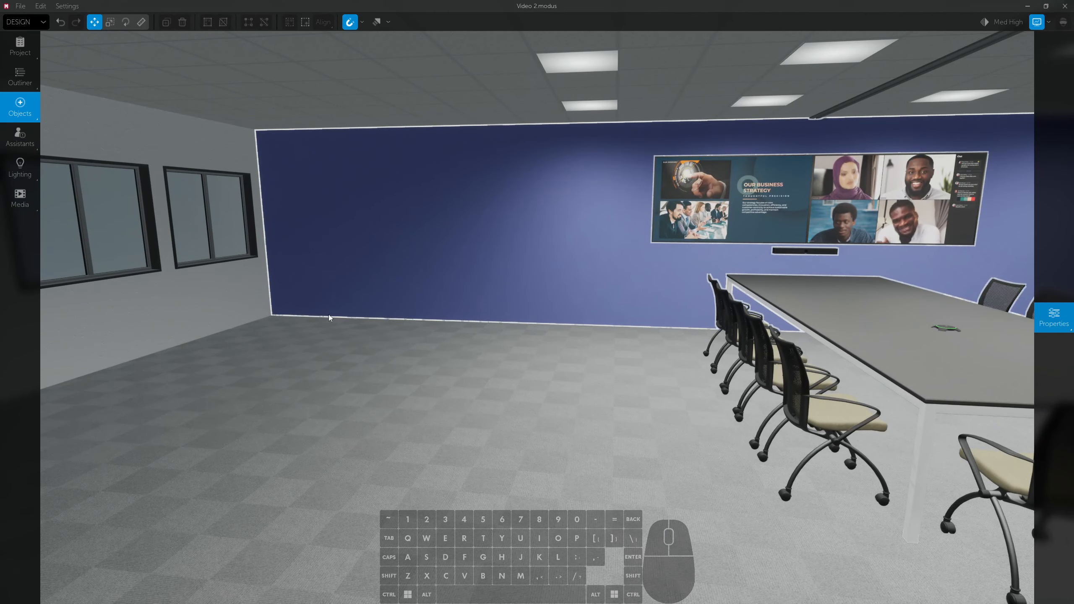
- Select both displays on the blue wall together with the soundbar below them
key("a")
mouse_move(415, 311)
right_mouse_down()
mouse_move(466, 312)
mouse_move(444, 312)
mouse_move(459, 285)
mouse_move(415, 309)
right_mouse_up()
key("shift")
key("space")
key("s")
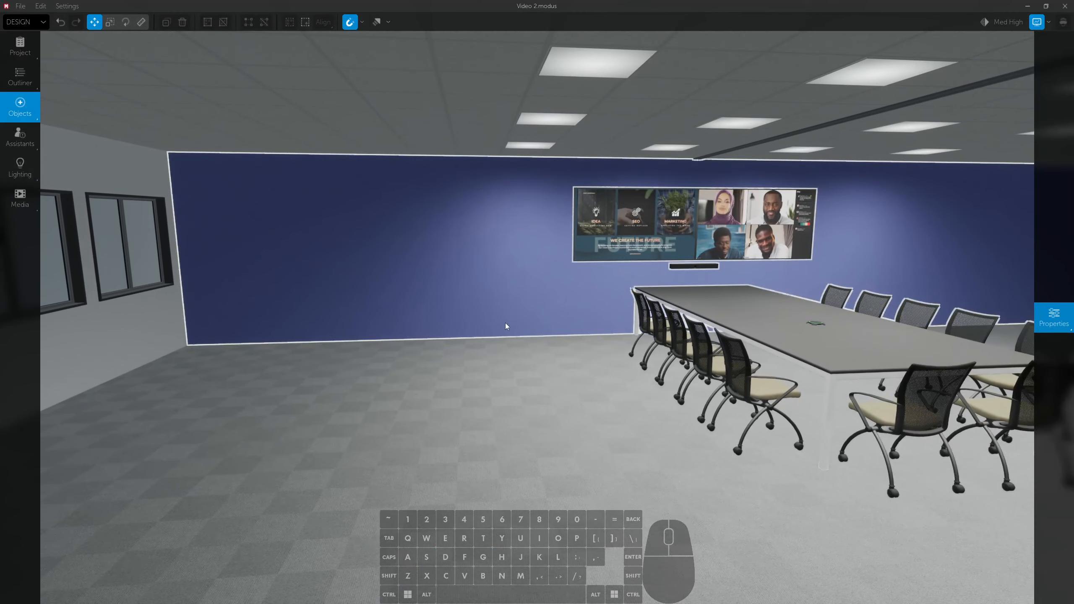
right_click_drag(506, 322, 655, 307)
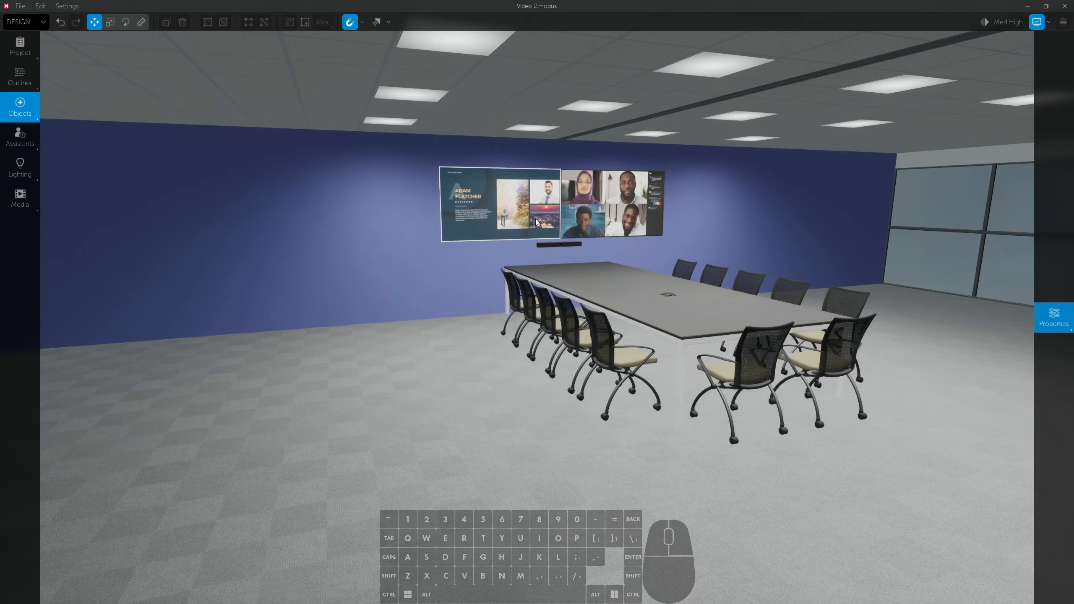
key("ctrl")
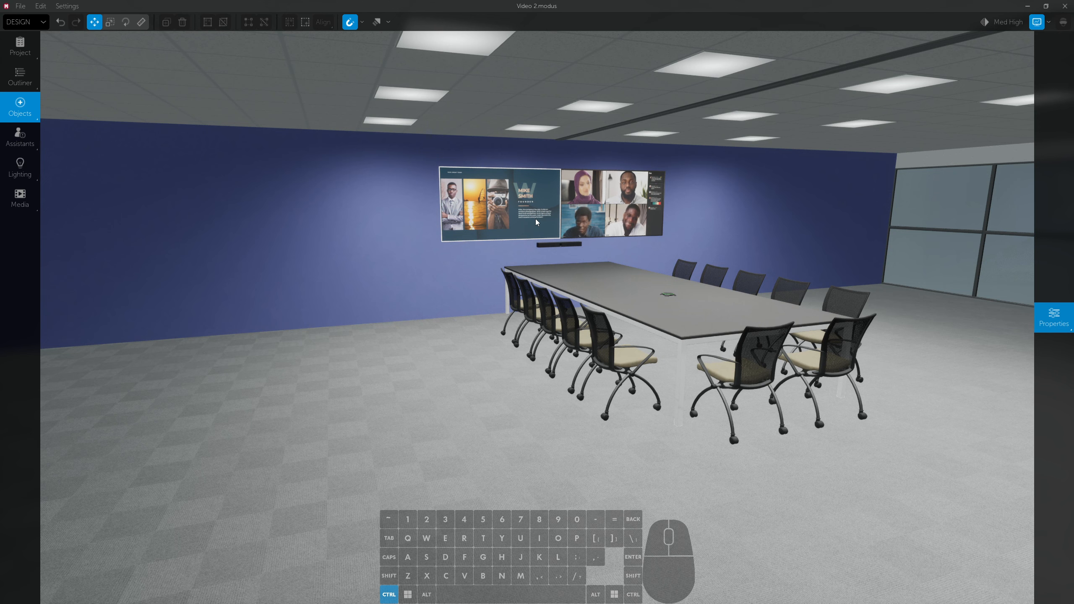
left_click(536, 220)
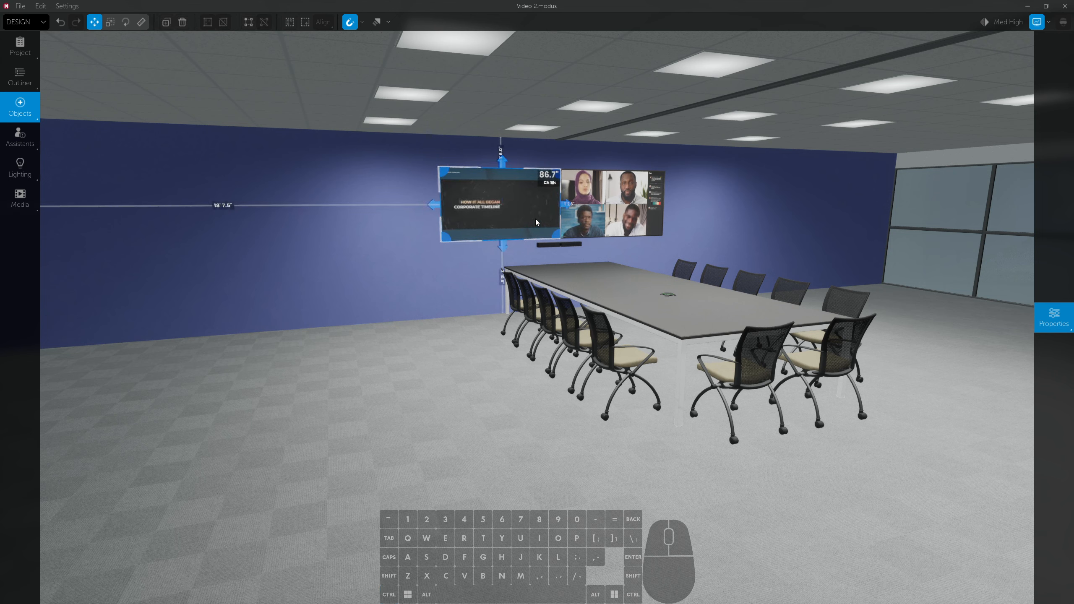
left_click(576, 217, "ctrl")
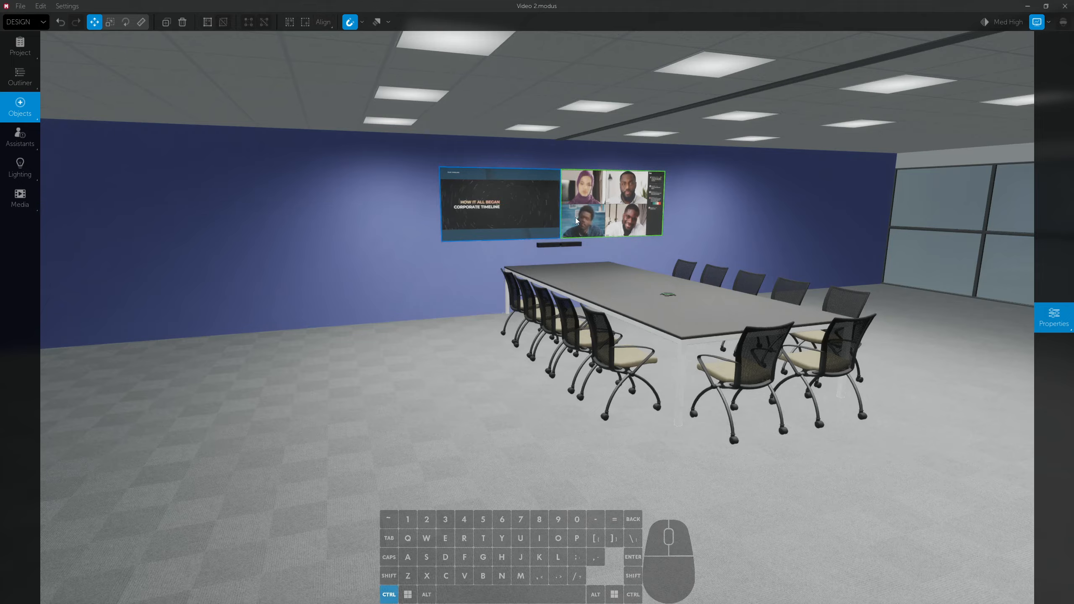
left_click(561, 244, "ctrl")
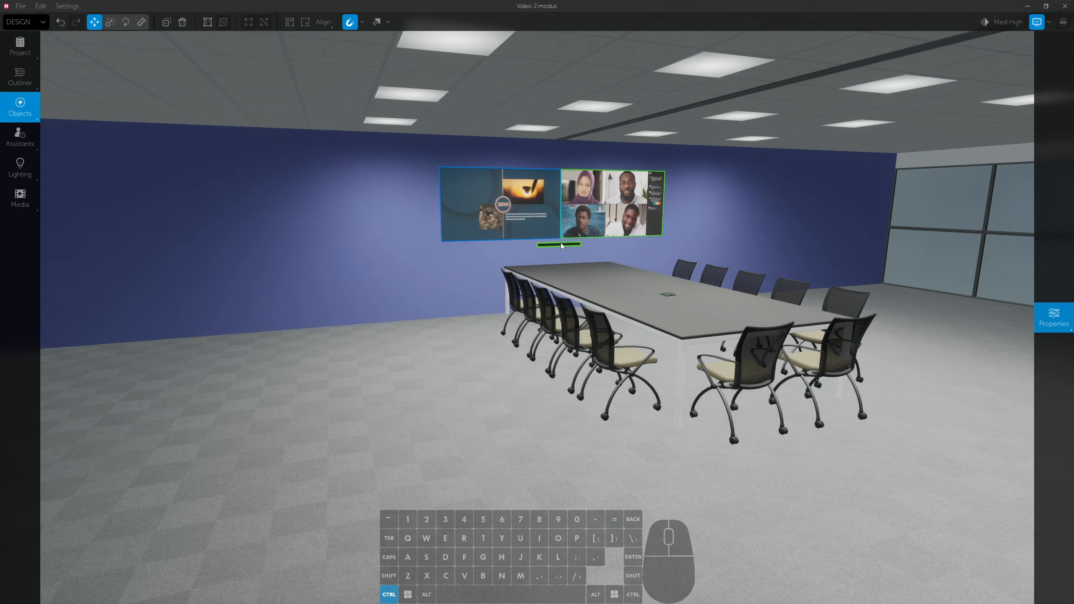
- Add the conference table and all its chairs to the selected displays and soundbar, and group everything
left_click(634, 291, "ctrl")
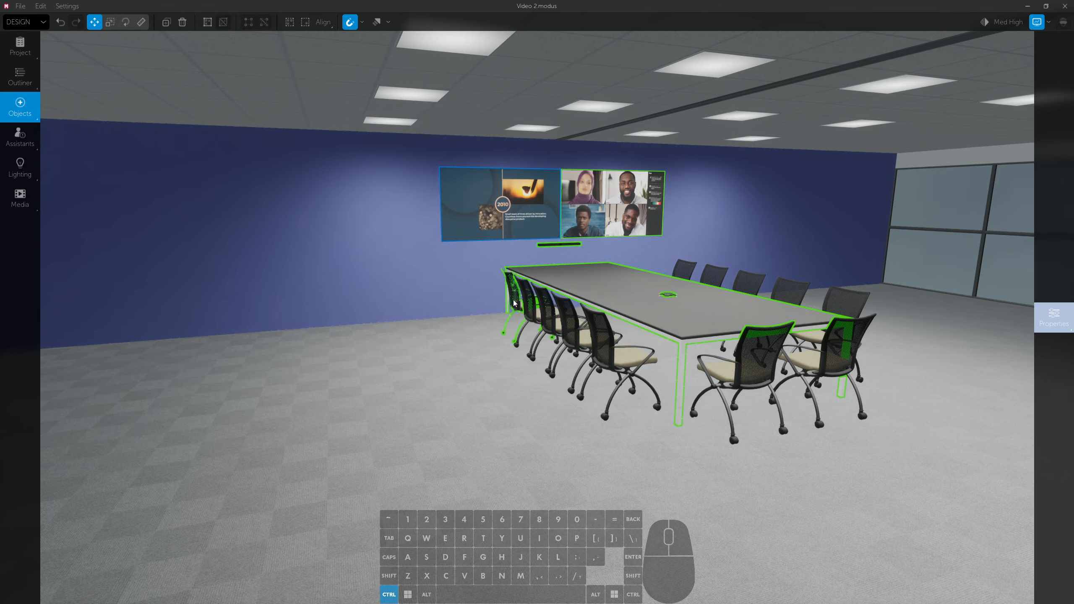
left_click(527, 306, "ctrl")
left_click(546, 316, "ctrl")
left_click(568, 328, "ctrl")
left_click(604, 346, "ctrl")
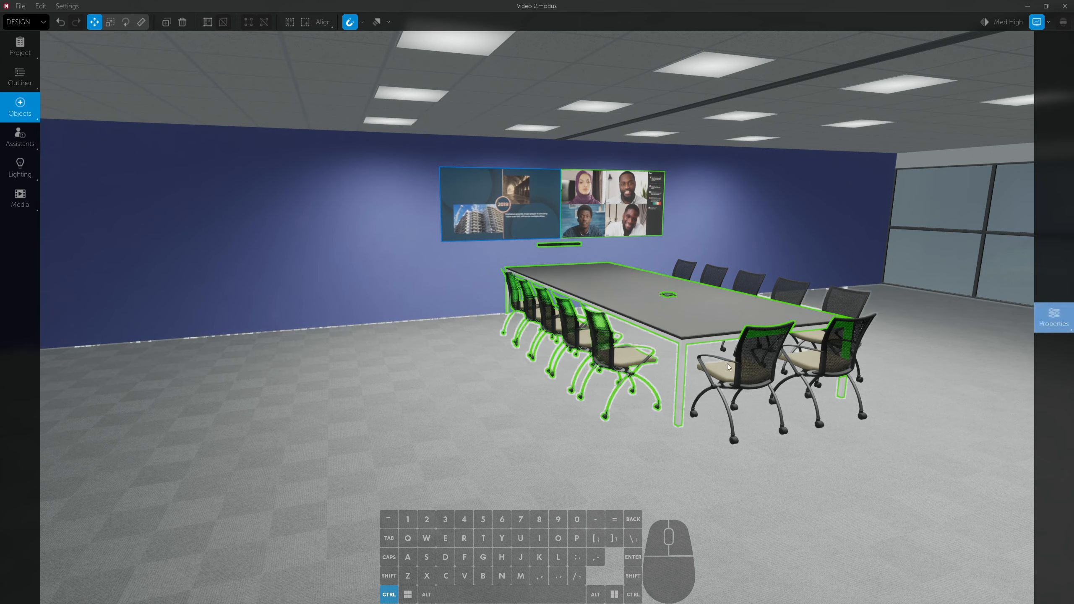
left_click(728, 366, "ctrl")
left_click(837, 343, "ctrl")
left_click(848, 304, "ctrl")
left_click(789, 294, "ctrl")
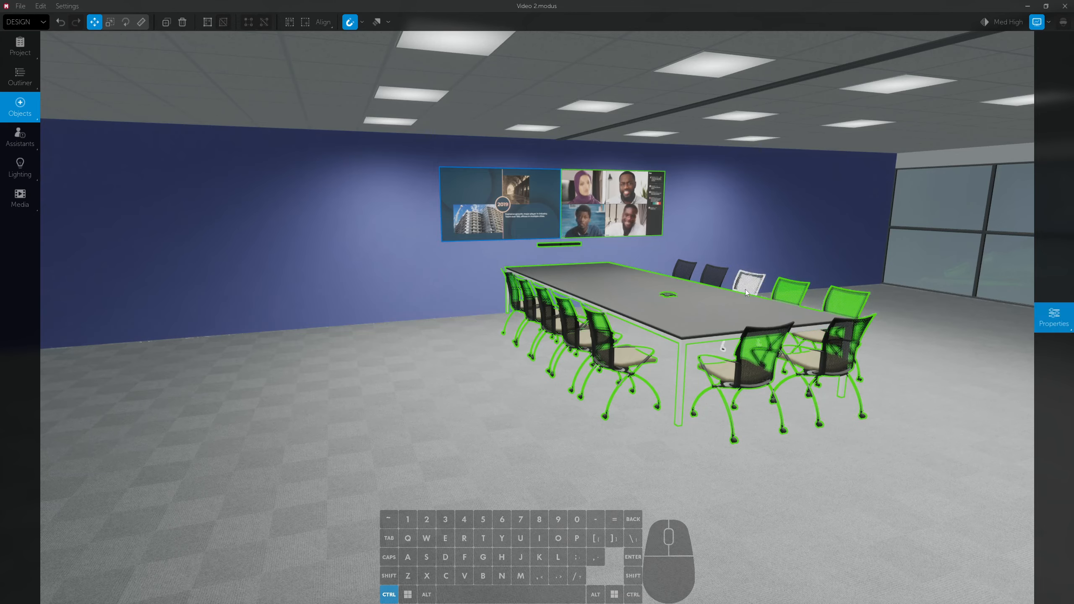
left_click(748, 283, "ctrl")
left_click(714, 279, "ctrl")
left_click(684, 272, "ctrl")
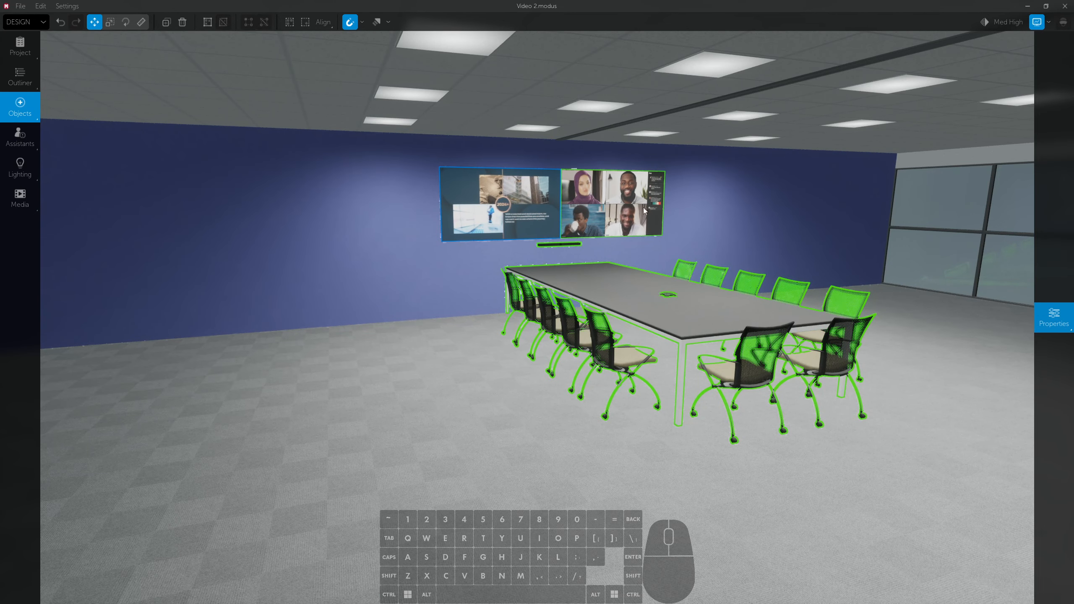
left_click(208, 22)
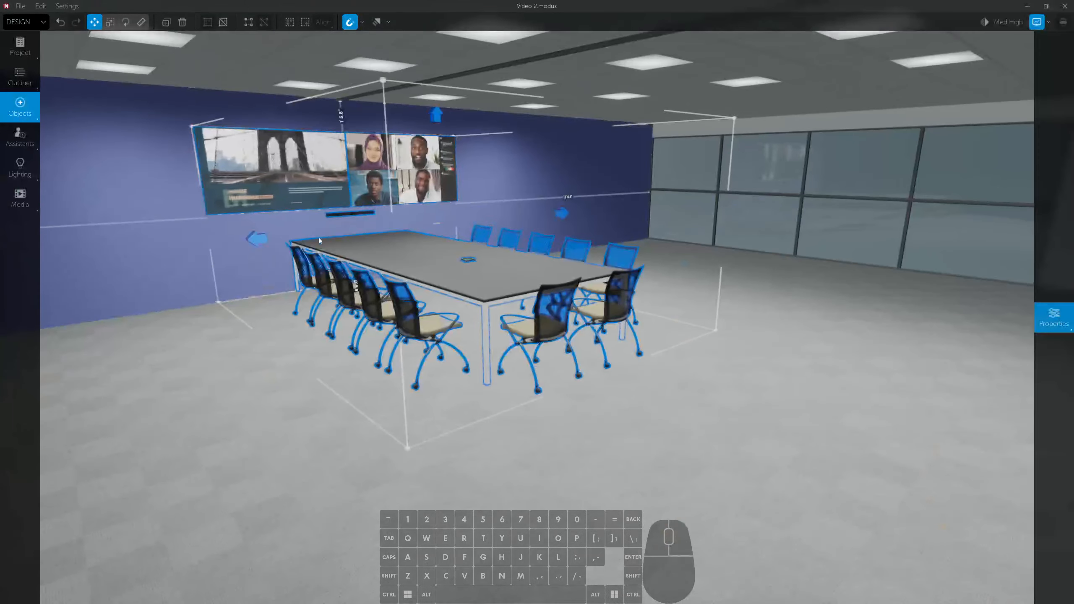
- Move the furniture and display group along the blue wall into the half beside the framed windows
mouse_move(256, 240)
left_mouse_down()
mouse_move(195, 249)
mouse_move(492, 220)
mouse_move(270, 252)
left_mouse_up()
right_click_drag(269, 252, 789, 249)
left_click_drag(769, 245, 352, 258)
- Find the laser line object with "laser" and place it above the middle of the cabinets in the back-wall recess facing the group
right_click_drag(351, 257, 800, 275)
key("w")
key("d")
key("a")
key("space")
key("s")
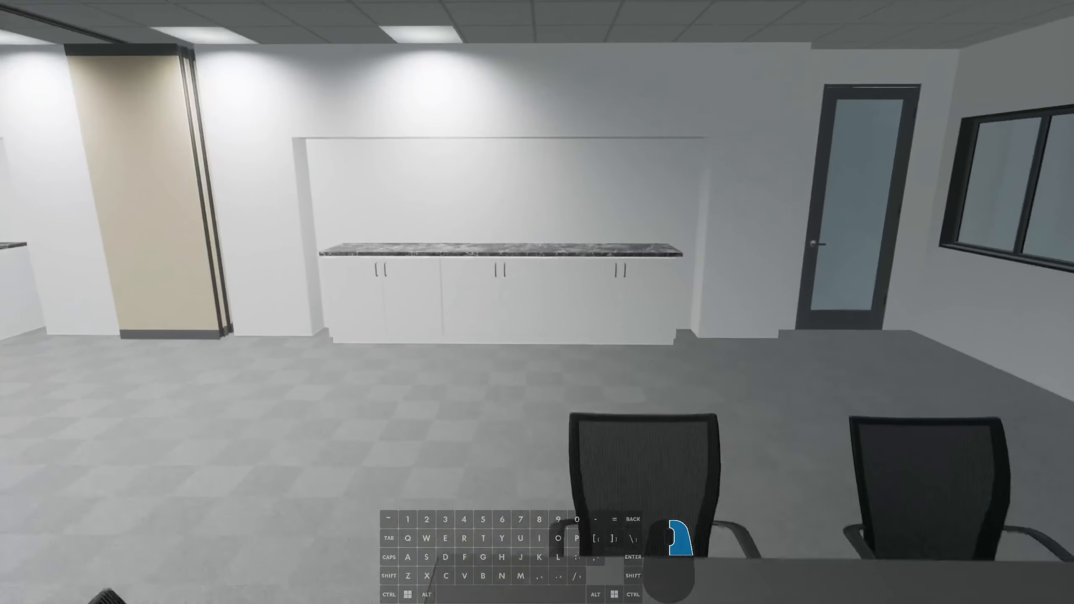
right_click_drag(517, 145, 517, 145)
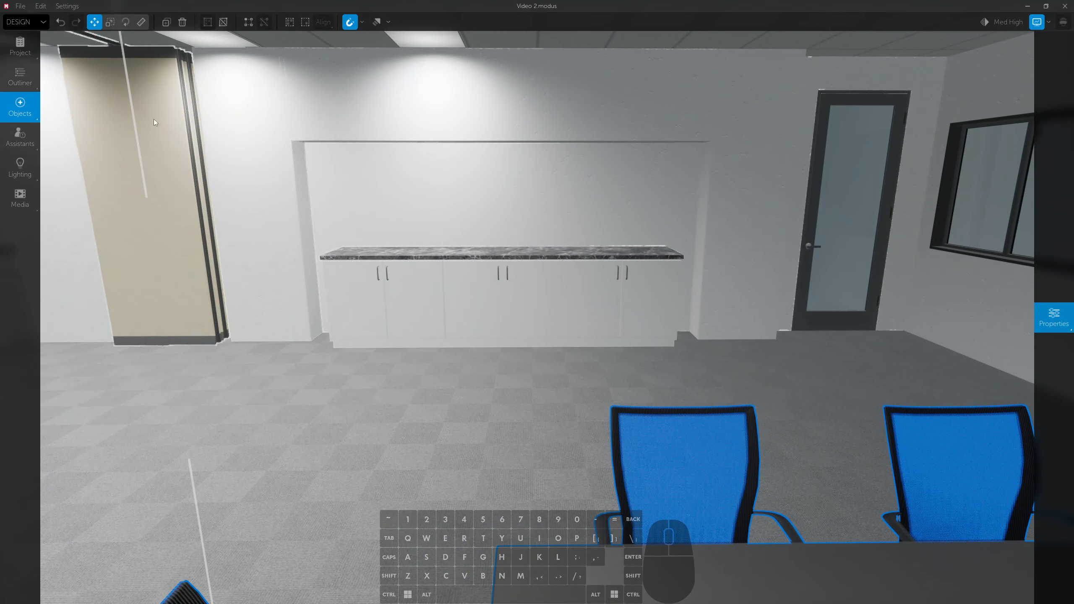
left_click(21, 119)
type("laser")
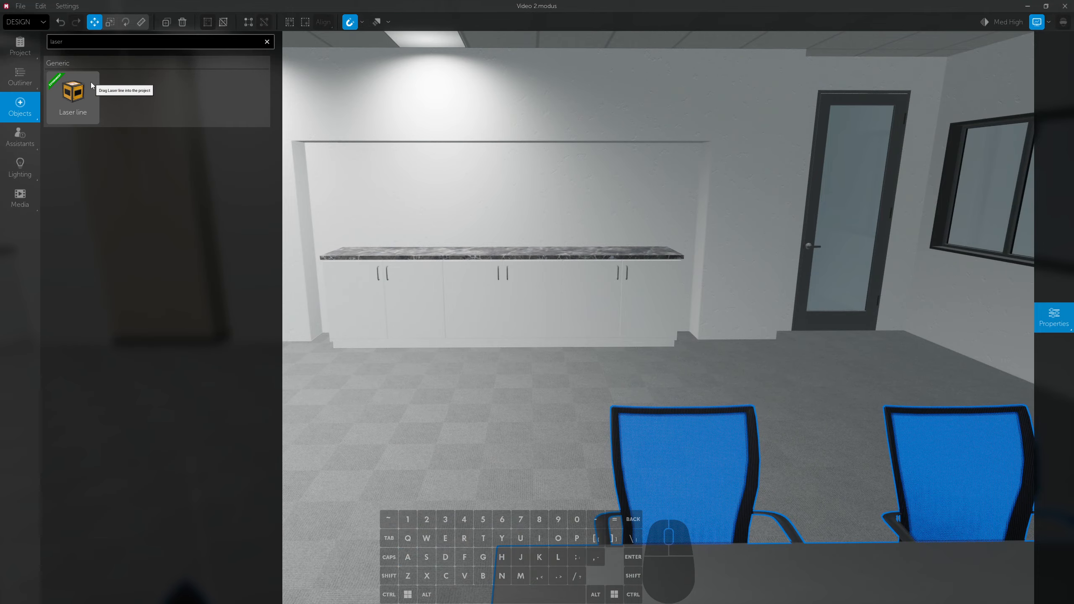
left_click_drag(91, 82, 513, 193)
- Move the furniture and display group along the blue wall until the table is centred on the laser line
key("a")
right_click_drag(513, 193, 994, 199)
key("s")
right_click_drag(436, 249, 465, 251)
left_click(466, 252)
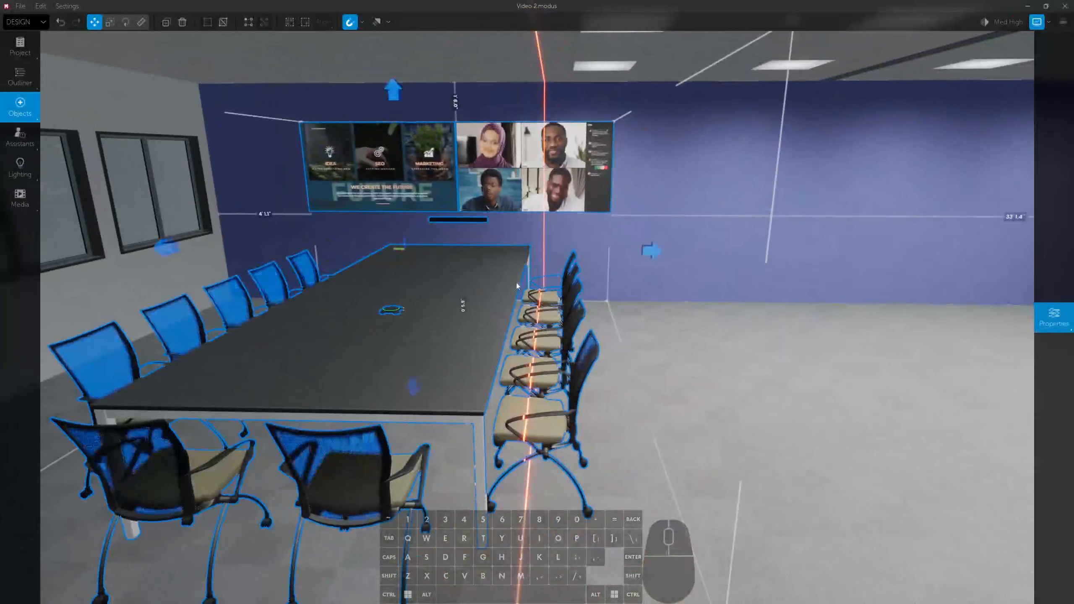
left_click_drag(656, 250, 791, 246)
- Move the laser line to the middle of the other recess, above its cabinets
right_click_drag(791, 246, 720, 231)
key("s")
key("a")
left_click(673, 206)
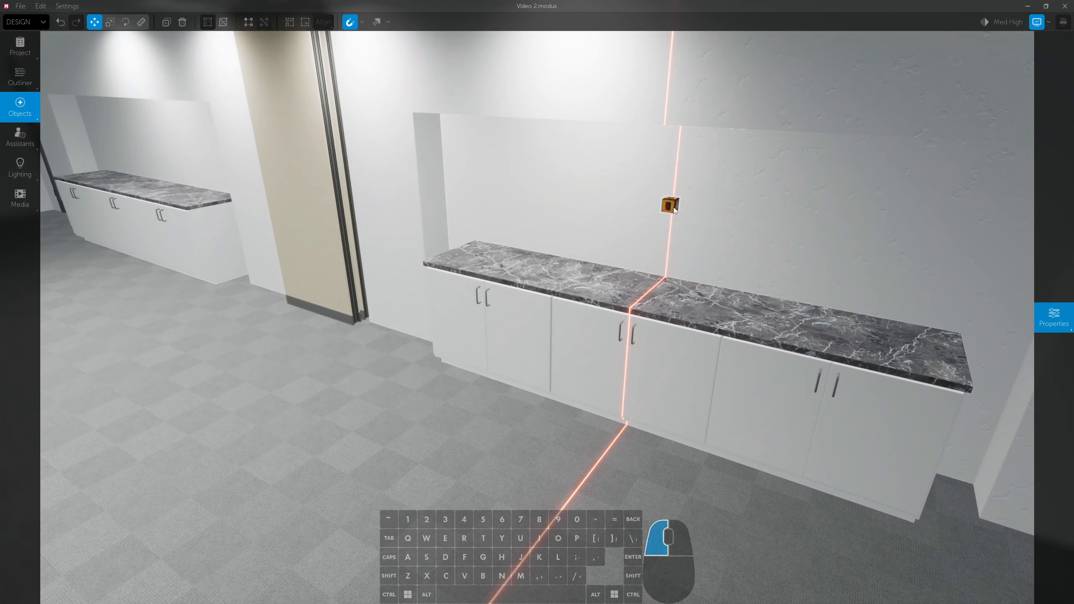
left_click_drag(683, 207, 235, 178)
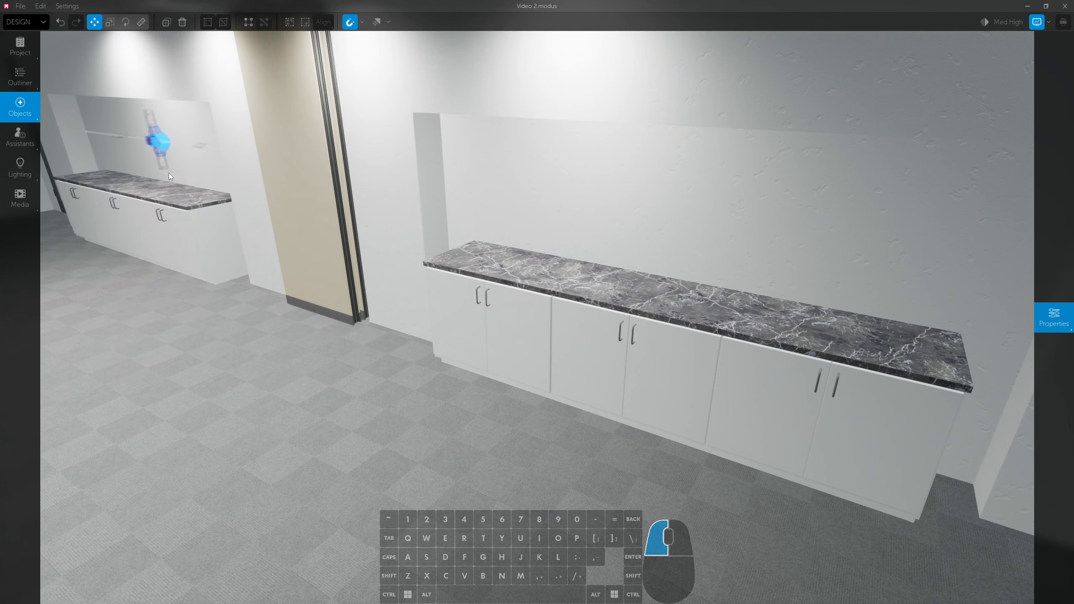
left_click_drag(167, 173, 167, 173)
- Duplicate the furniture and display group along the blue wall and centre the copy on the laser line in the other half
key("w")
key("a")
right_click_drag(167, 173, 89, 175)
key("d")
right_click_drag(612, 206, 420, 206)
key("s")
left_click(371, 188)
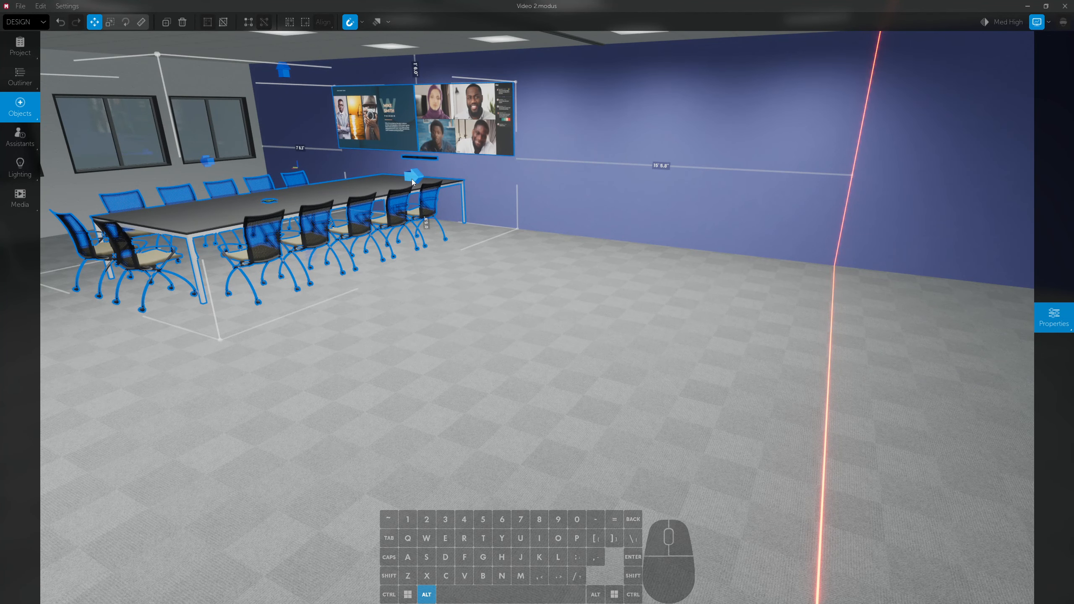
left_click_drag(413, 180, 808, 266, "alt")
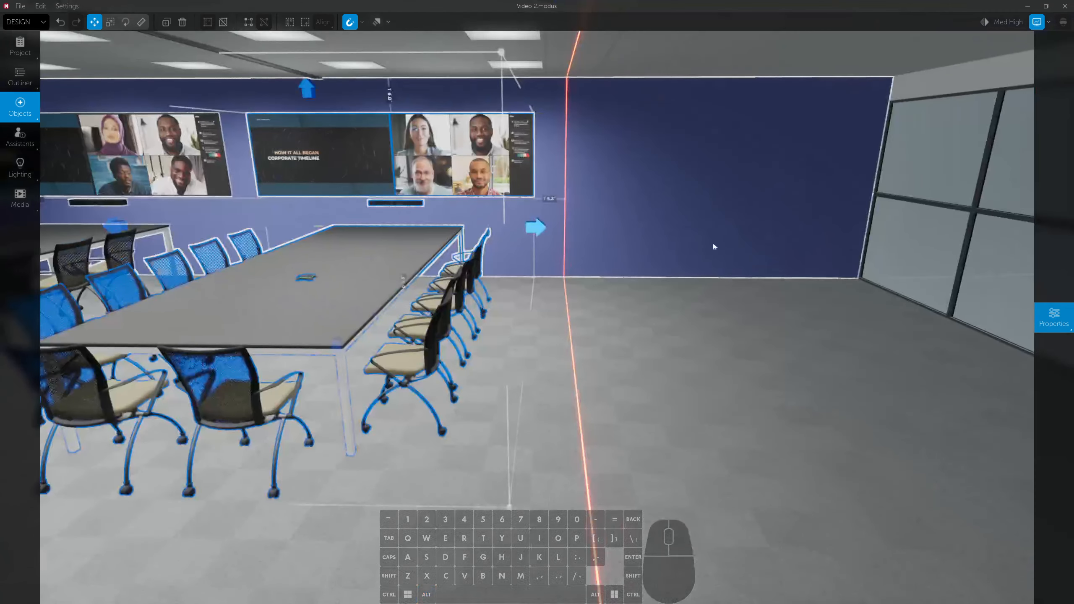
left_click_drag(539, 228, 790, 253)
left_click_drag(790, 253, 790, 253, "shift")
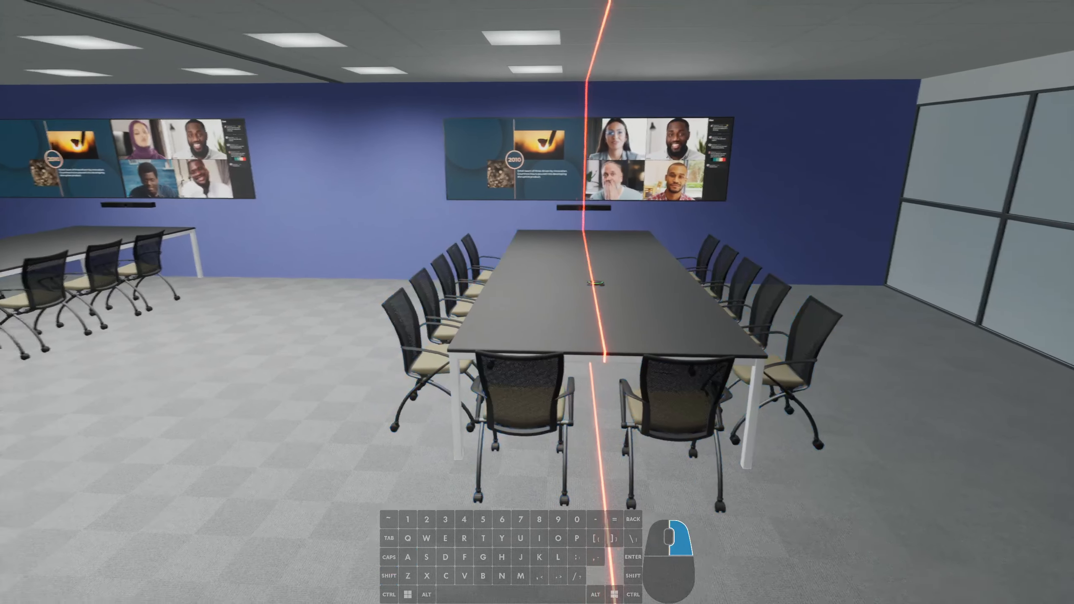
- Hide the laser line in the recess above the cabinets
right_click_drag(537, 302, 879, 302)
key("a")
key("space")
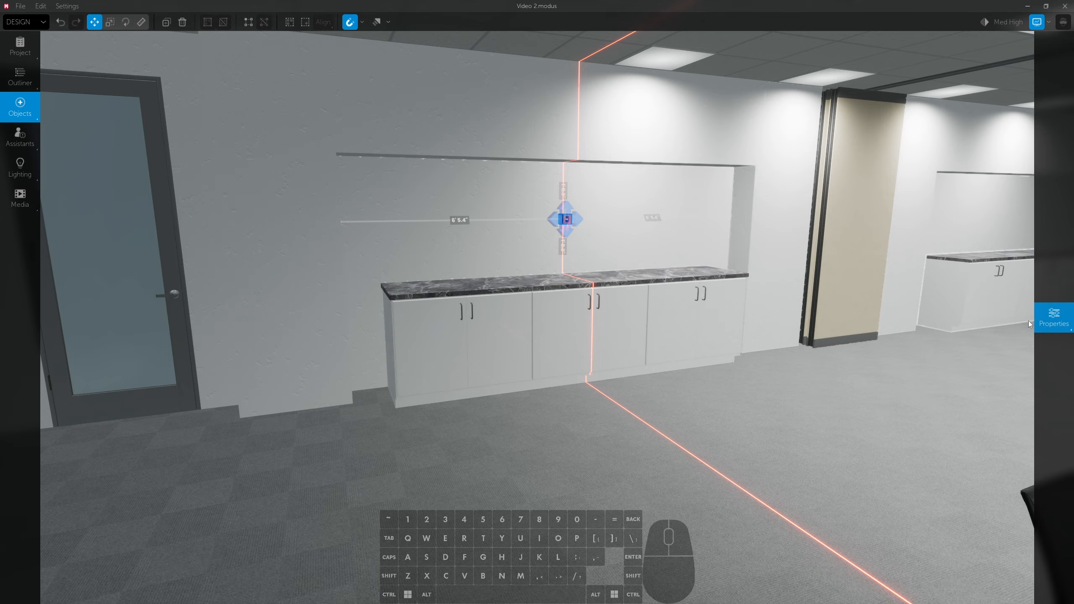
left_click(1040, 322)
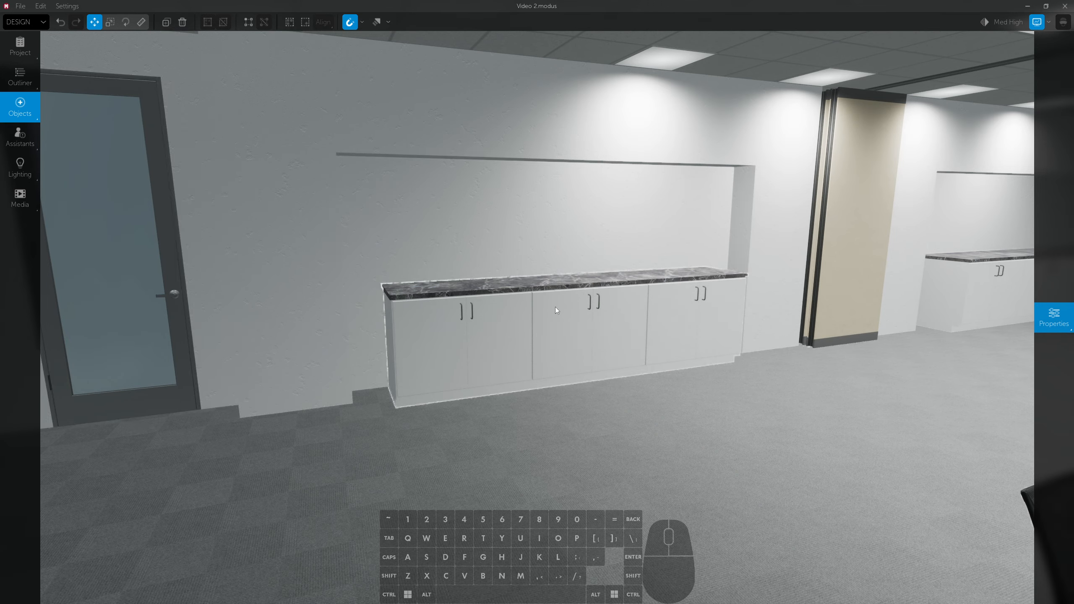
- Expand the ceiling, floor and wall block entries in the object outline to show their contents
mouse_move(9, 90)
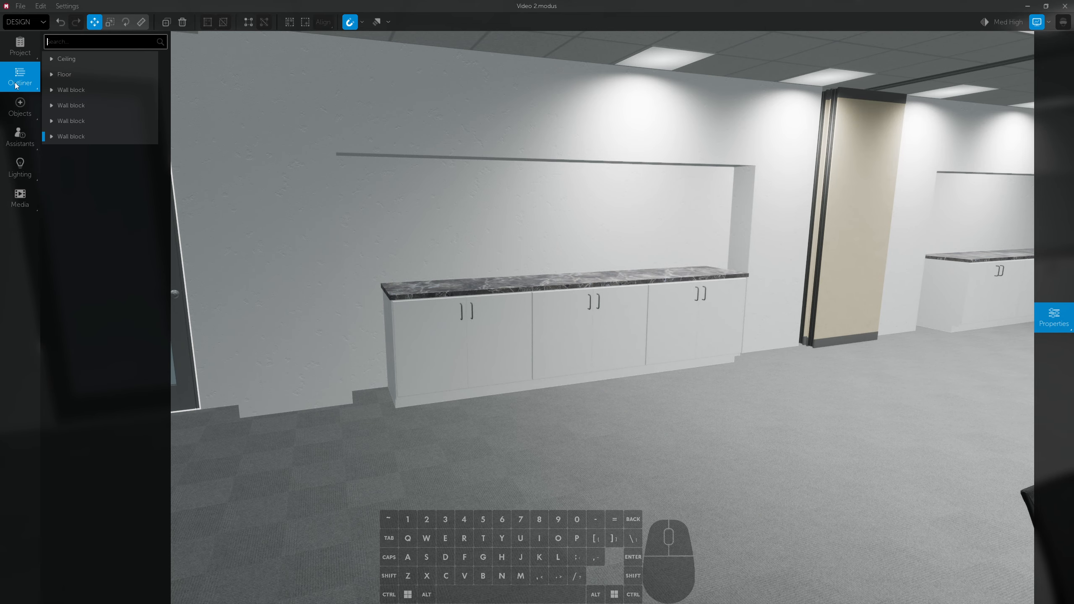
left_click(47, 136)
left_click(51, 120)
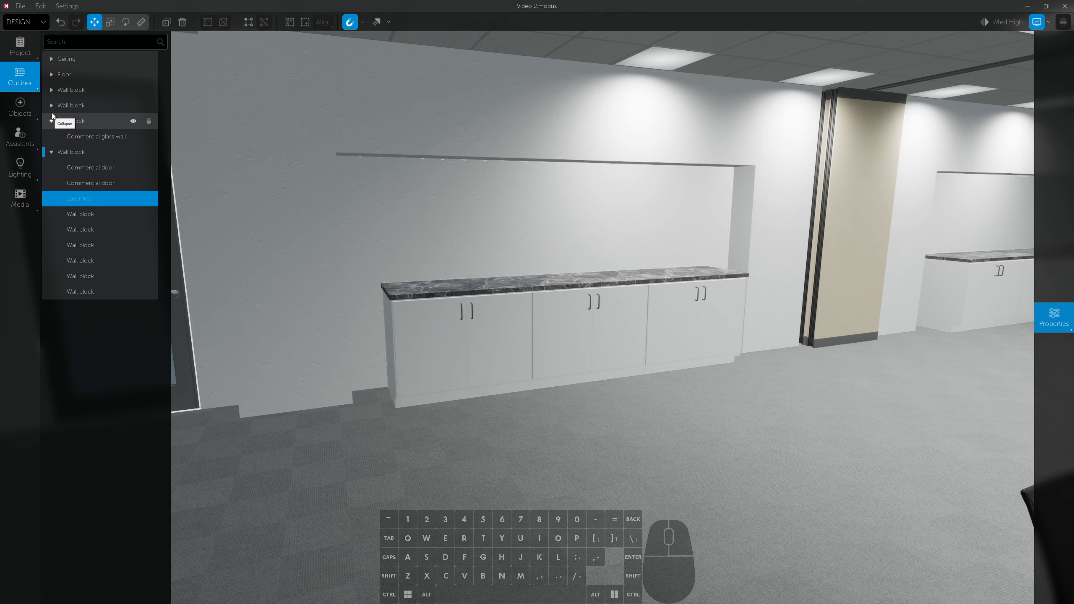
left_click(52, 105)
left_click(52, 74)
left_click(51, 61)
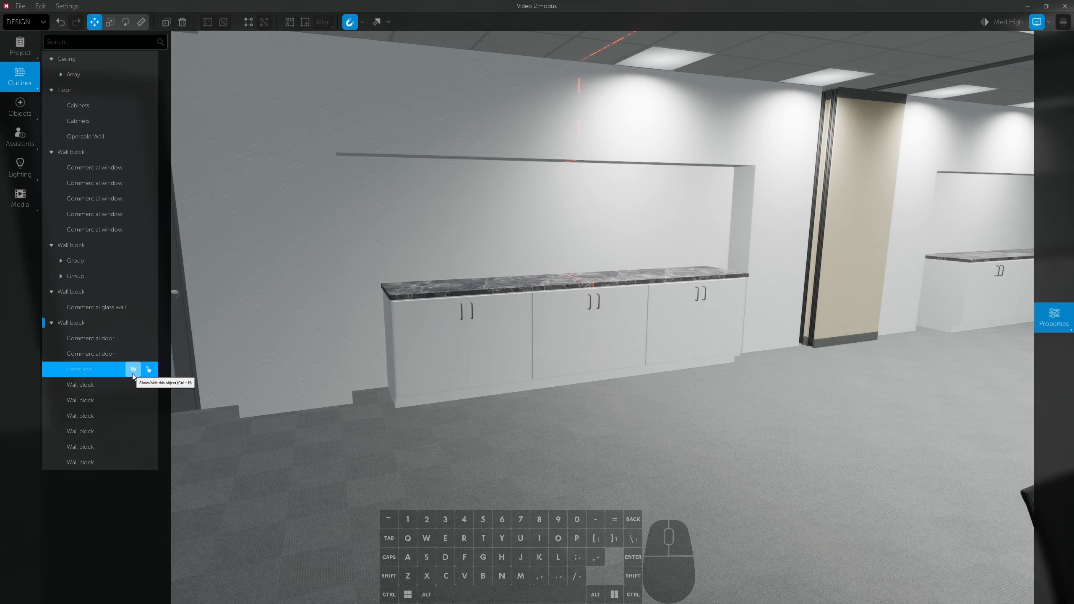
- Toggle the visibility of both furniture groups off and back on
right_click_drag(498, 334, 741, 329)
key("a")
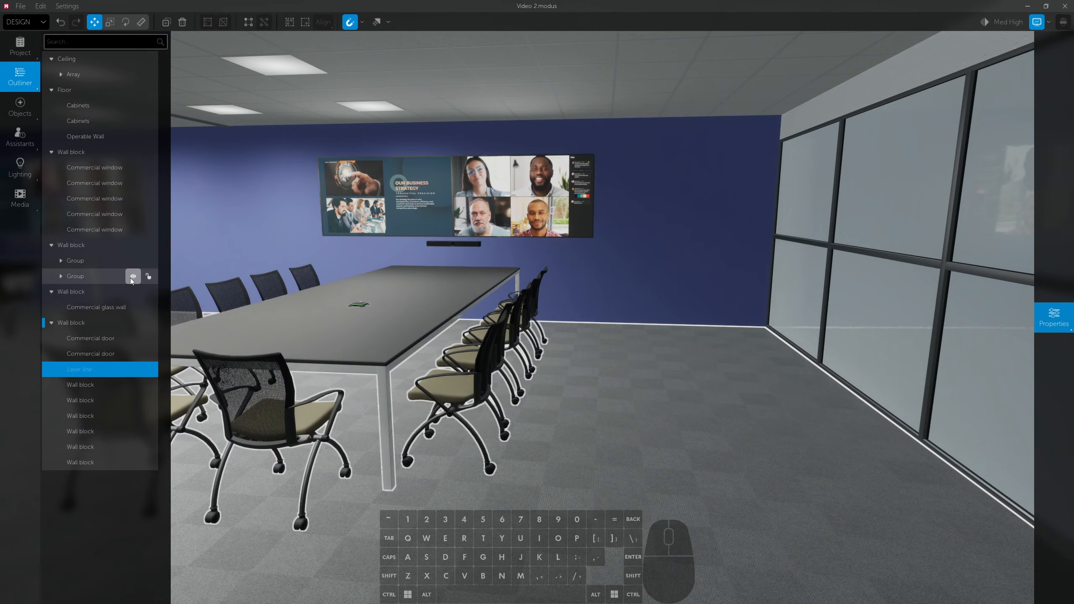
left_click(131, 278)
left_click(133, 260)
left_click(133, 262)
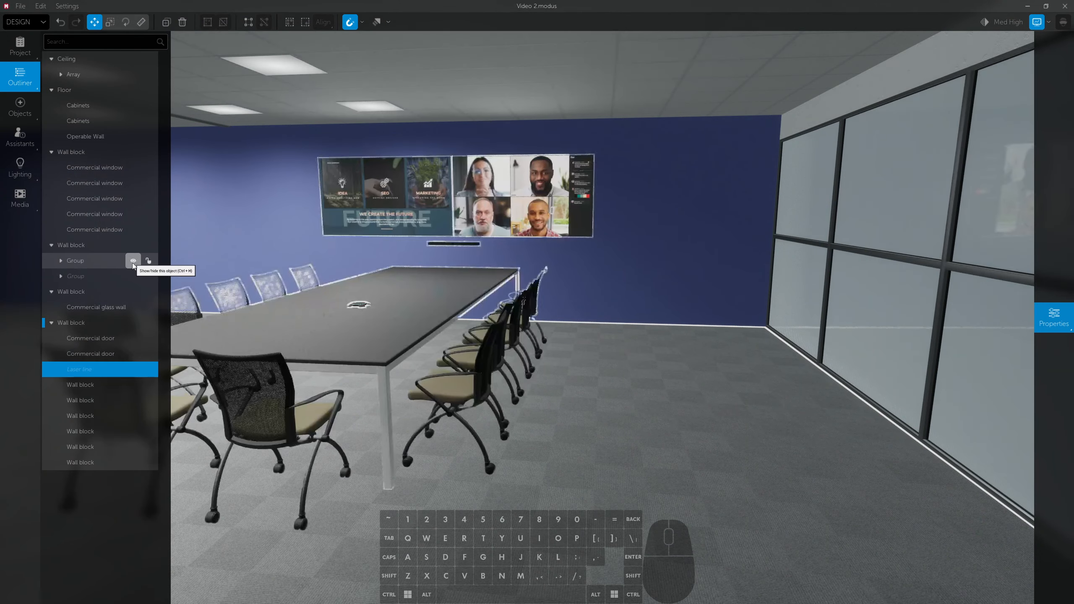
left_click(135, 274)
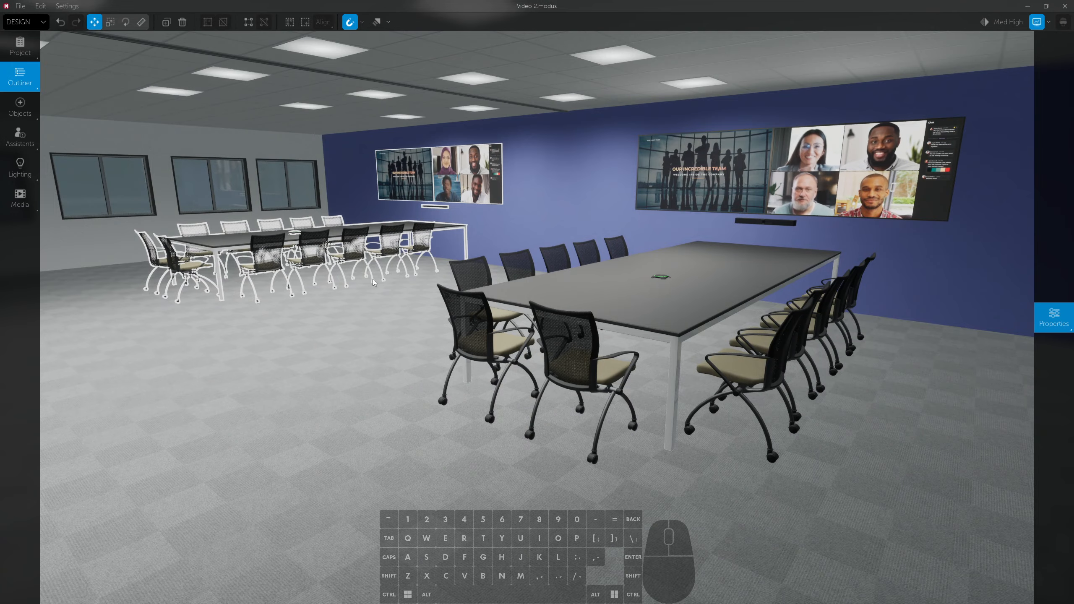
- Close the operable wall fully across the room by setting its panel position to the maximum
right_click_drag(378, 276, 245, 265)
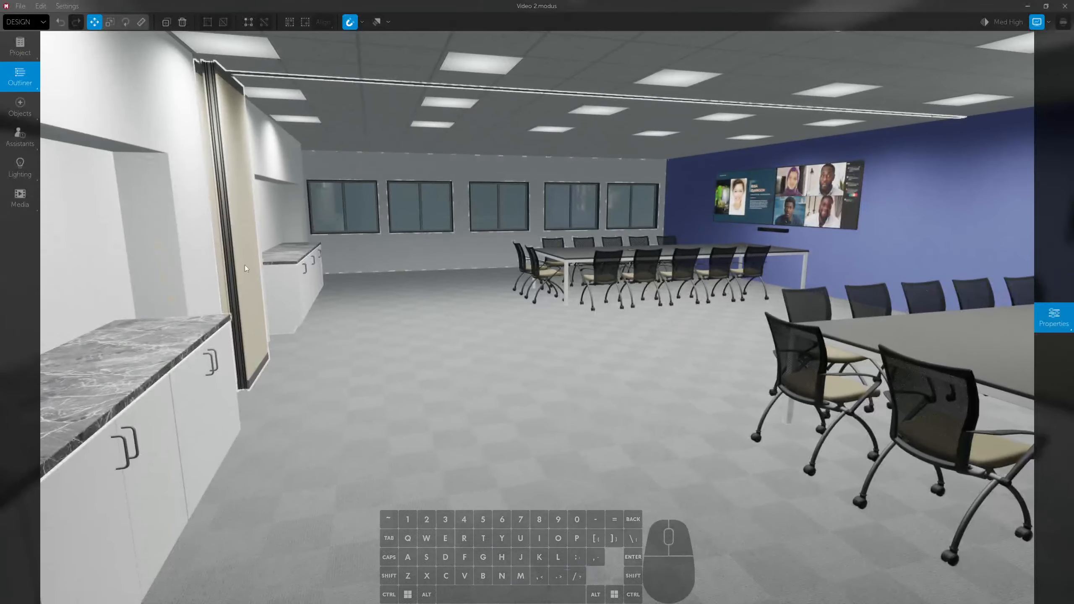
left_click(245, 265)
left_click(1039, 329)
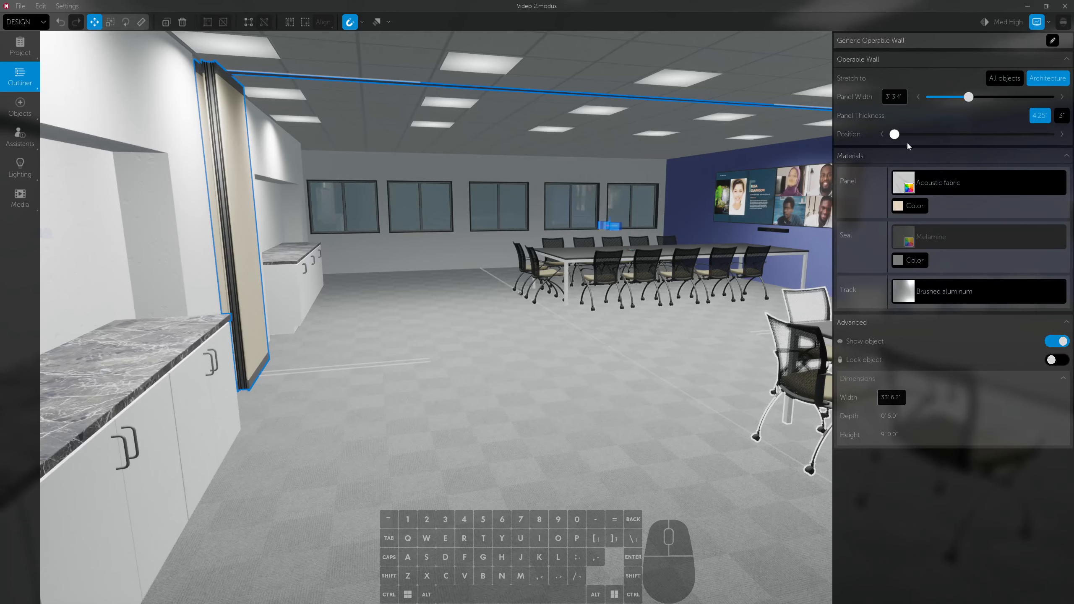
left_click_drag(897, 135, 1048, 135)
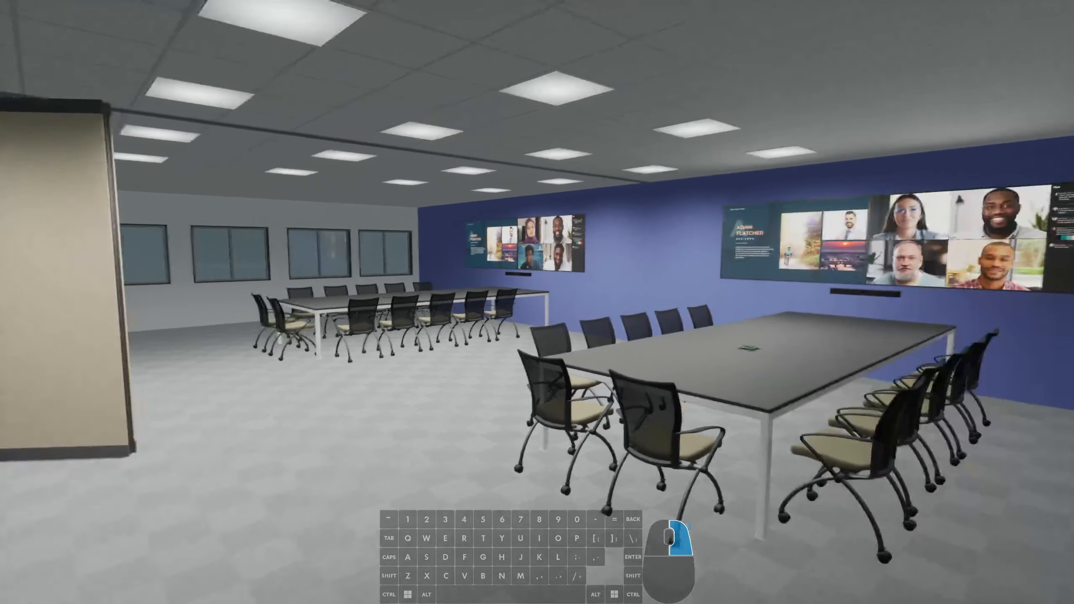
right_click_drag(550, 262, 525, 263)
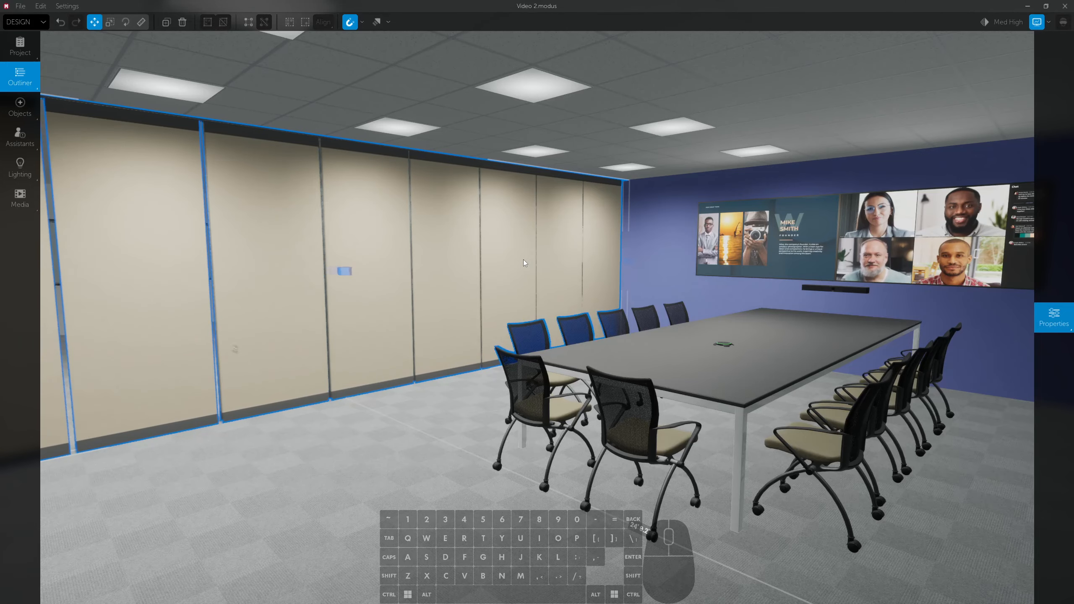
right_click_drag(525, 263, 512, 262)
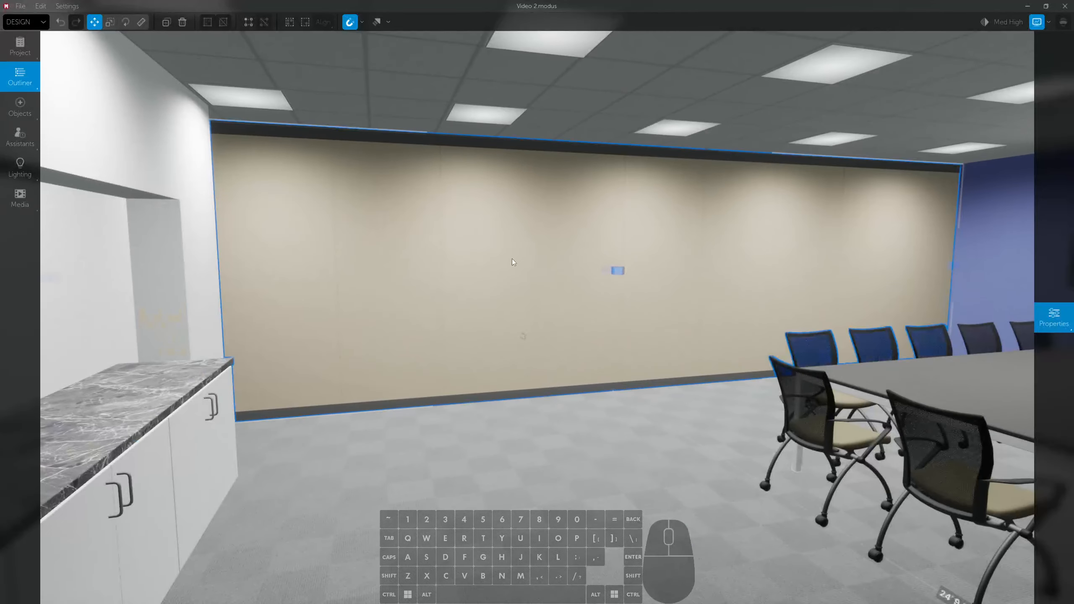
- Change the operable wall's acoustic fabric panel color from its beige tone to a very light grey
key("w")
right_click_drag(819, 324, 923, 324)
key("d")
left_click(1042, 327)
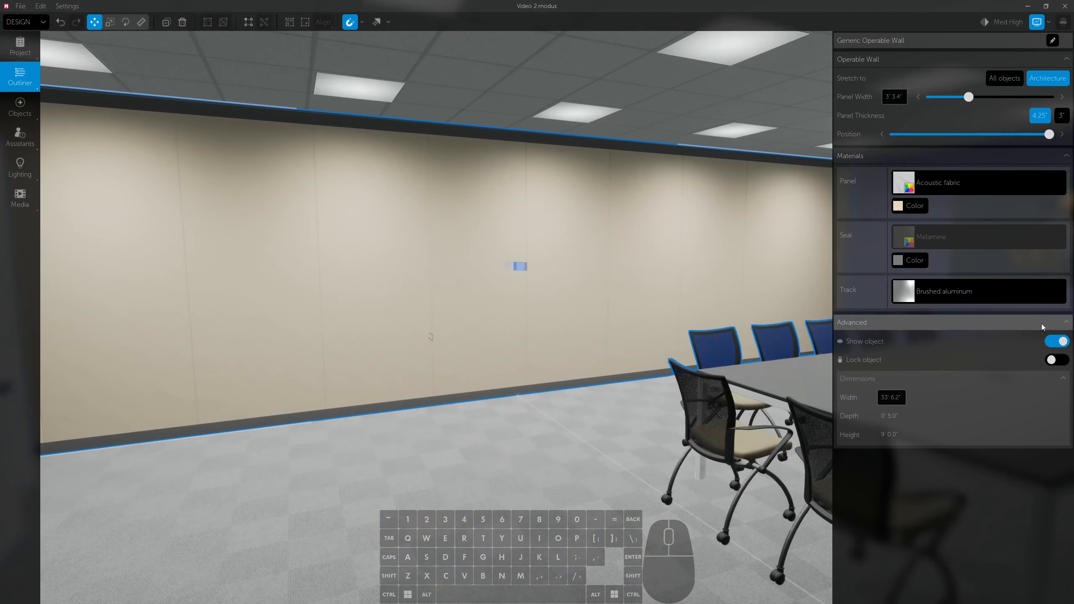
left_click(914, 207)
left_click_drag(933, 125, 864, 135)
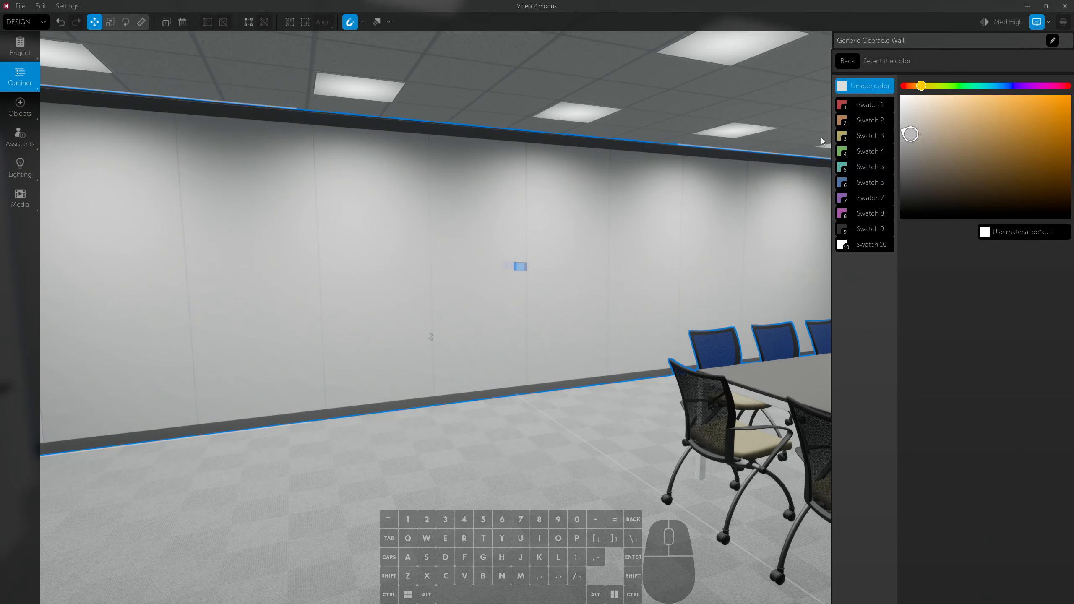
key("s")
right_click_drag(626, 187, 633, 216)
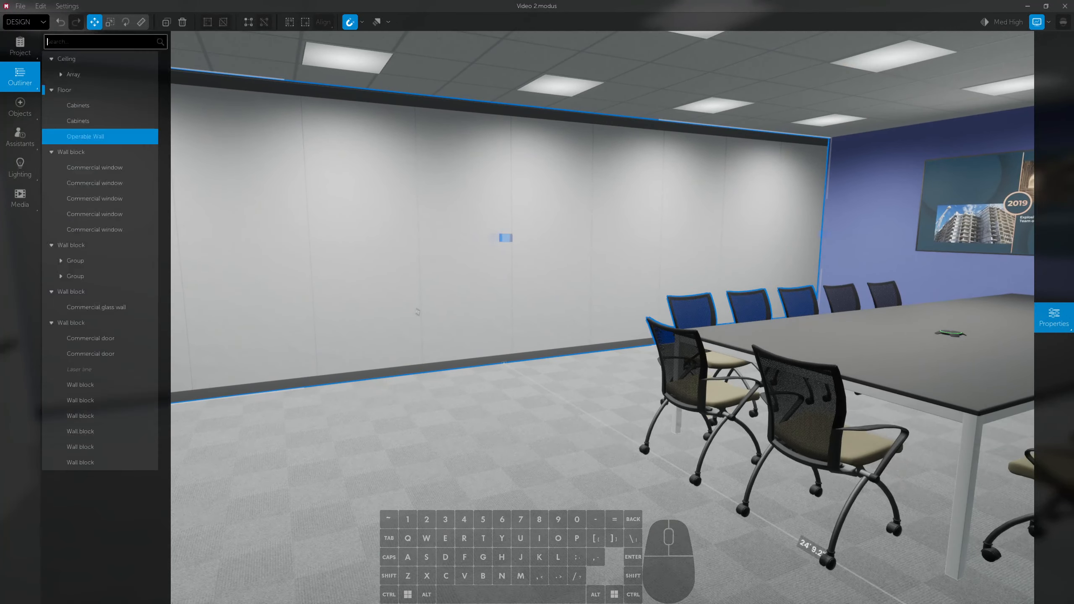
mouse_move(1019, 161)
left_click(871, 126)
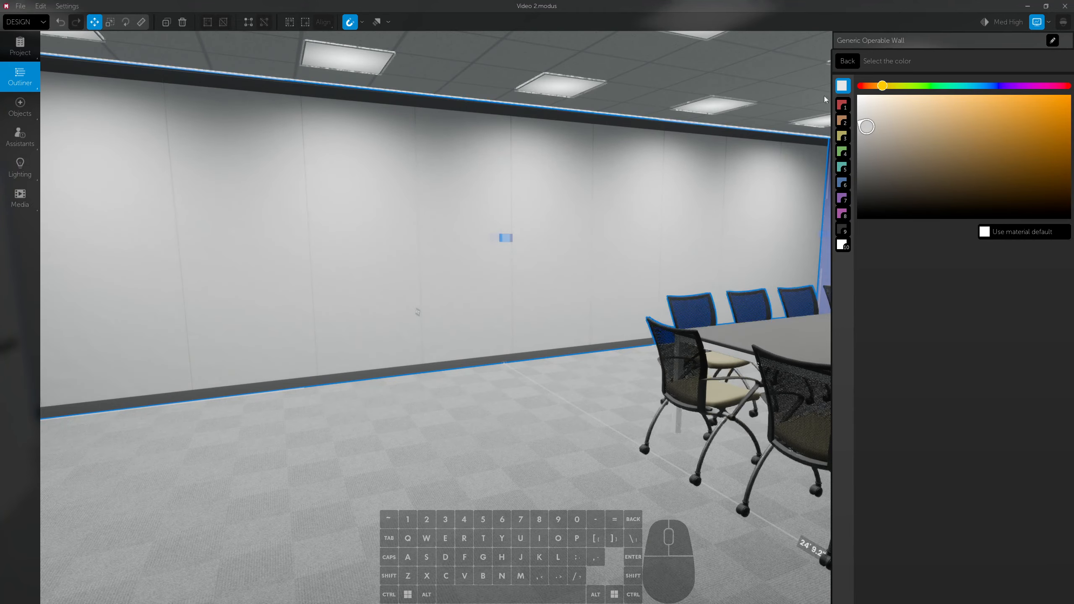
- Open the operable wall partway, stacking its panels toward the cabinet wall
left_click(848, 61)
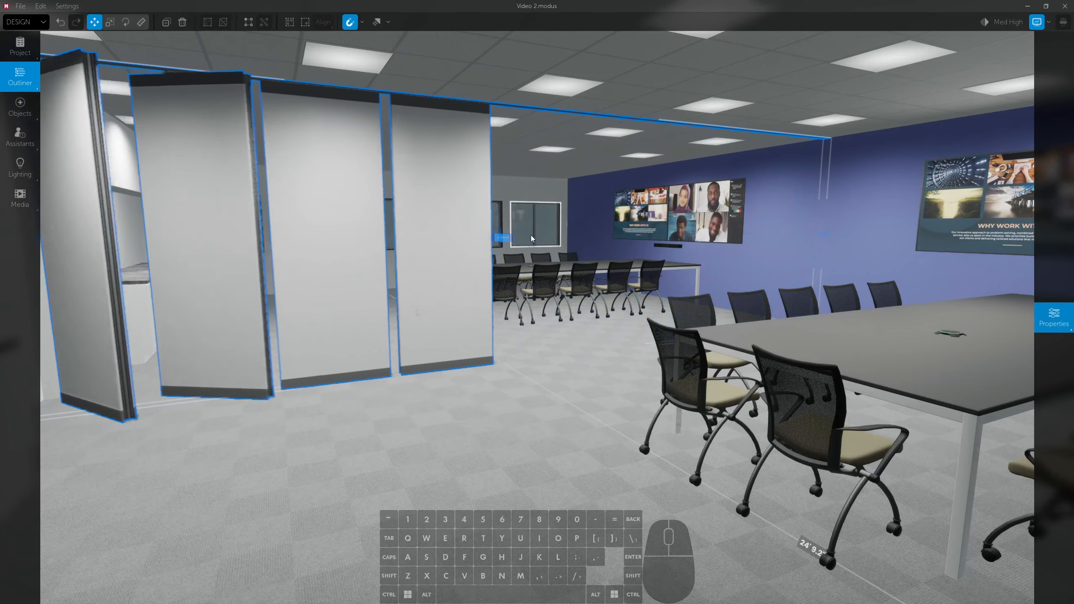
left_click(447, 461)
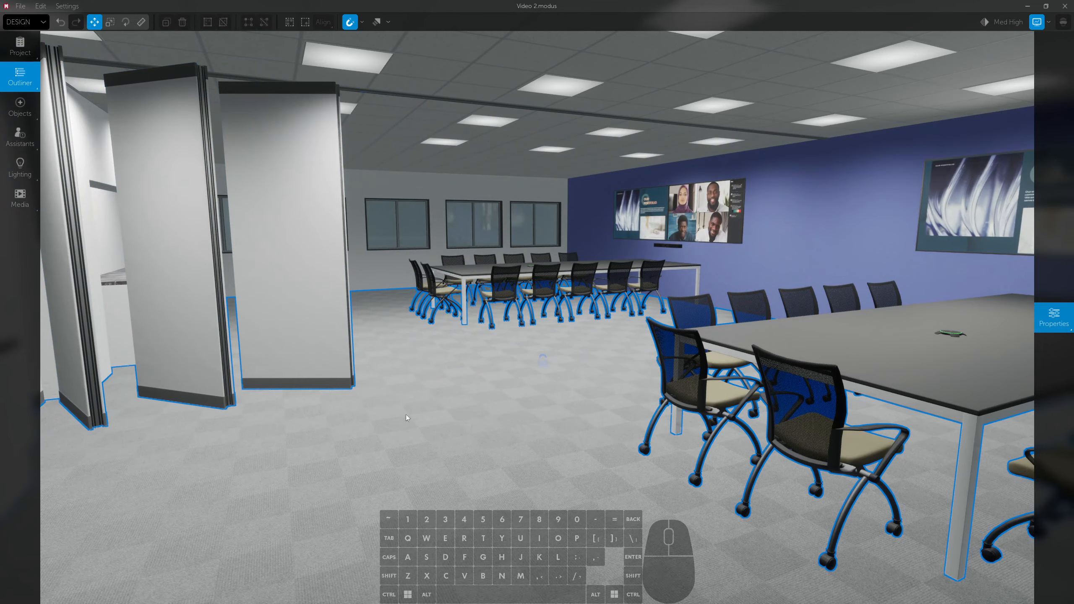
left_click(334, 365)
- Move the ceiling light array toward the wall with the framed windows, 3' away from it
right_click_drag(426, 395, 713, 368)
key("w")
key("a")
key("d")
key("space")
key("a")
right_click_drag(537, 302, 733, 176)
key("a")
left_click_drag(752, 182, 258, 219)
- Nudge the ceiling light array to line its fixtures up with the ceiling grid
right_click_drag(257, 215, 329, 143)
key("a")
key("w")
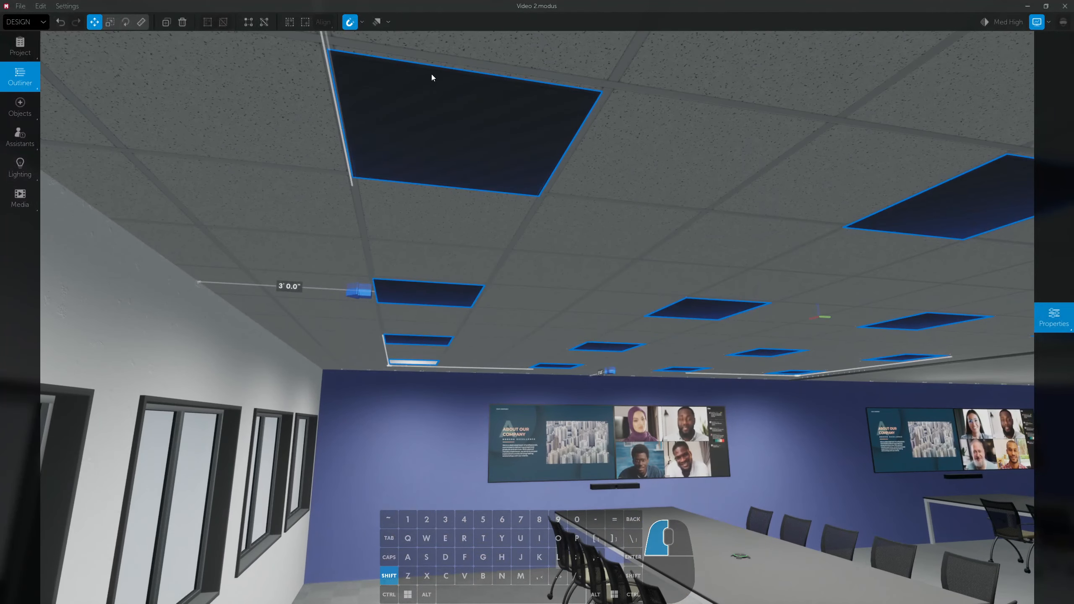
left_click_drag(432, 75, 432, 69, "shift")
right_click_drag(431, 69, 567, 143)
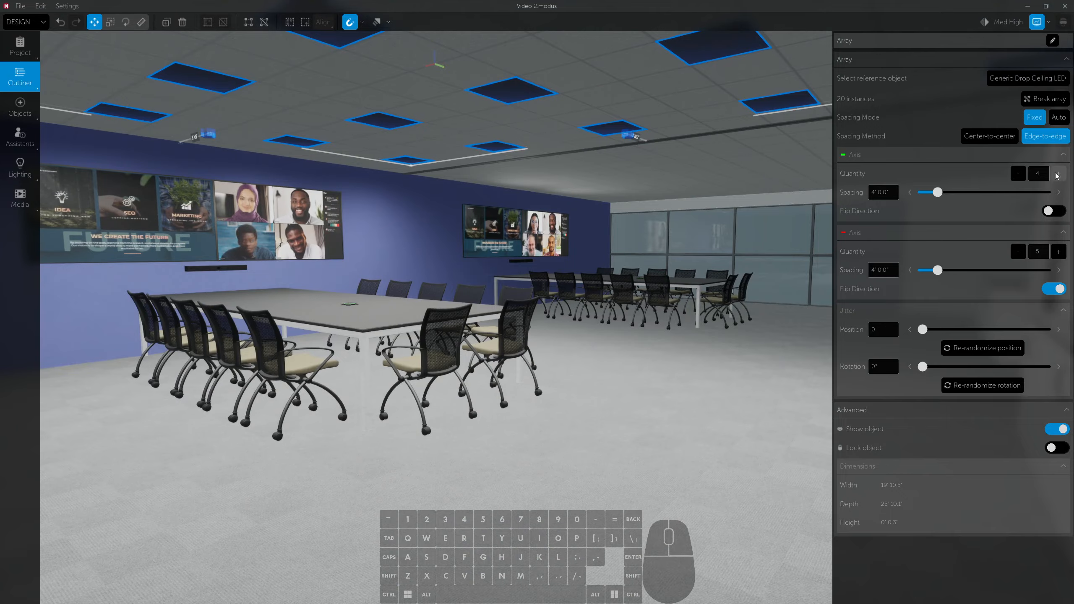
- Raise the ceiling light array's quantity along the green axis to 8 so the fixtures extend toward the glass wall
left_click(1057, 175)
left_click(1058, 176)
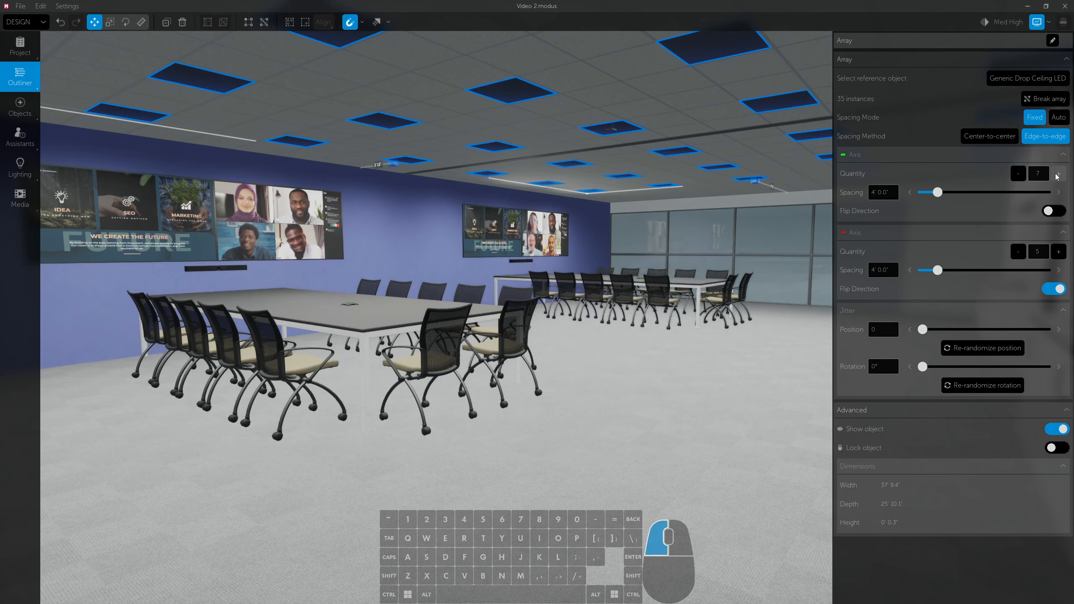
key("w")
right_click_drag(537, 302, 466, 302)
key("d")
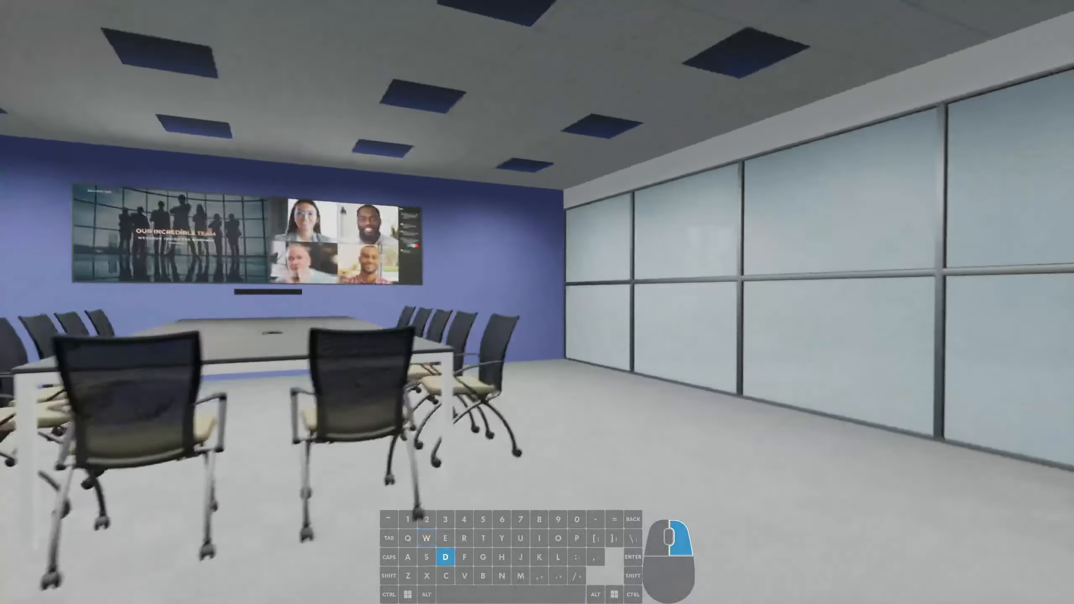
right_click_drag(745, 212, 592, 50)
key("d")
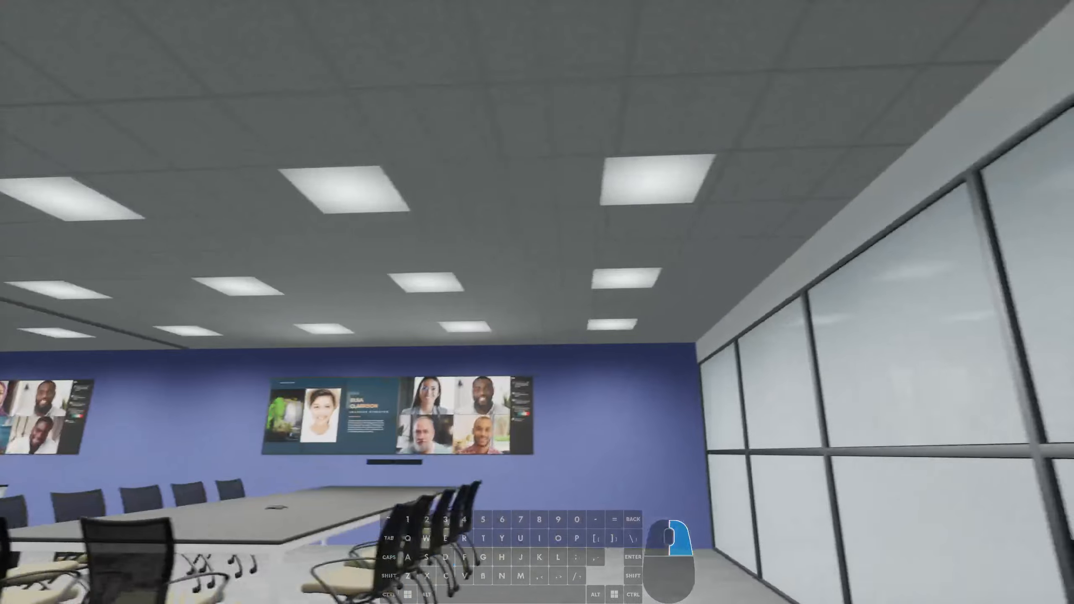
left_click(639, 204)
mouse_move(1071, 329)
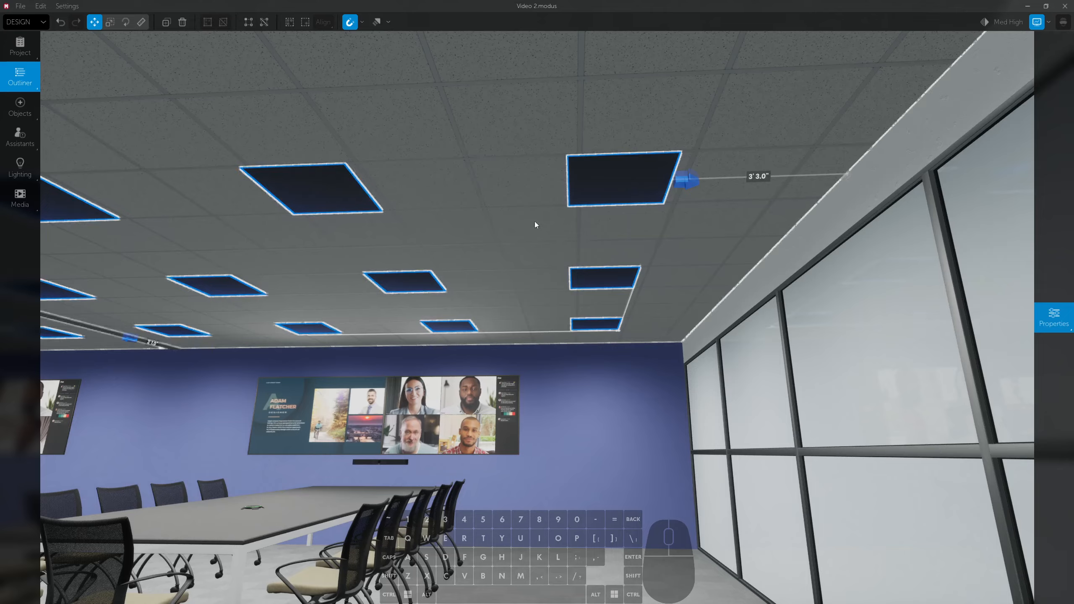
- Switch the light array's spacing method to center-to-center and set its green-axis spacing to 4'
key("a")
right_click_drag(534, 221, 640, 153)
key("a")
key("w")
key("a")
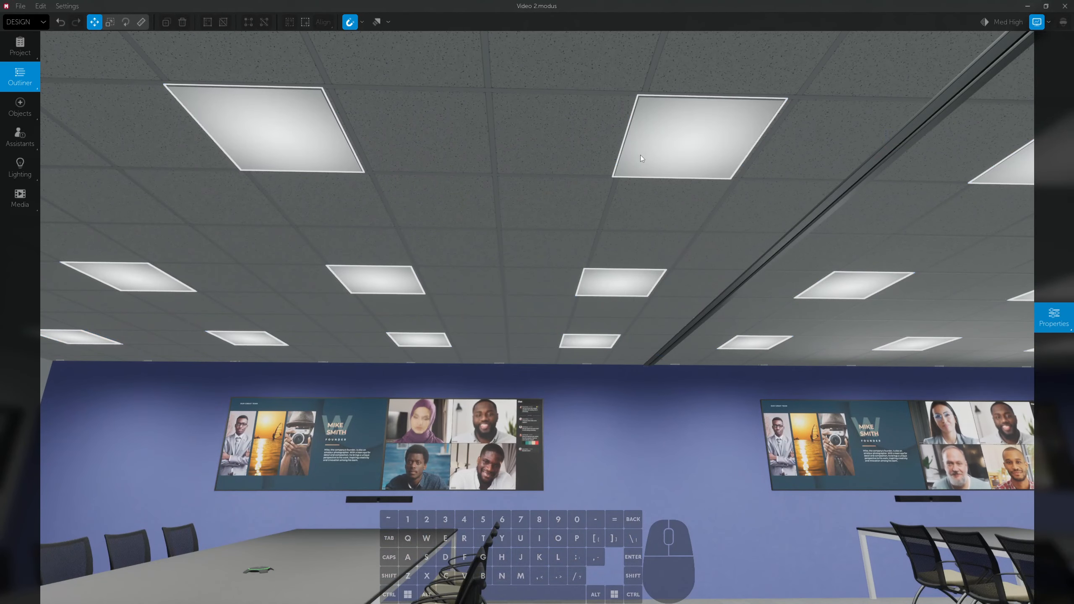
left_click(640, 154)
left_click(1055, 318)
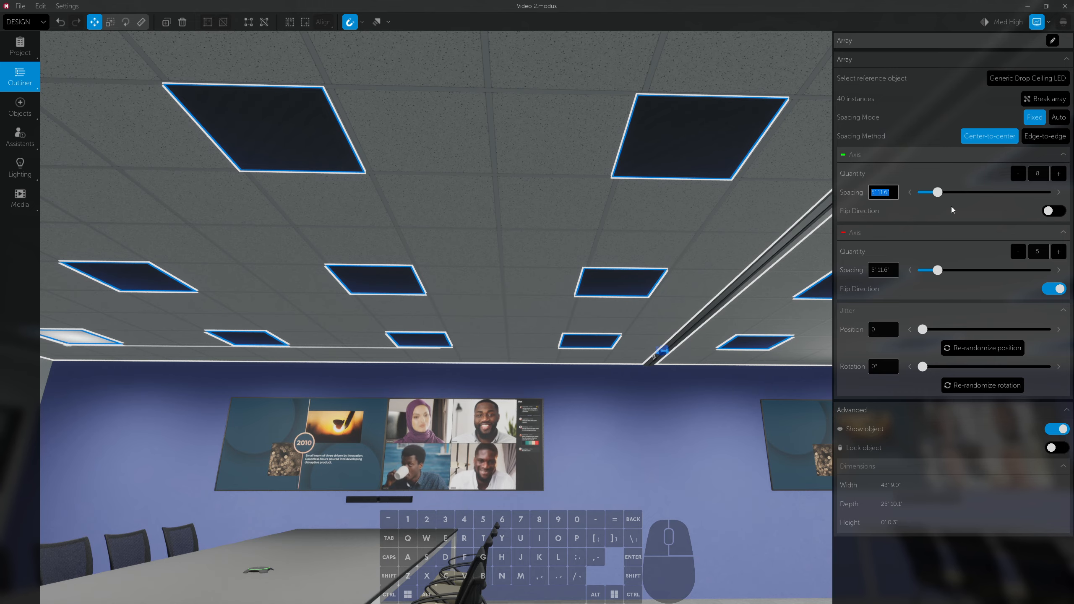
type("4'")
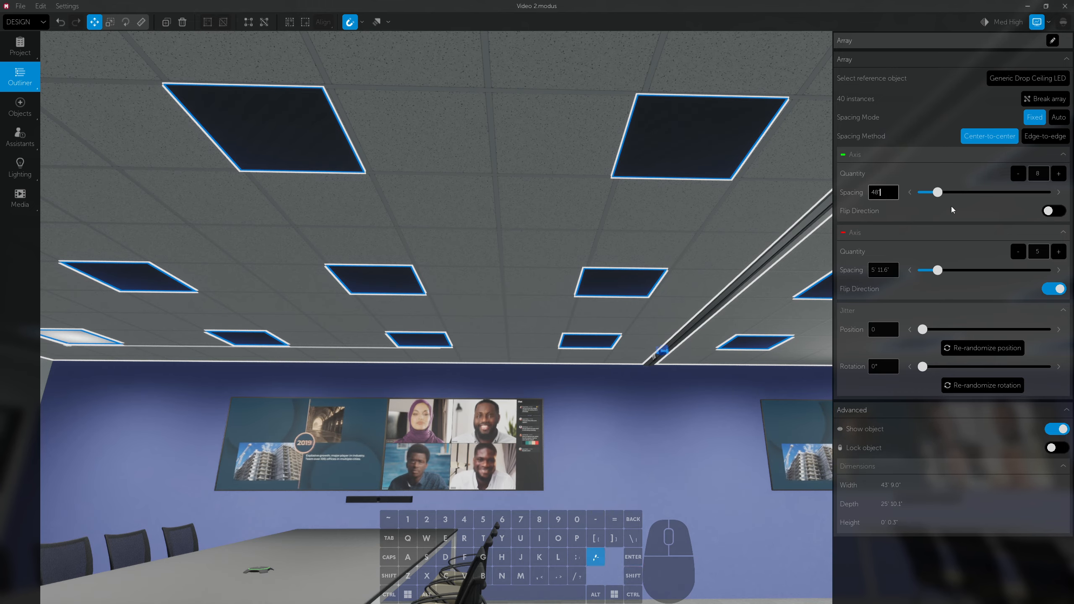
key("Return")
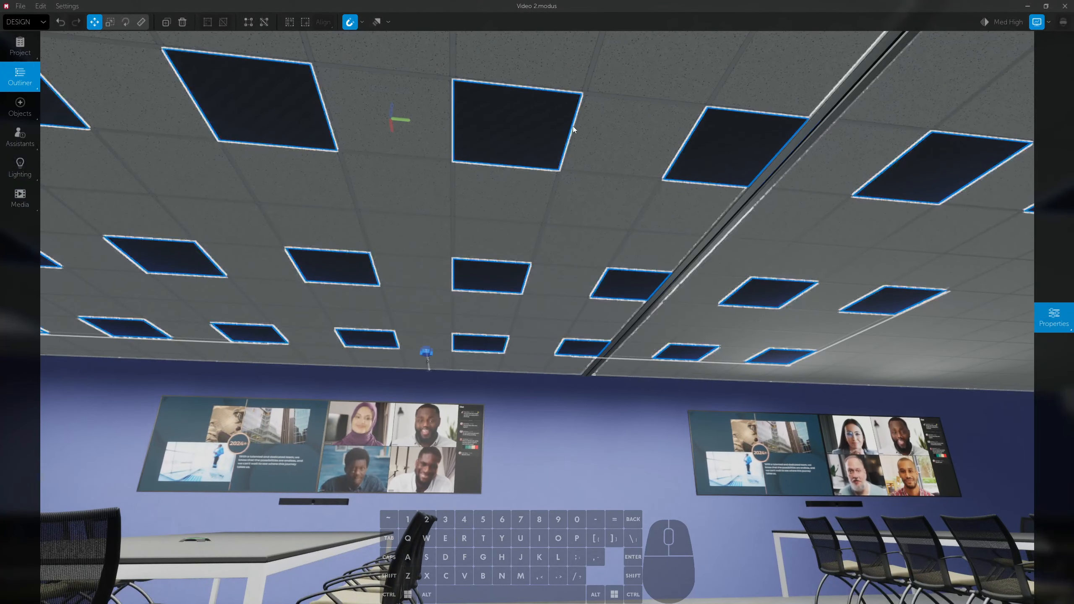
- Raise the light array's green-axis quantity to 12 to extend the rows across the room to the glass wall
key("a")
mouse_move(560, 154)
right_mouse_down()
mouse_move(526, 154)
mouse_move(638, 178)
mouse_move(601, 161)
mouse_move(558, 169)
right_mouse_up()
key("d")
key("w")
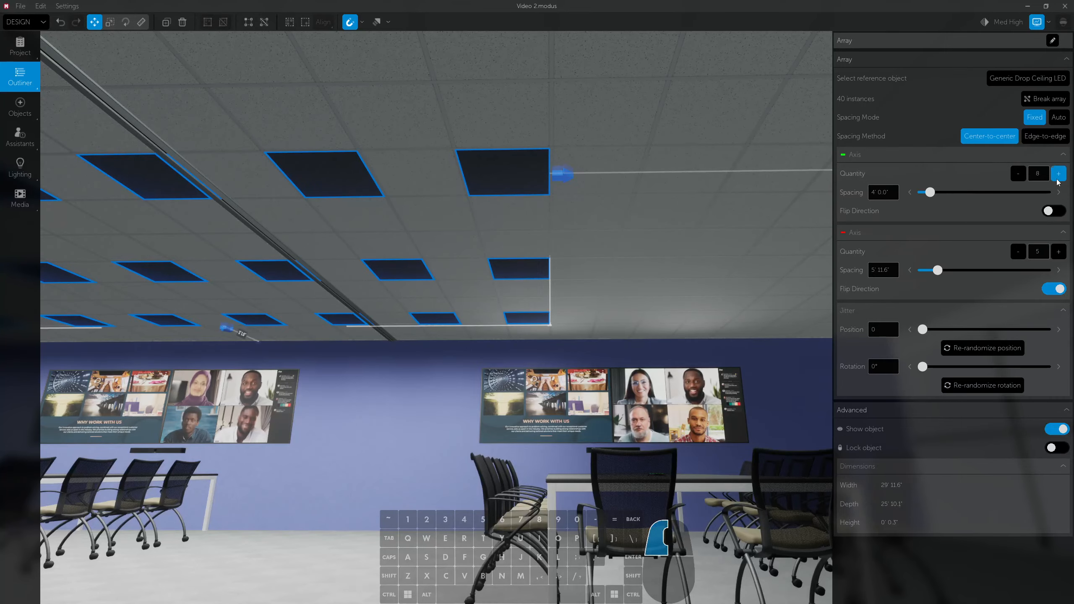
left_click(1057, 179)
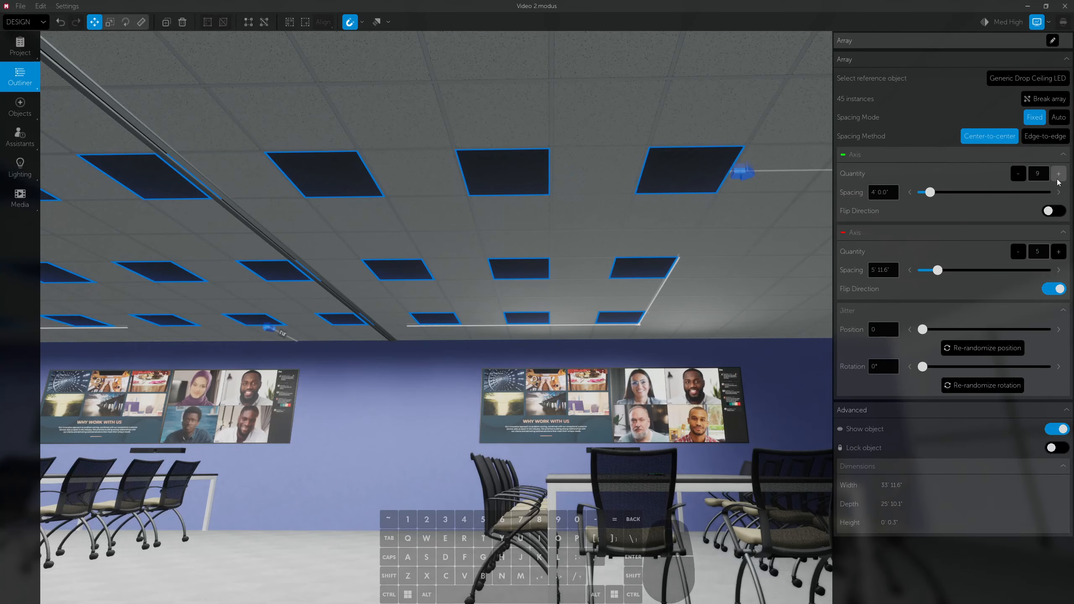
left_click(1057, 180)
left_click(1057, 179)
key("d")
right_click_drag(783, 197, 842, 197)
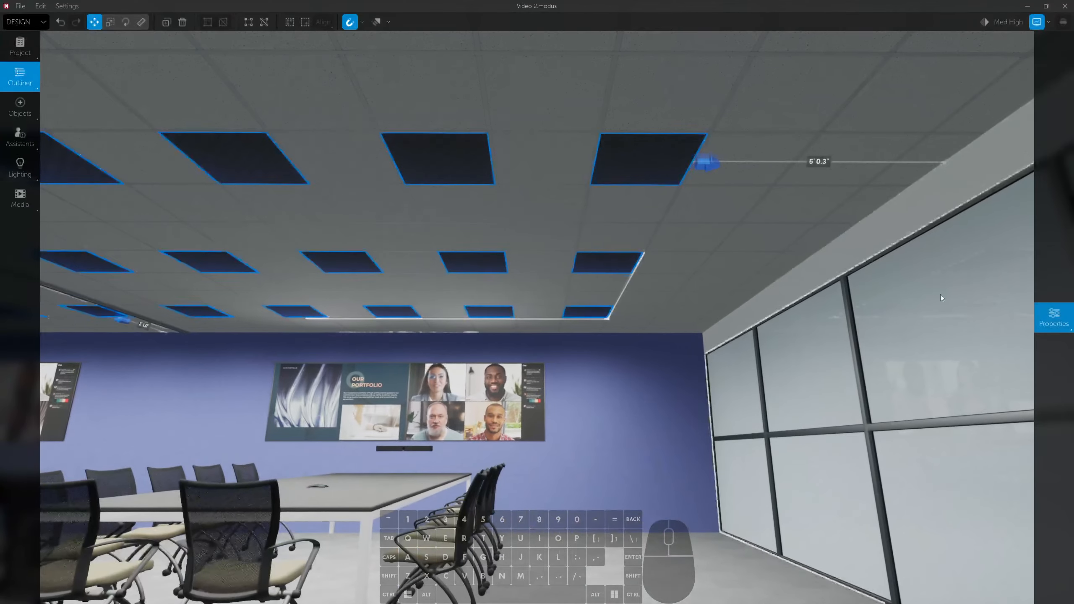
left_click(1054, 316)
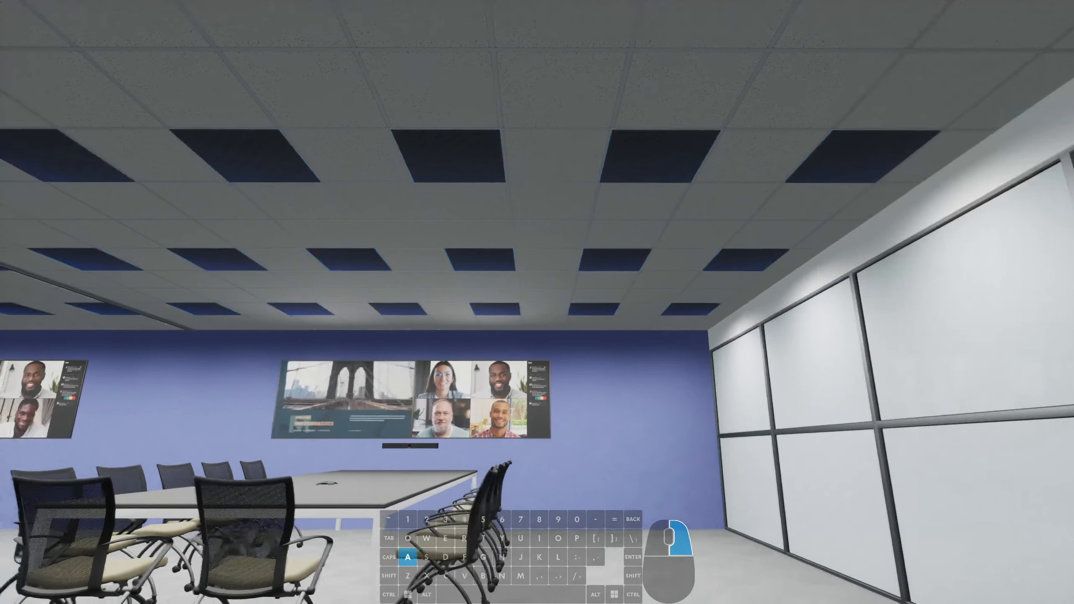
- Examine the ceiling light layout from both halves of the room, checking it against the wall track, glass wall and cabinets
key("w")
key("a")
mouse_move(537, 302)
right_mouse_down()
mouse_move(401, 302)
mouse_move(529, 302)
right_mouse_up()
key("a")
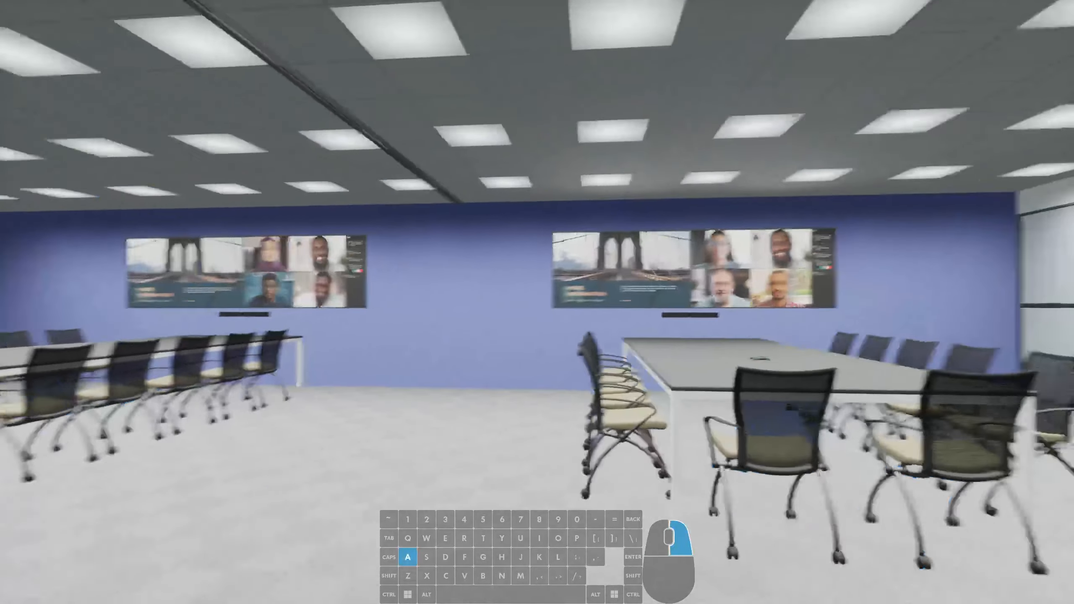
right_click_drag(537, 302, 660, 302)
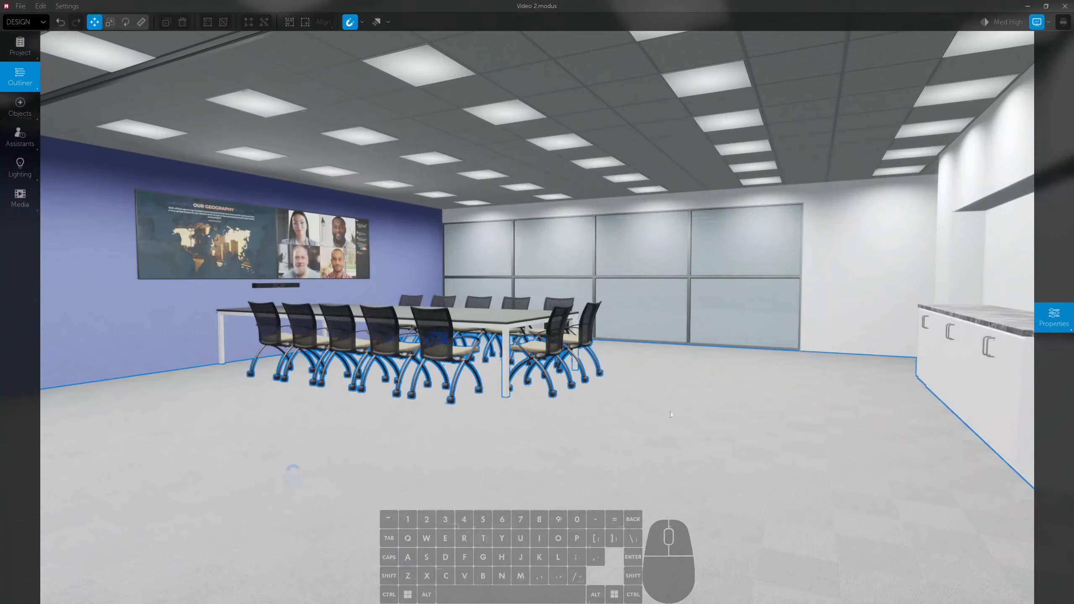
left_click(1040, 323)
key("w")
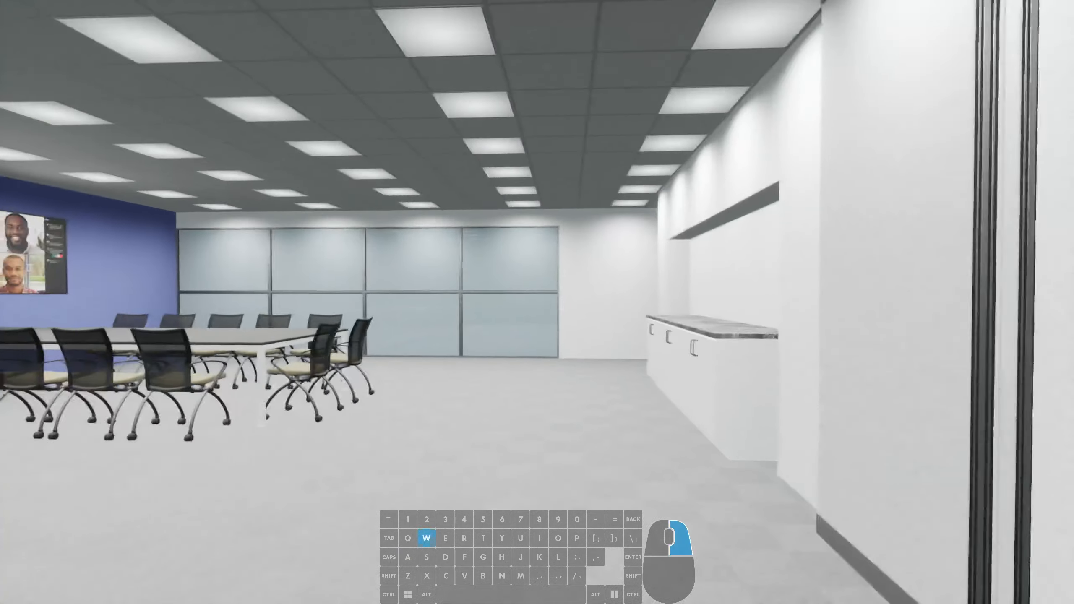
mouse_move(537, 302)
right_mouse_down()
mouse_move(517, 302)
mouse_move(601, 302)
mouse_move(550, 302)
right_mouse_up()
key("d")
key("s")
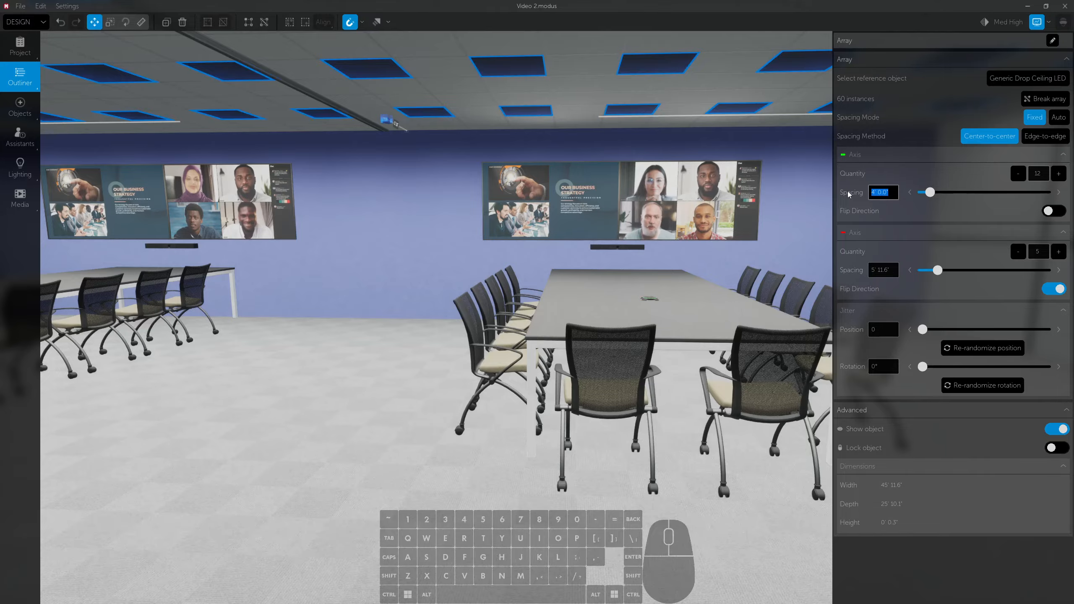
- Set the light array's green-axis spacing to 5' and lower that axis's quantity so the rows stop short of the glass wall
key("Return")
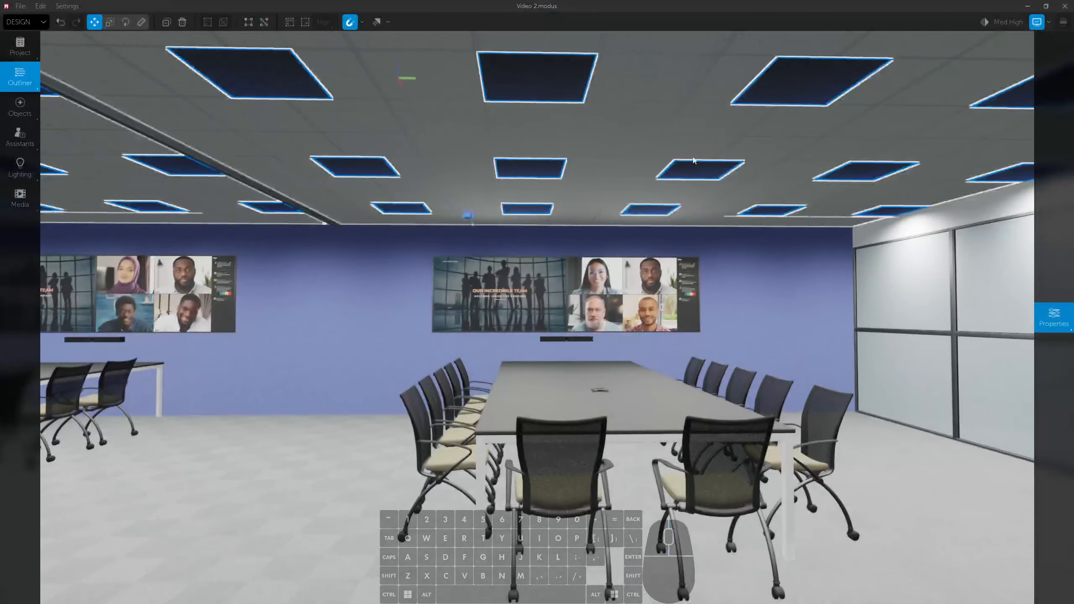
left_click(1024, 177)
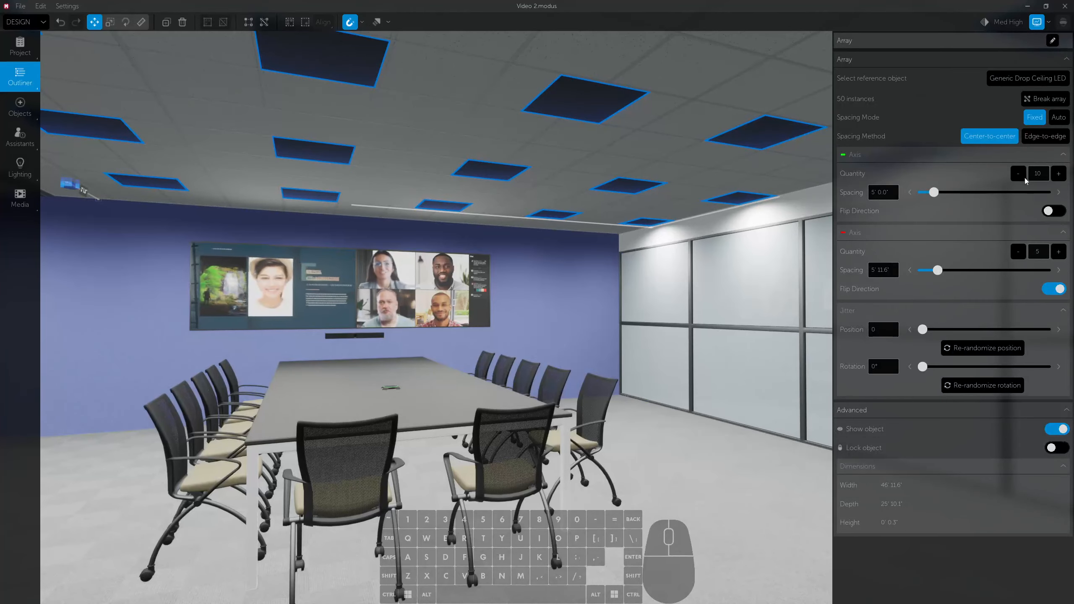
left_click(1018, 174)
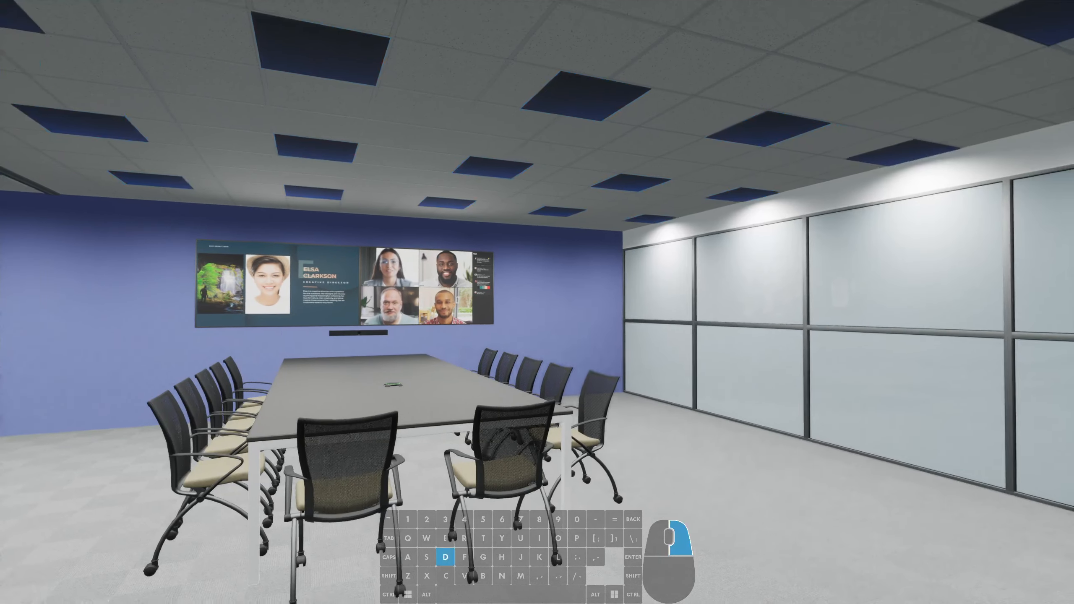
key("w")
key("a")
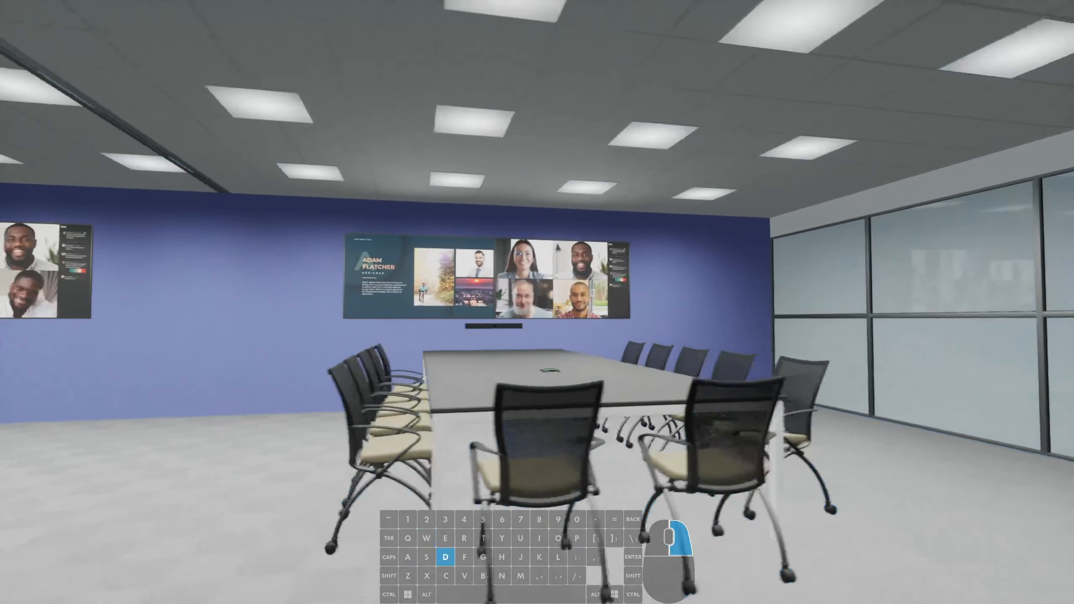
- Shift the ceiling light array toward the glass wall so its rows sit on both sides of the operable wall track
right_click_drag(803, 338, 682, 258)
key("s")
key("a")
key("w")
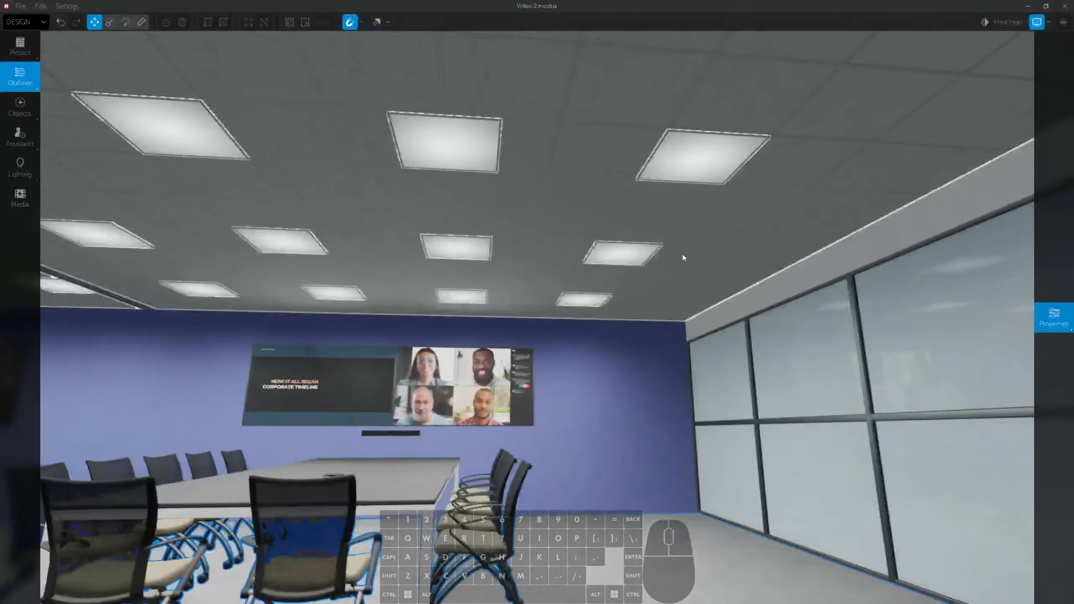
left_click(728, 163)
left_click_drag(761, 166, 849, 199)
right_click_drag(849, 199, 754, 441)
key("w")
key("a")
key("s")
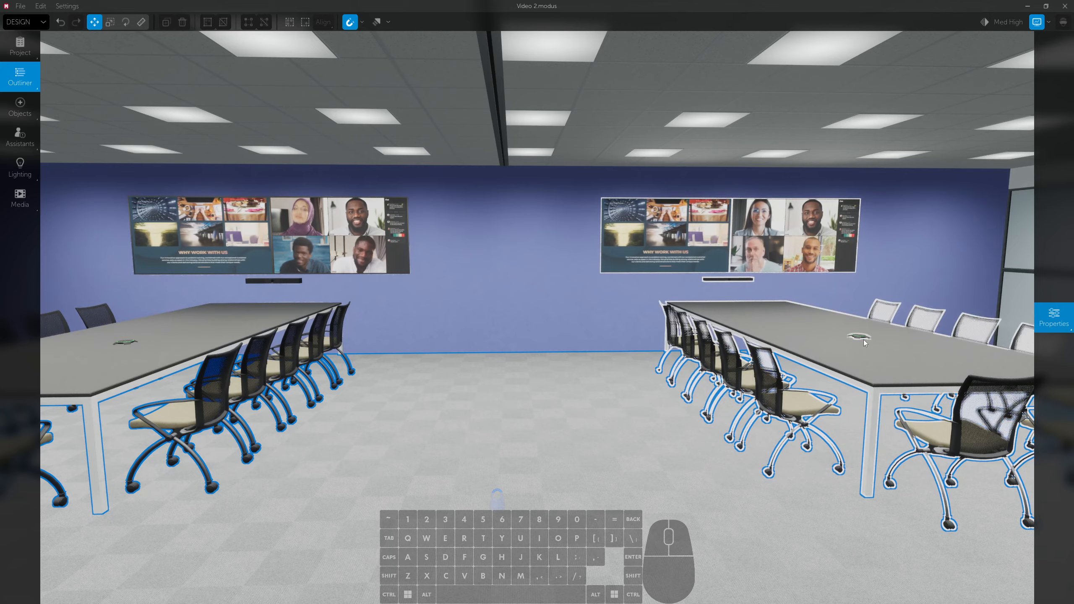
- Ungroup the furniture and display group in the half of the room beside the glass wall
left_click(807, 336)
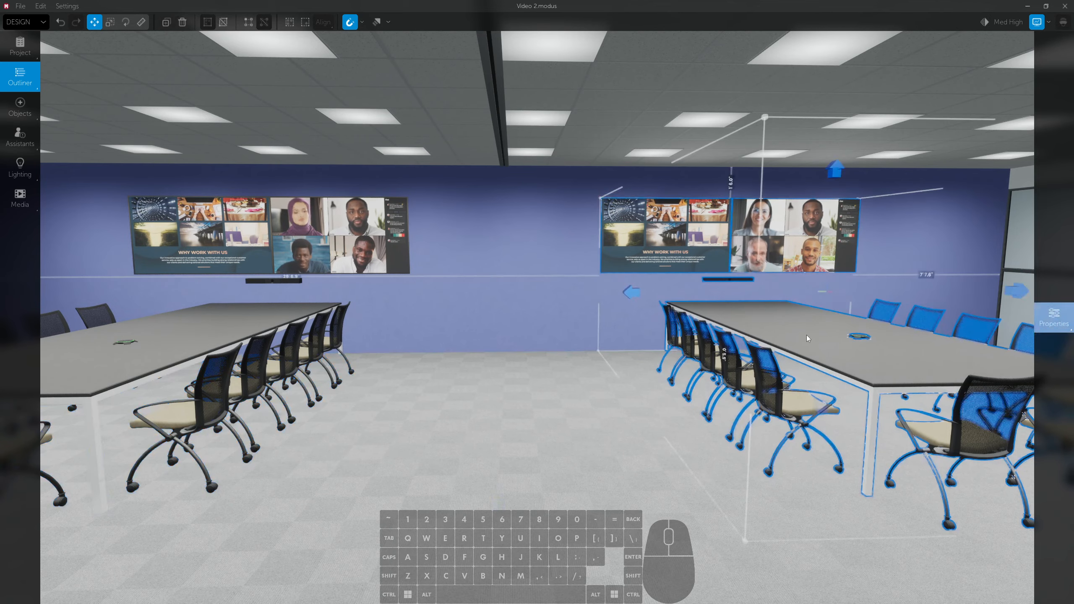
right_click_drag(766, 330, 795, 326)
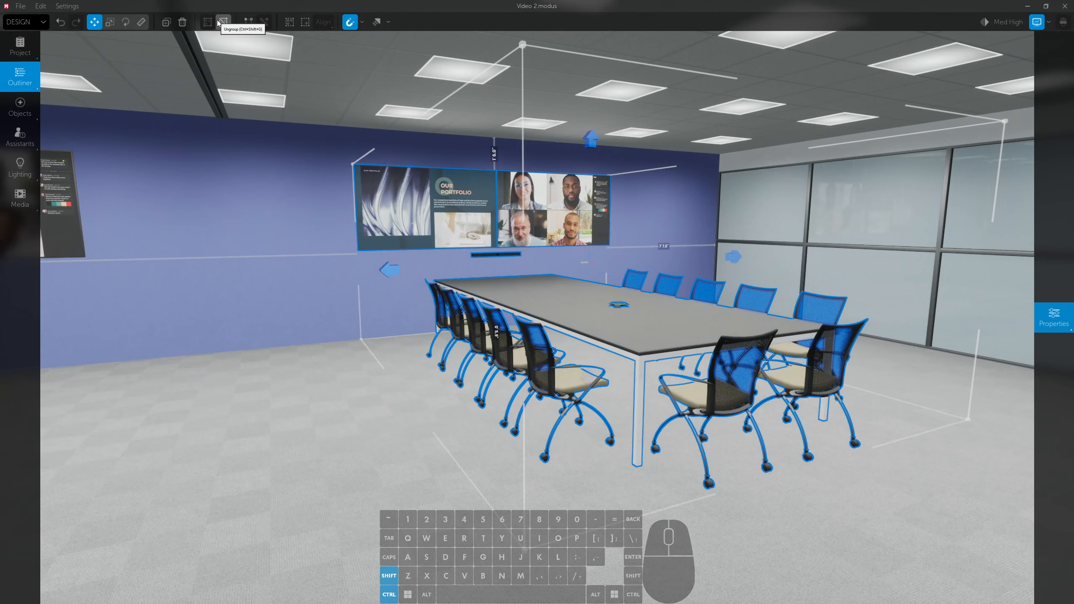
key("ctrl+shift+g")
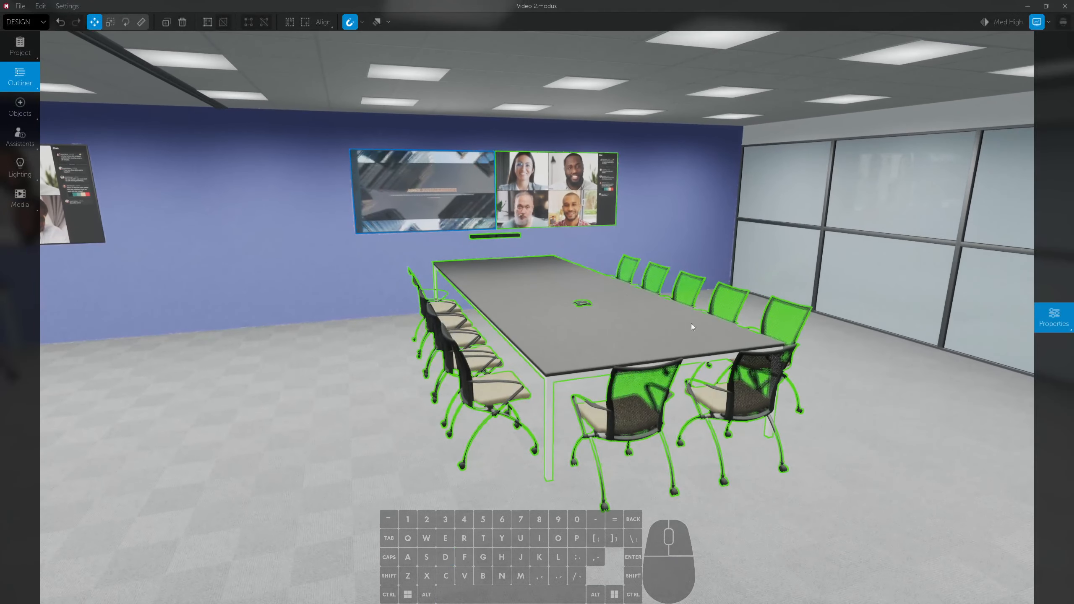
- Group the conference table beside the glass wall with all its surrounding chairs, and hide that group
left_click(669, 322)
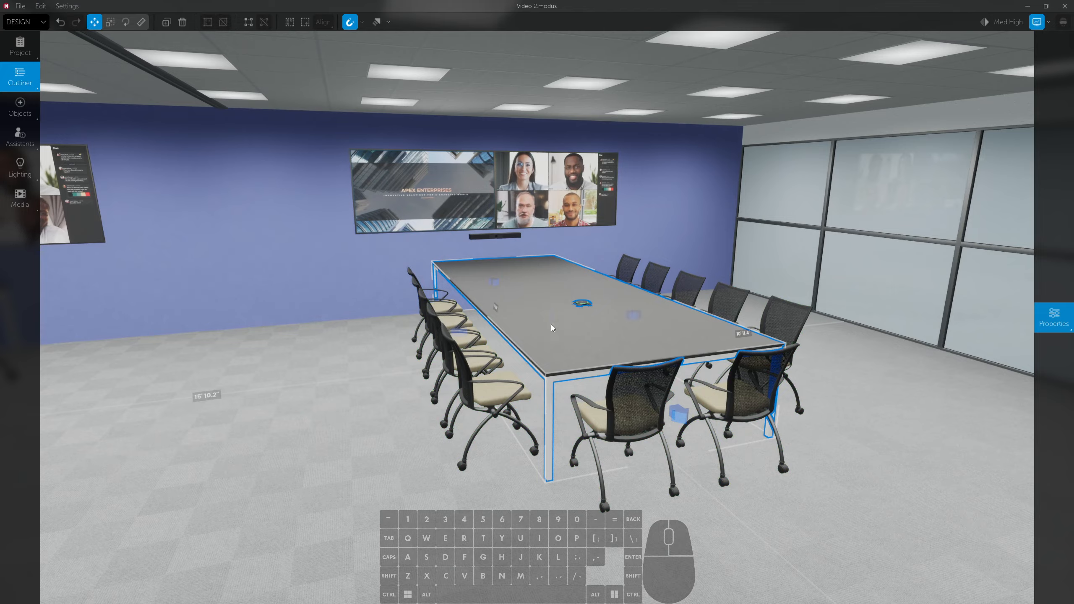
left_click(631, 268, "ctrl")
left_click(667, 289, "ctrl")
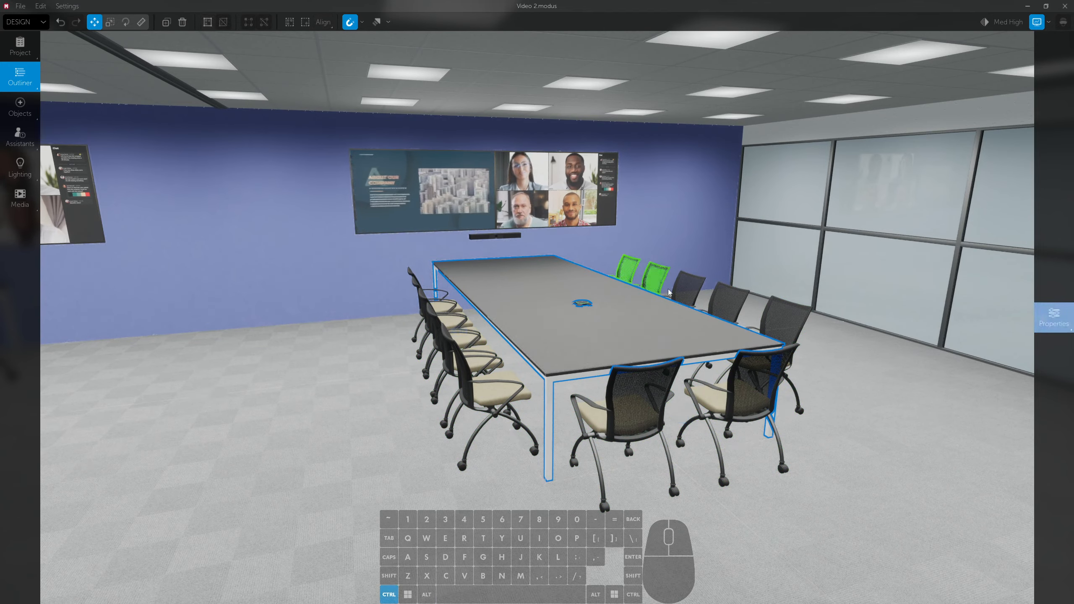
left_click(721, 308, "ctrl")
left_click(782, 316, "ctrl")
left_click(728, 409, "ctrl")
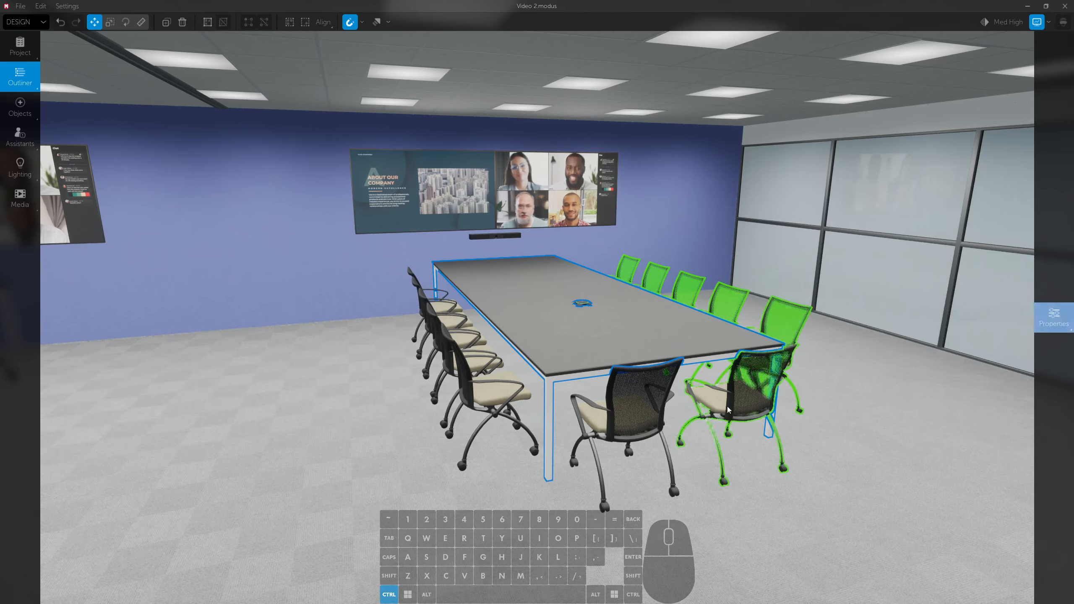
left_click(442, 343, "ctrl")
left_click(425, 324, "ctrl")
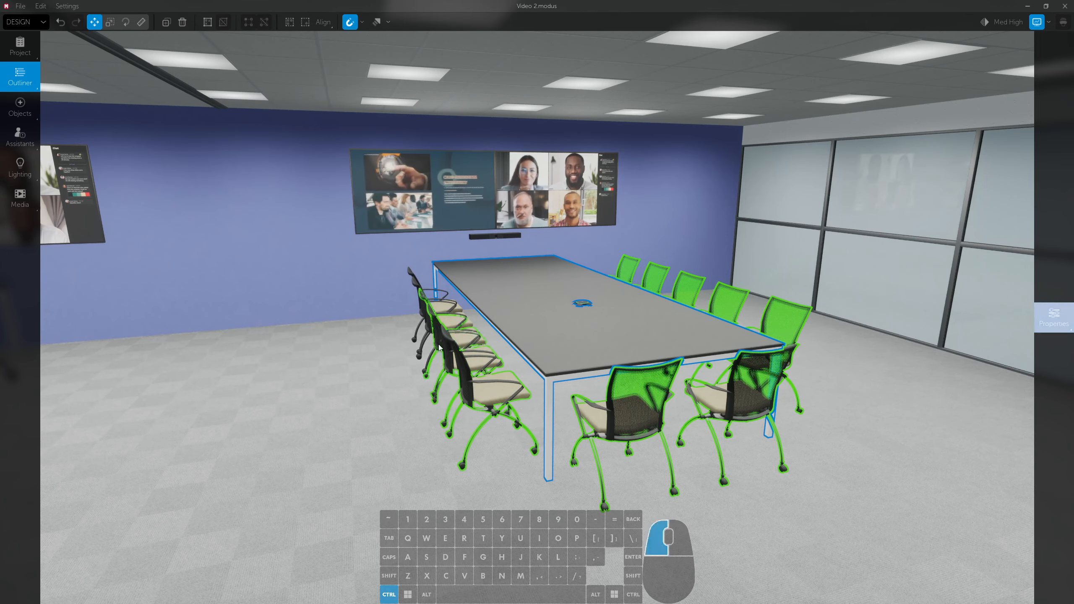
left_click(417, 337, "ctrl")
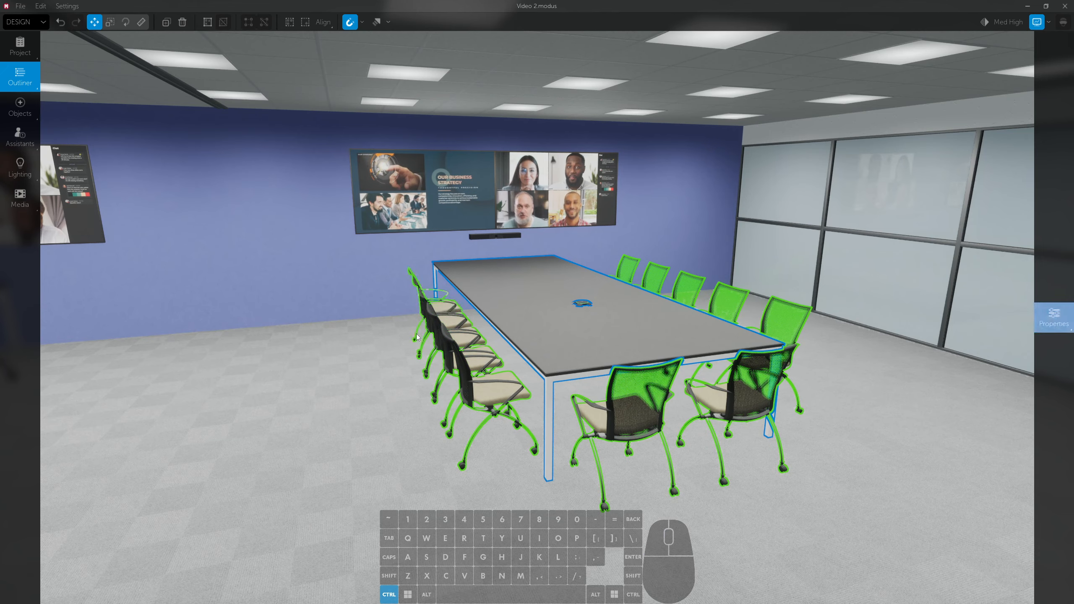
left_click(543, 321, "ctrl")
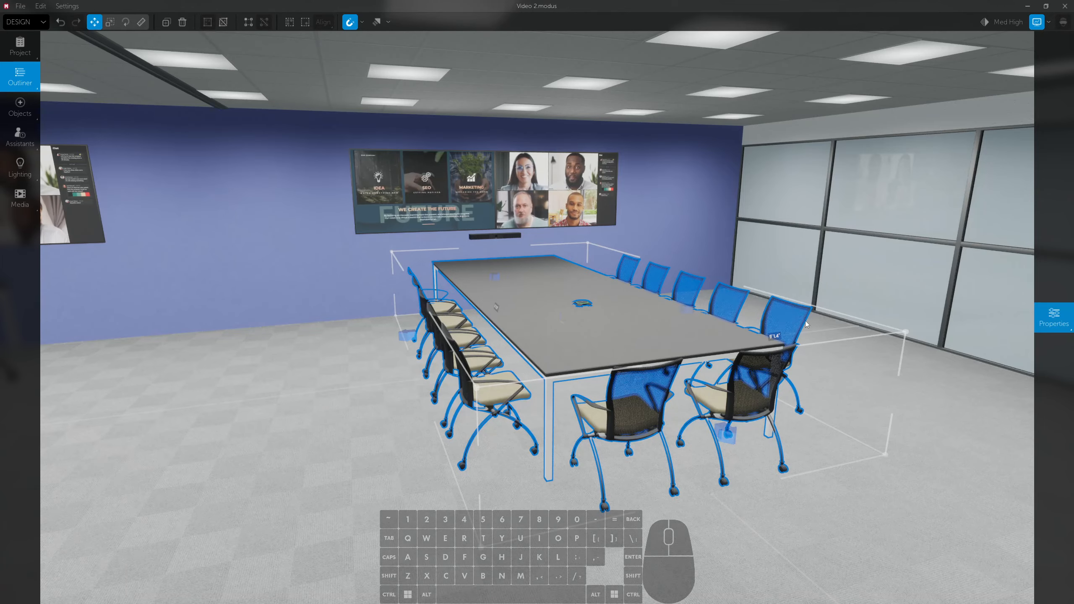
left_click(1040, 312)
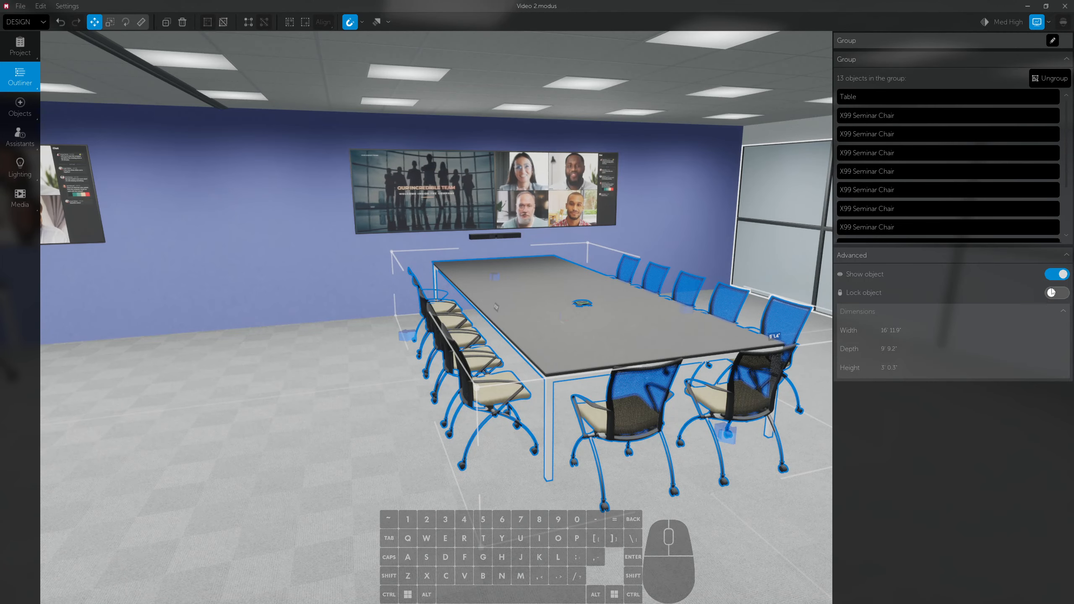
left_click(1057, 274)
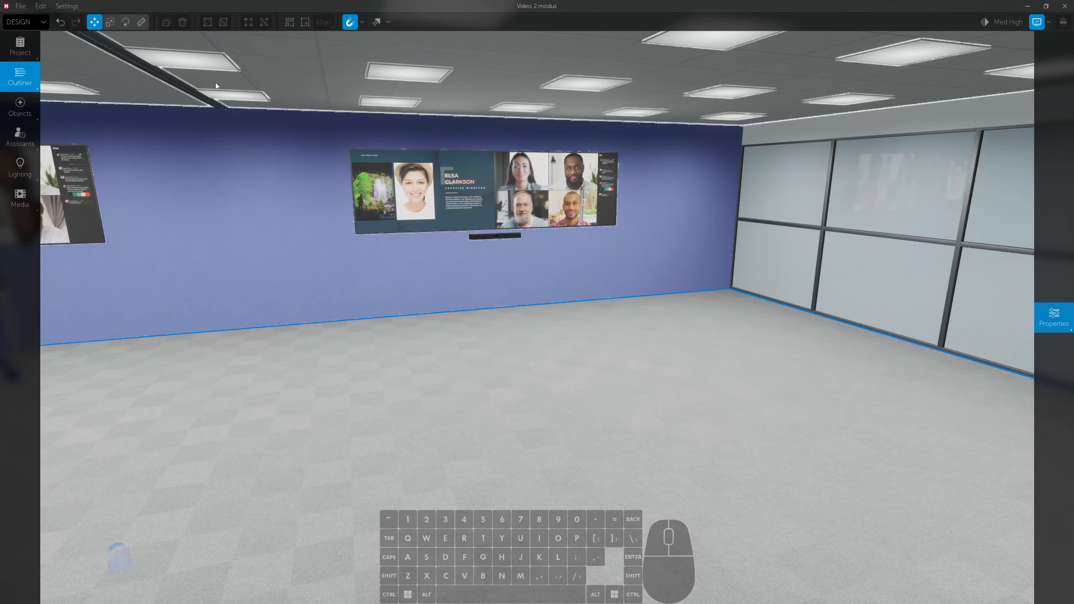
- Find the generic Table in the object library and place one on the empty floor of the half beside the glass wall
left_click(18, 98)
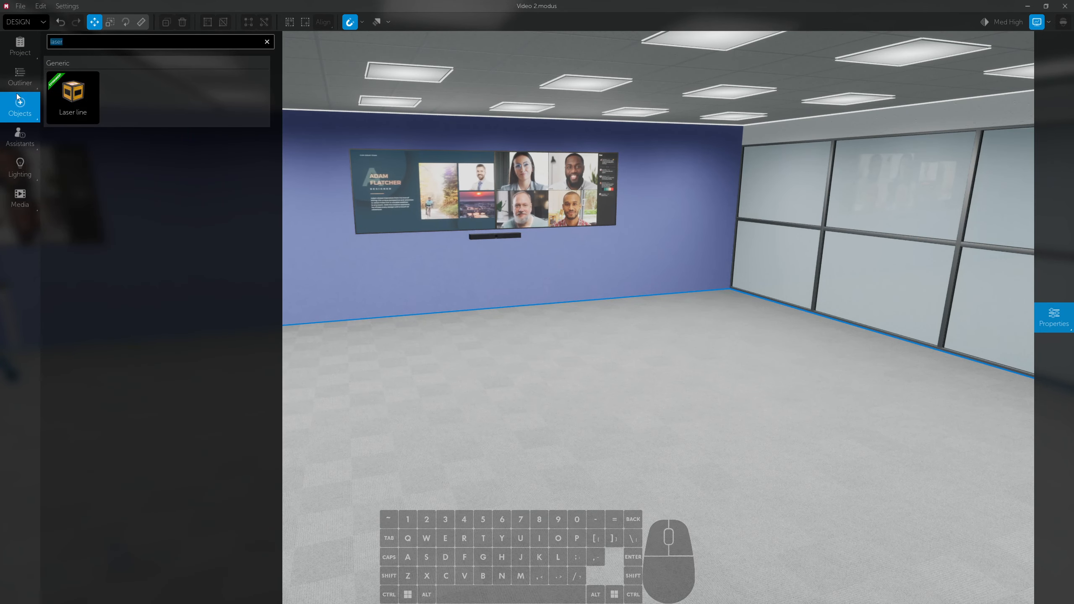
type("table")
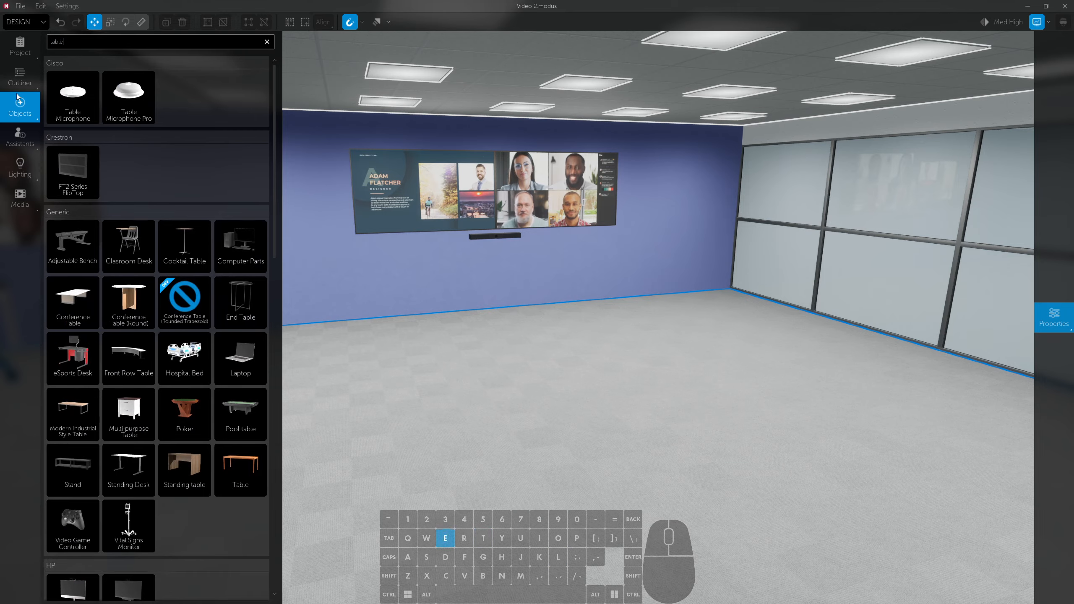
left_click_drag(240, 470, 488, 394)
- Set the new table's top material to Black powder coated and its frame material to White painted metal
left_click(1053, 318)
left_click(988, 135)
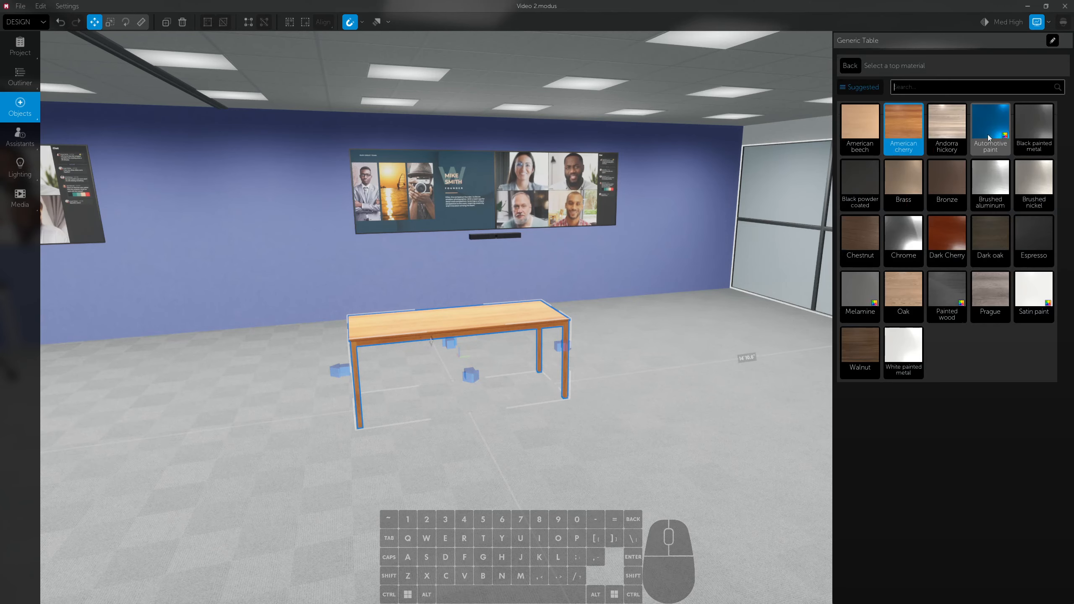
left_click(859, 206)
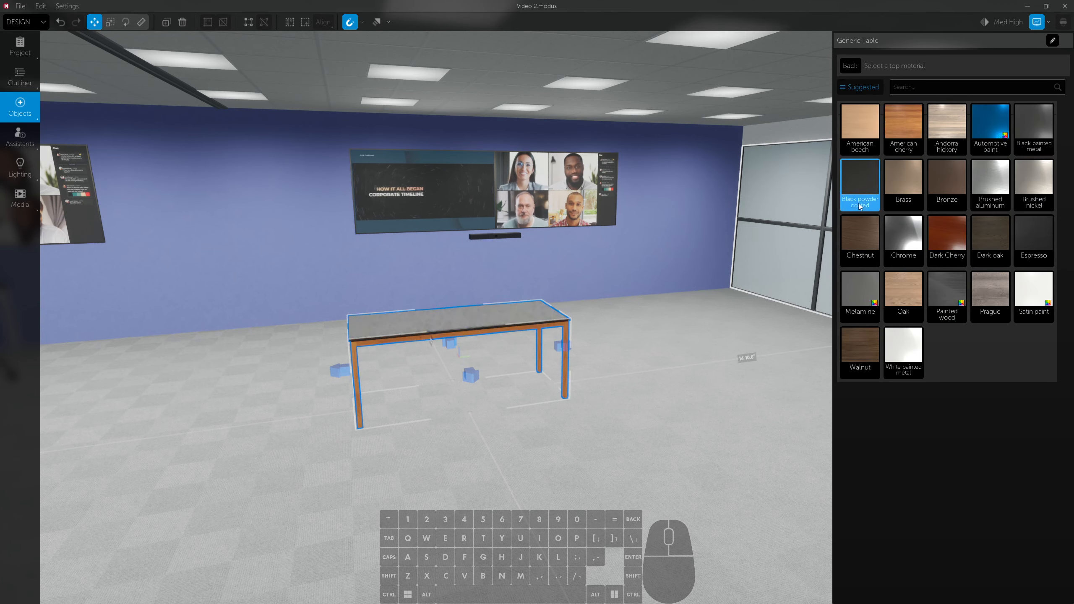
left_click(850, 65)
left_click(940, 153)
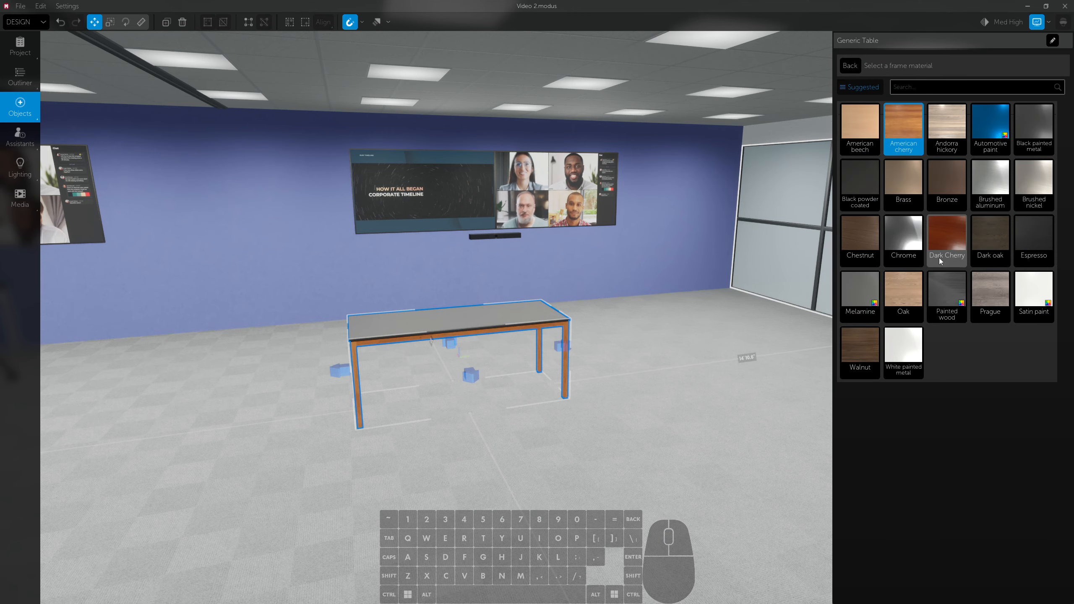
left_click(903, 347)
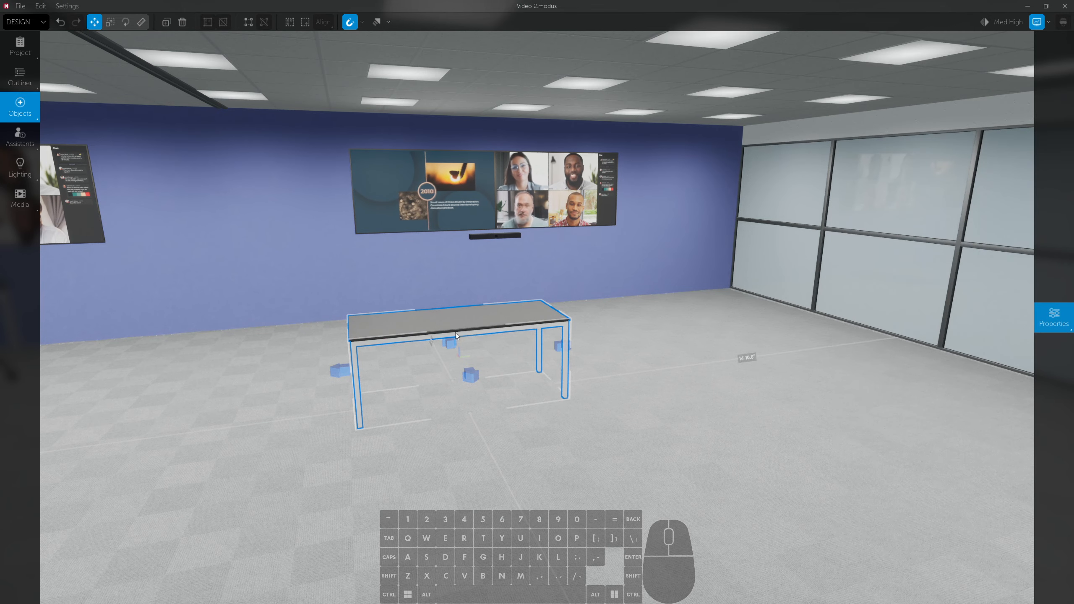
- Enable casters on the new table
right_click_drag(455, 333, 690, 351)
key("d")
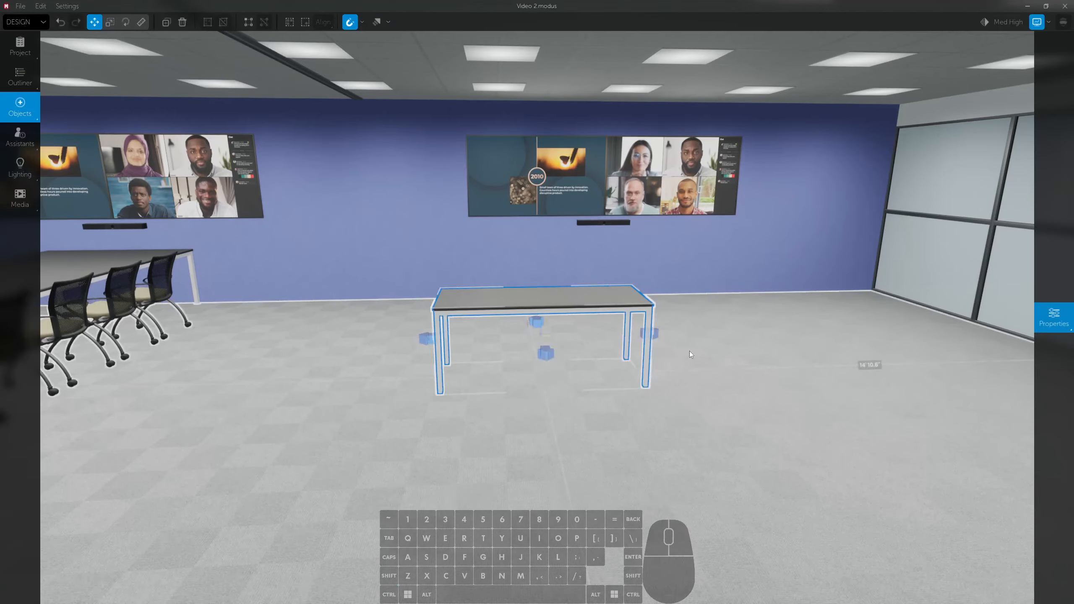
left_click(1055, 318)
left_click(852, 68)
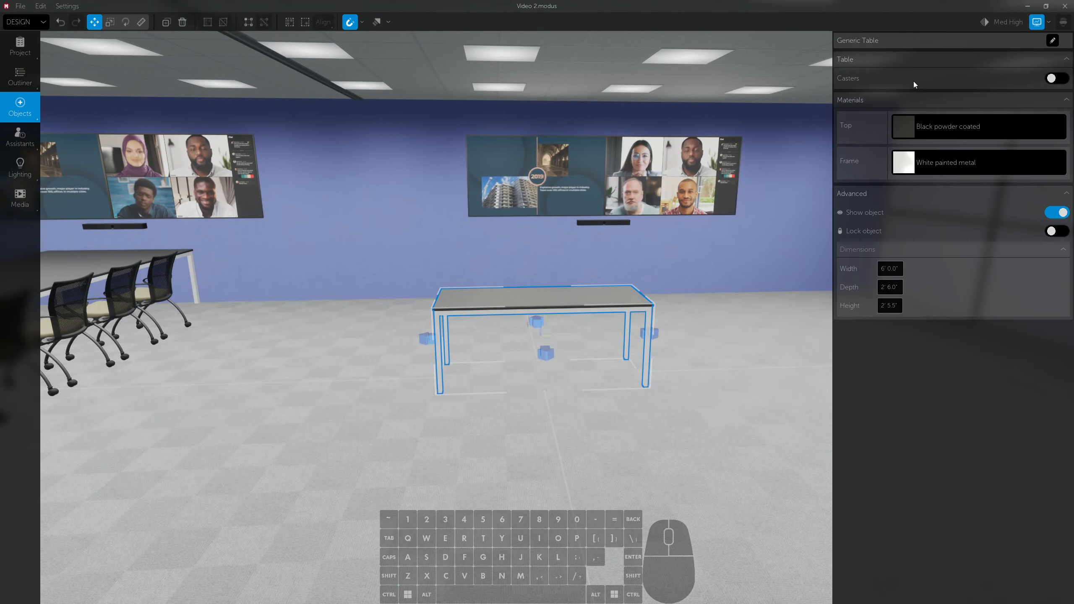
scroll(956, 97, "up", 1)
right_click_drag(694, 237, 676, 252)
left_click_drag(626, 319, 903, 320, "alt")
right_click_drag(903, 319, 806, 307)
left_click_drag(806, 307, 809, 309)
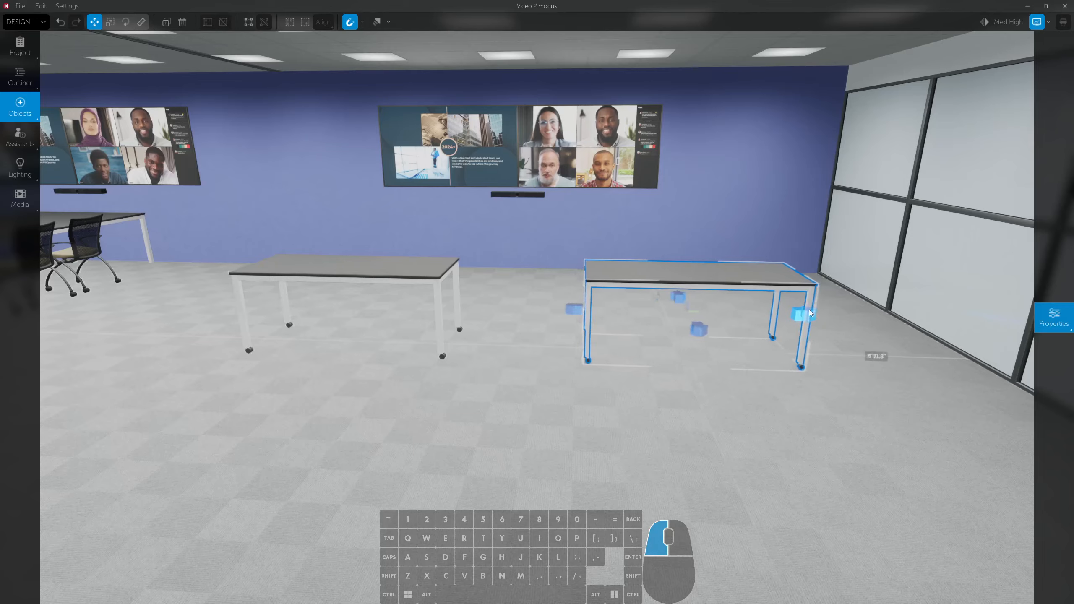
key("Delete")
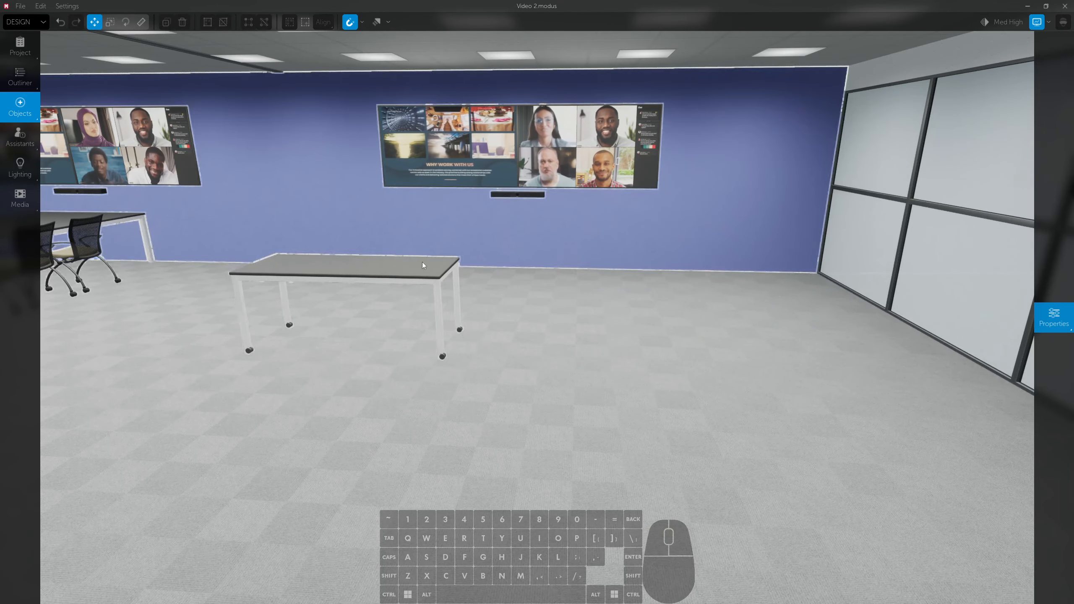
left_click(424, 267)
key("a")
right_click_drag(425, 265, 473, 226)
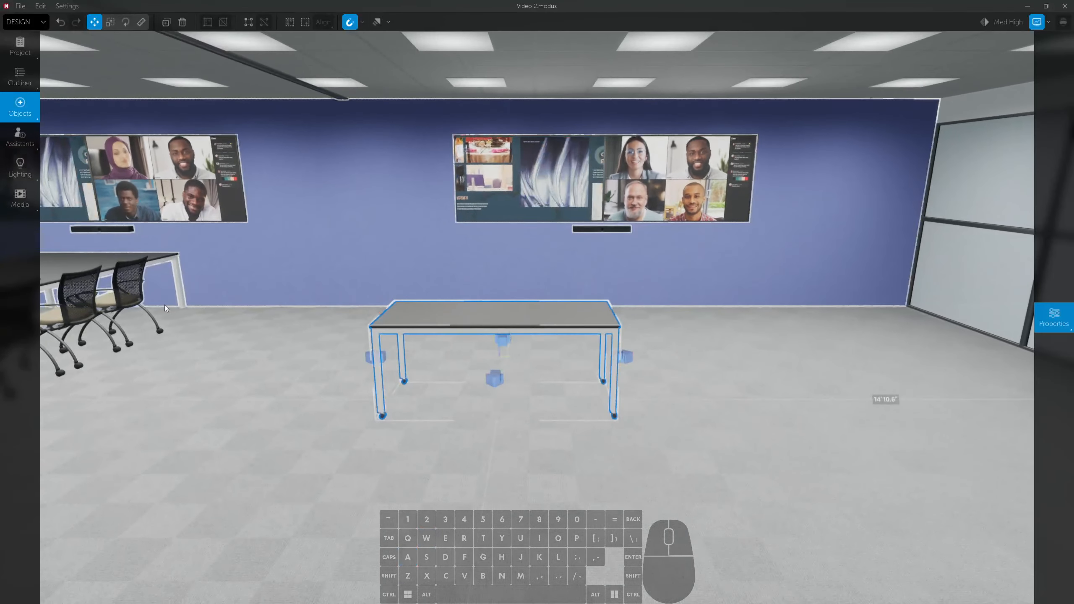
left_click_drag(135, 296, 153, 303, "alt")
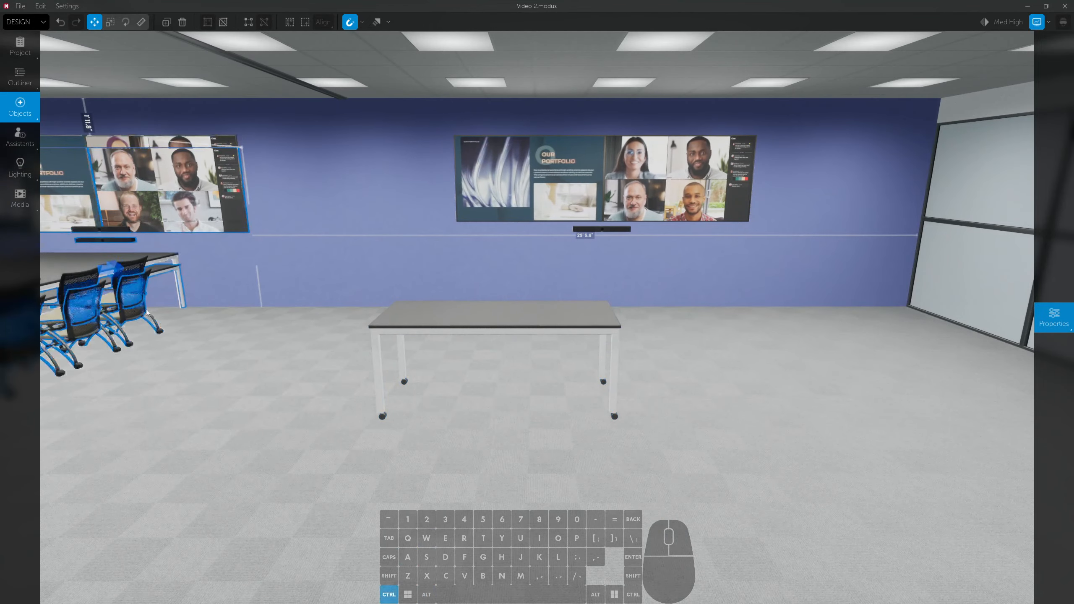
key("ctrl+z")
- Place a Haworth X99 Seminar Chair at the new table and duplicate it beside the first so two chairs face the display
left_click(23, 120)
type("chair")
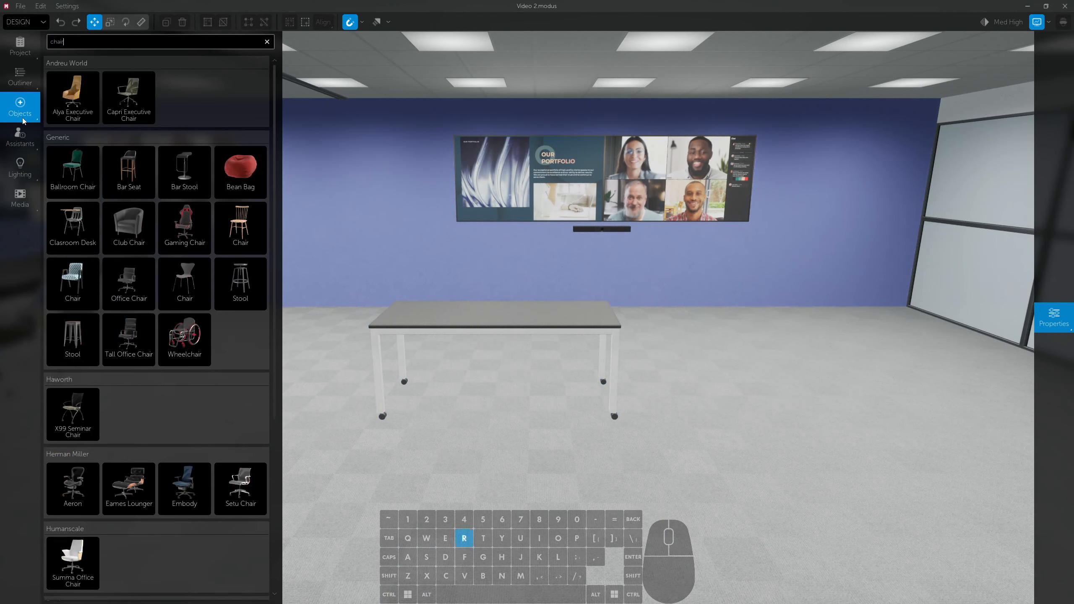
left_click_drag(85, 419, 433, 430)
left_click_drag(486, 376, 593, 376, "alt")
- Combine the table with its two chairs and create an array from them
key("d")
right_click_drag(615, 373, 384, 362)
key("w")
key("space")
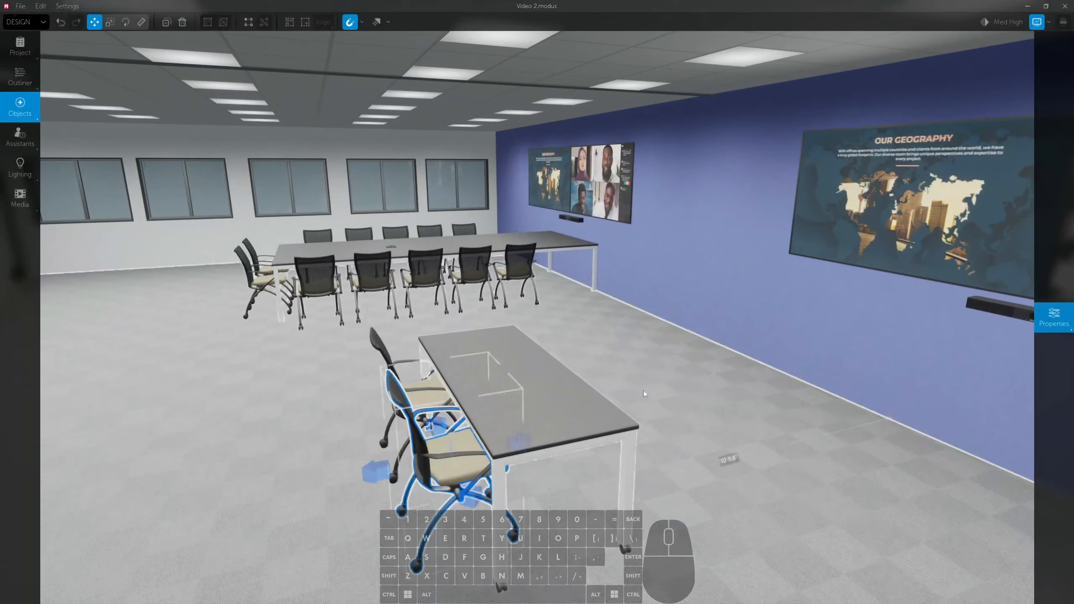
right_click_drag(577, 420, 901, 420)
key("a")
left_click(440, 354)
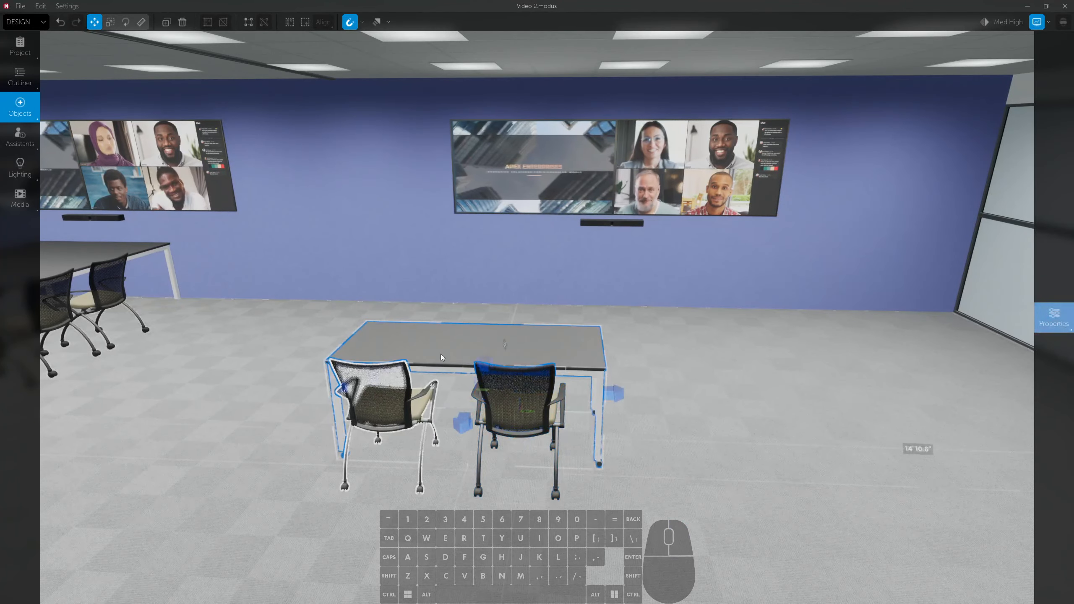
left_click(411, 416, "ctrl")
left_click(544, 419, "ctrl")
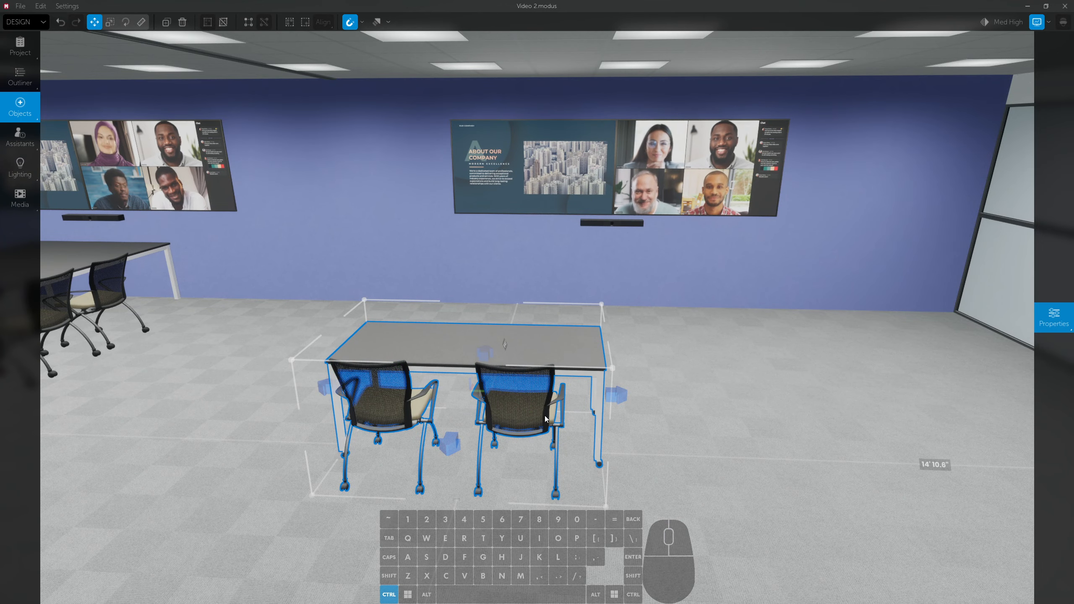
key("ctrl+d")
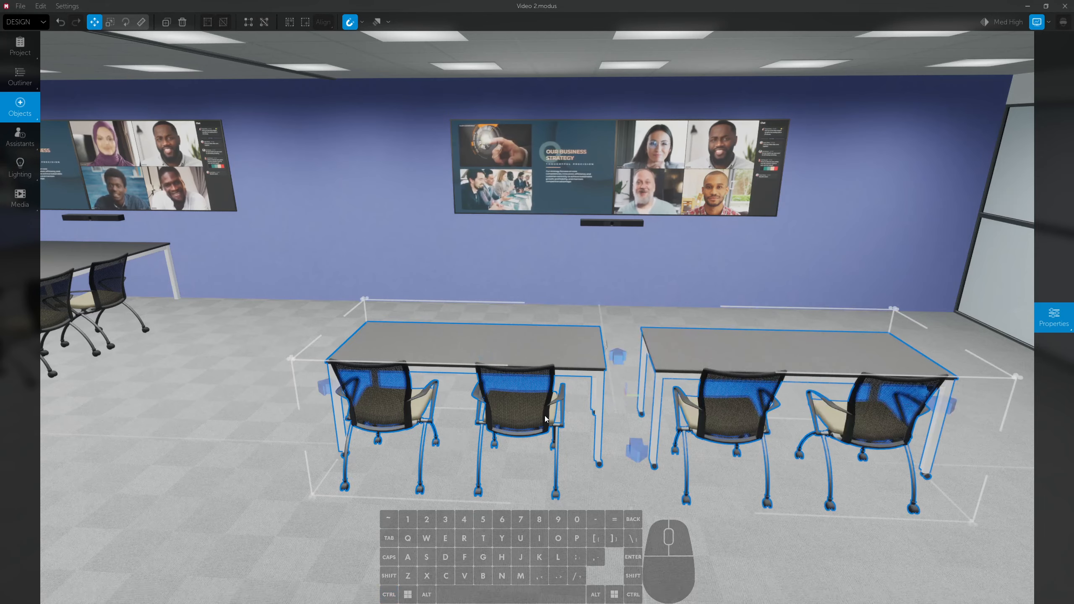
- Set the array's green-axis quantity to 3 and shift the array toward the operable wall track
right_click_drag(545, 417, 545, 418)
key("f")
key("d")
key("shift")
left_click(1045, 313)
left_click(1059, 174)
key("a")
left_click_drag(501, 295, 442, 295)
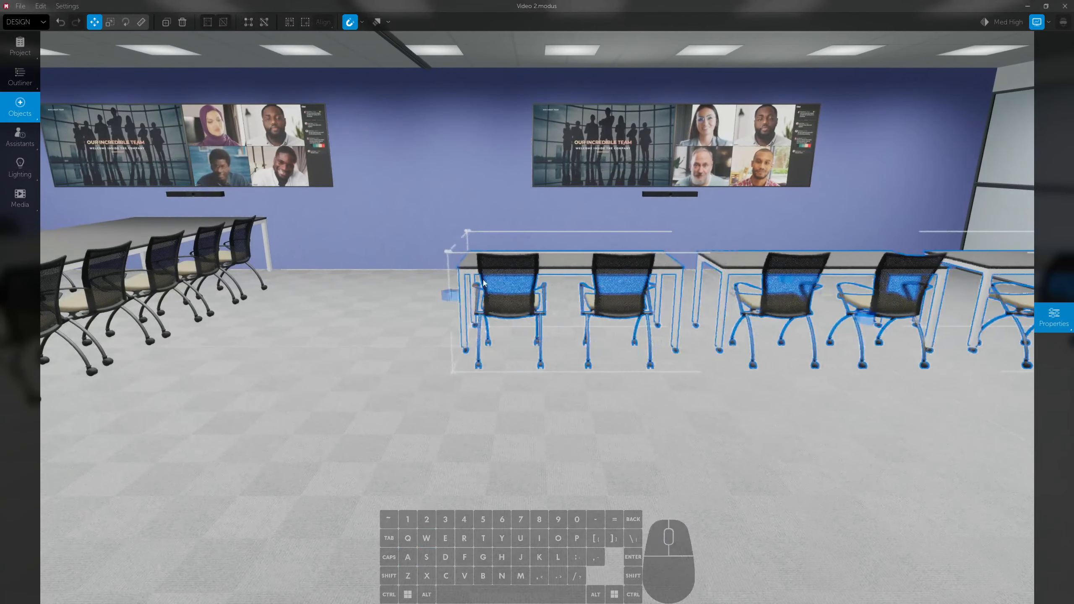
- Set the array's red-axis quantity to 3 and flip that axis so the rows extend away from the display wall
right_click_drag(442, 295, 569, 295)
mouse_move(1049, 315)
left_click(1060, 252)
left_click(1059, 252)
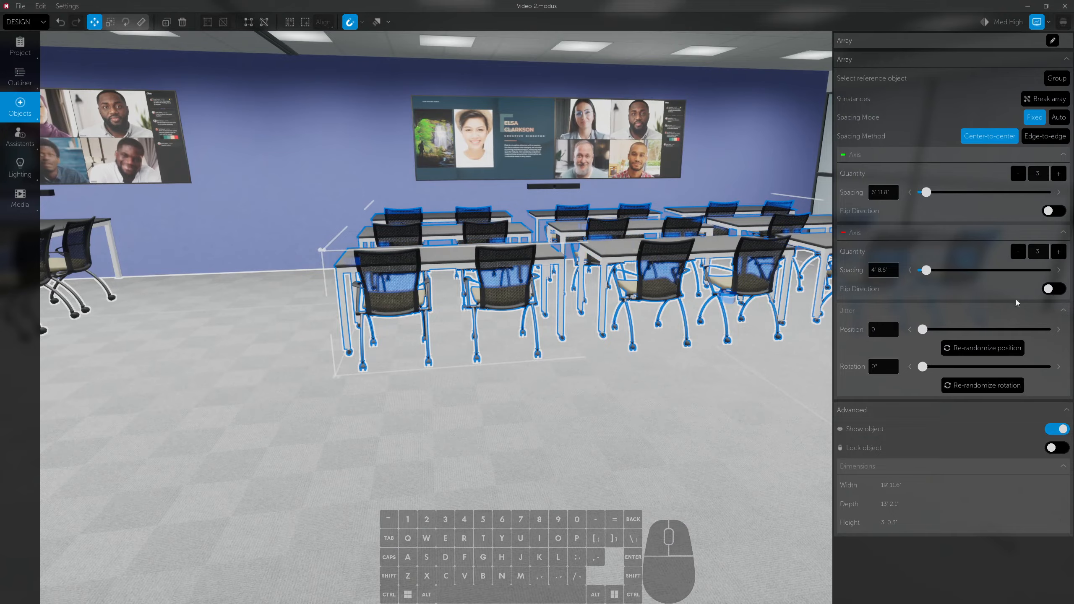
left_click(1054, 288)
- Scale the array to spread its rows toward the marble-topped cabinets and its columns toward the operable wall track
right_click_drag(719, 339, 846, 338)
key("a")
key("s")
right_click_drag(552, 224, 552, 224)
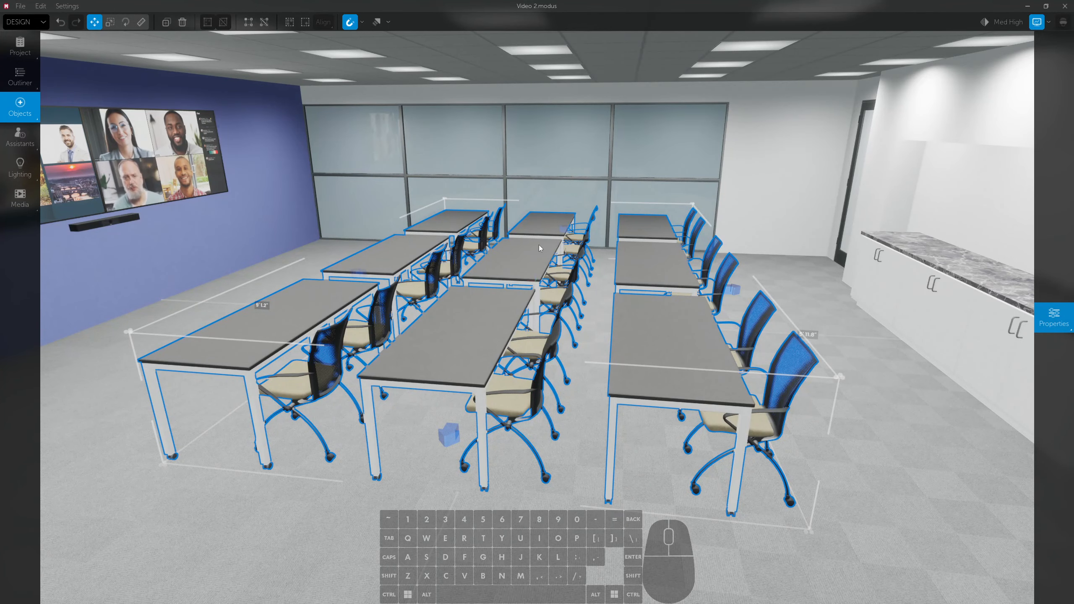
mouse_move(1050, 306)
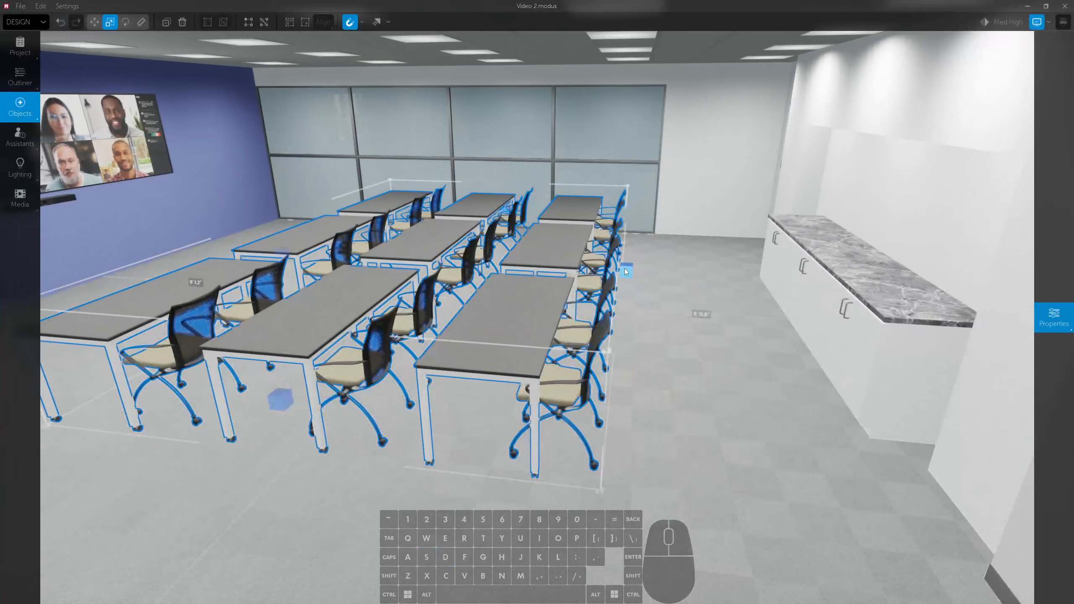
left_click_drag(670, 284, 698, 274)
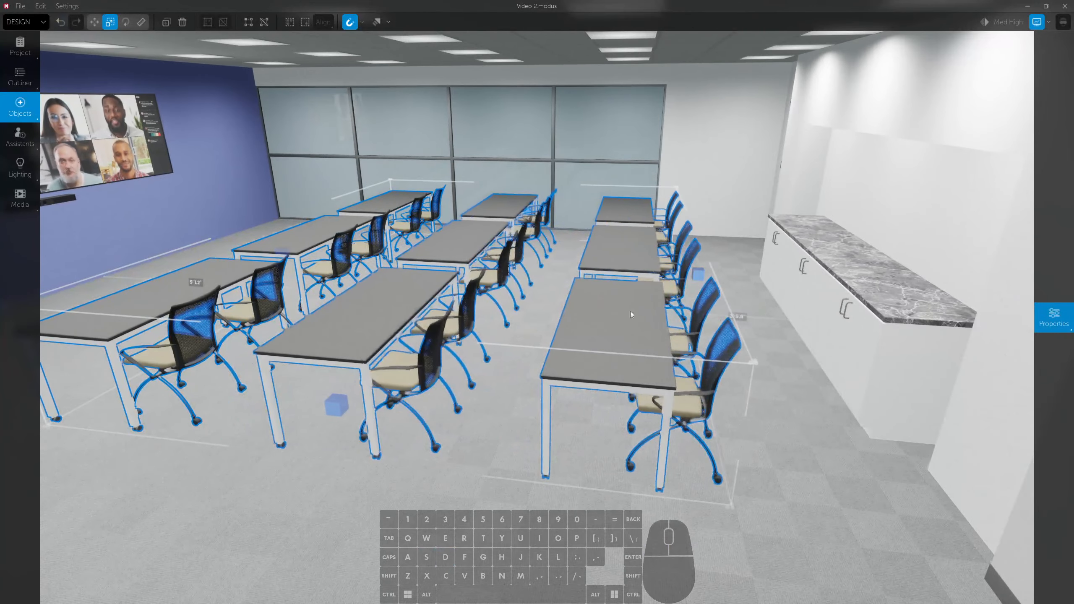
left_click_drag(336, 409, 283, 461)
right_click_drag(559, 307, 465, 355)
key("d")
left_click_drag(542, 412, 549, 419)
- Tighten the array's row spacing so the last row leaves a wider aisle in front of the marble-topped cabinets
right_click_drag(550, 418, 533, 381)
key("d")
mouse_move(537, 302)
right_mouse_down()
mouse_move(525, 302)
mouse_move(804, 302)
mouse_move(550, 302)
right_mouse_up()
key("w")
key("a")
key("space")
left_click_drag(512, 324, 427, 330)
right_click_drag(428, 329, 625, 392)
key("w")
key("d")
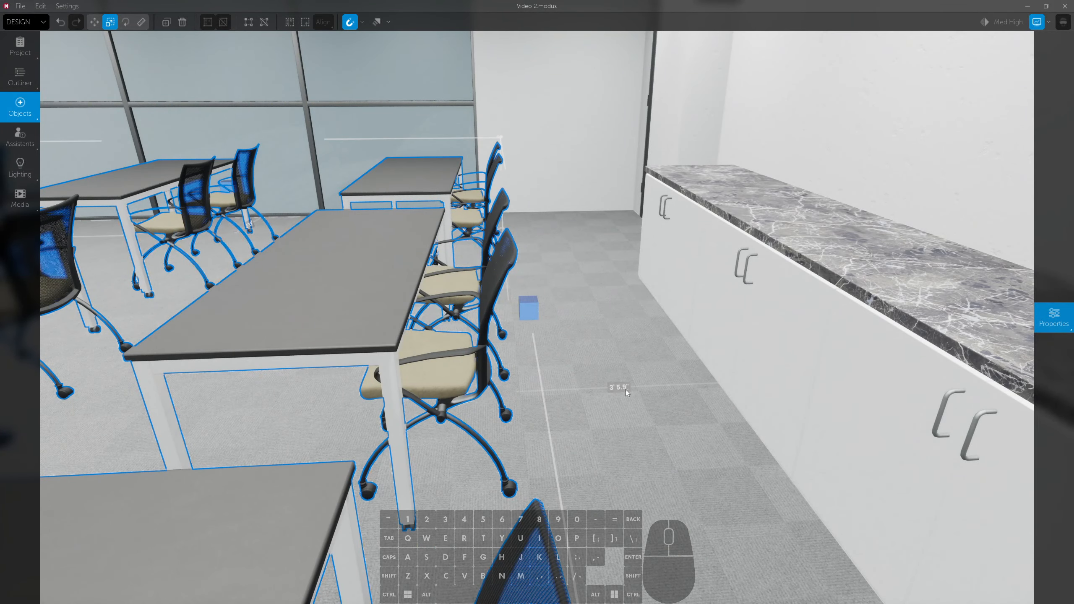
left_click_drag(524, 310, 490, 316)
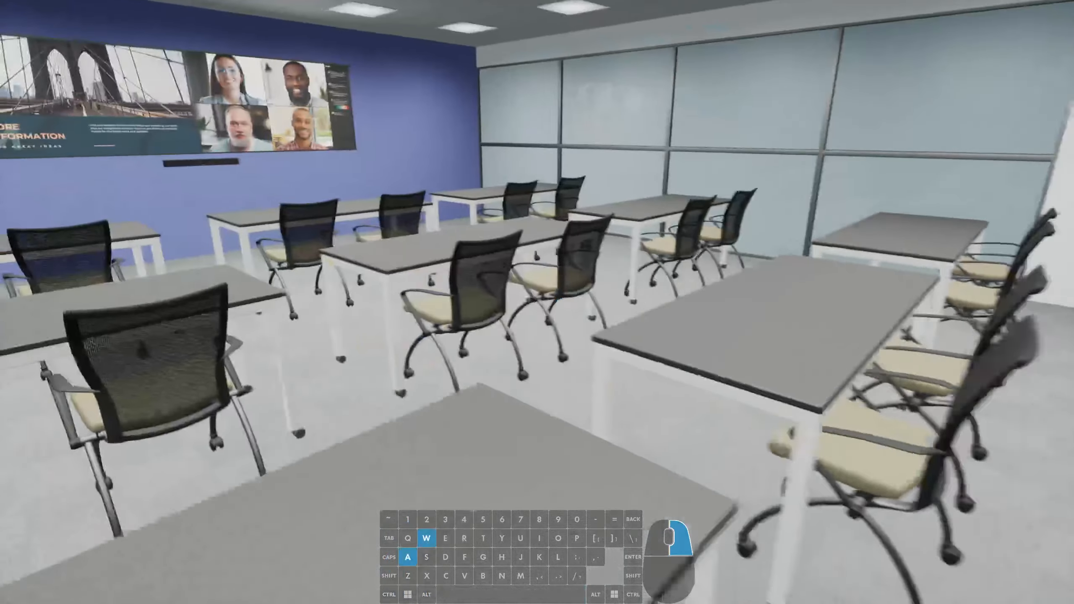
- Narrow the array slightly on its glass wall side to widen the walkway there
key("a")
right_click_drag(537, 302, 520, 302)
left_click(530, 348)
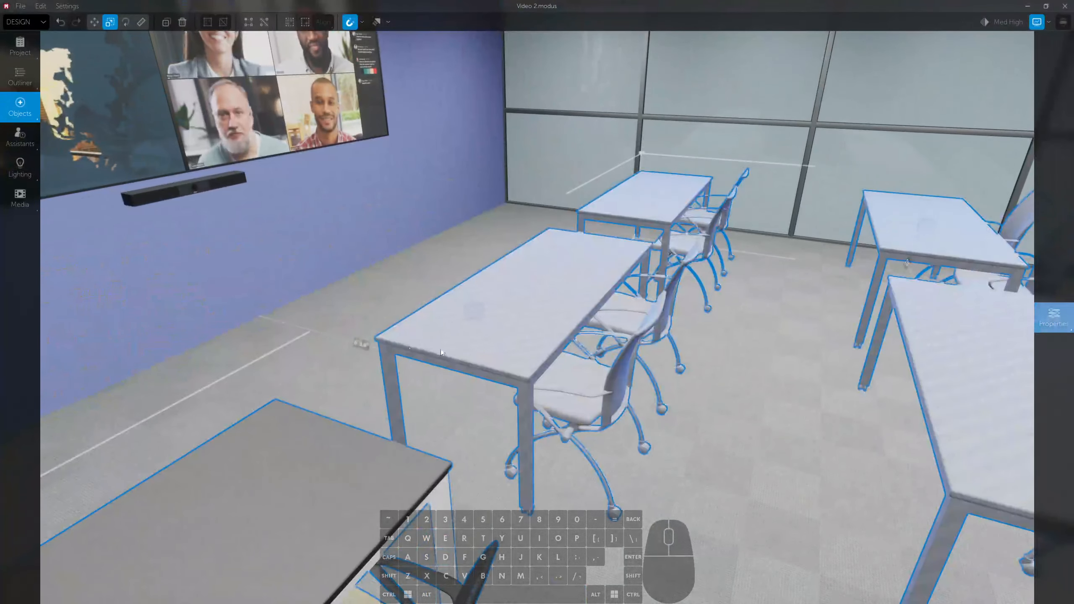
right_click_drag(400, 349, 688, 340)
key("w")
key("d")
key("space")
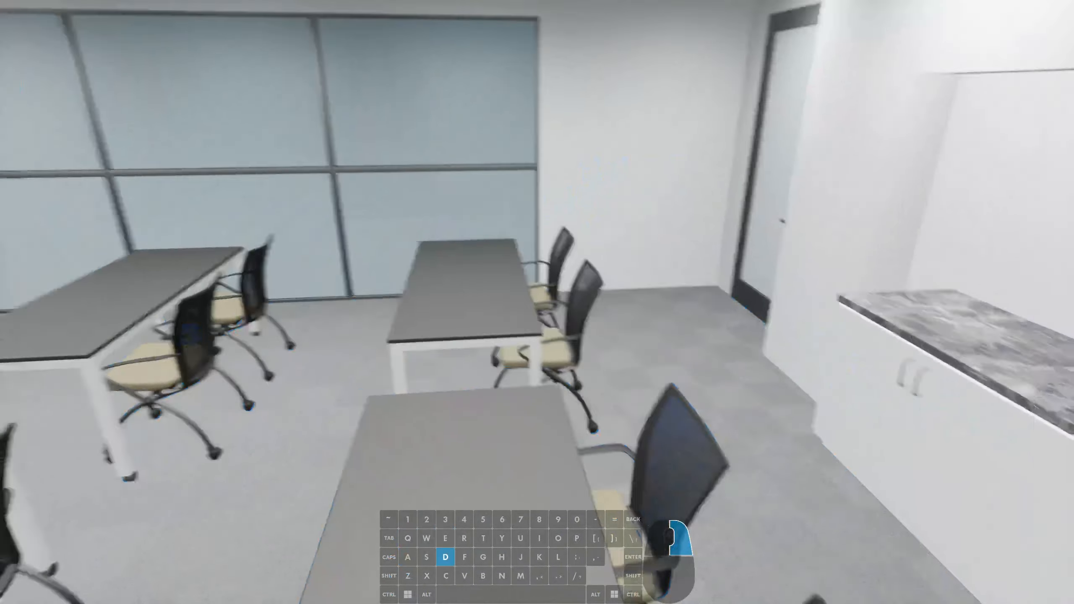
right_click_drag(537, 302, 406, 302)
left_click(670, 388)
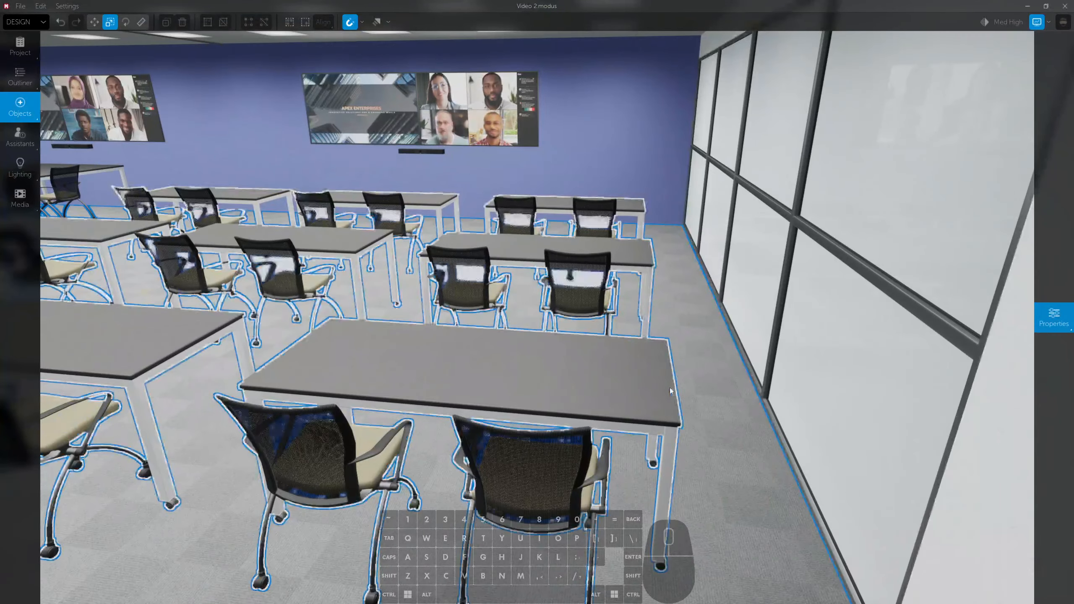
left_click_drag(662, 302, 642, 300)
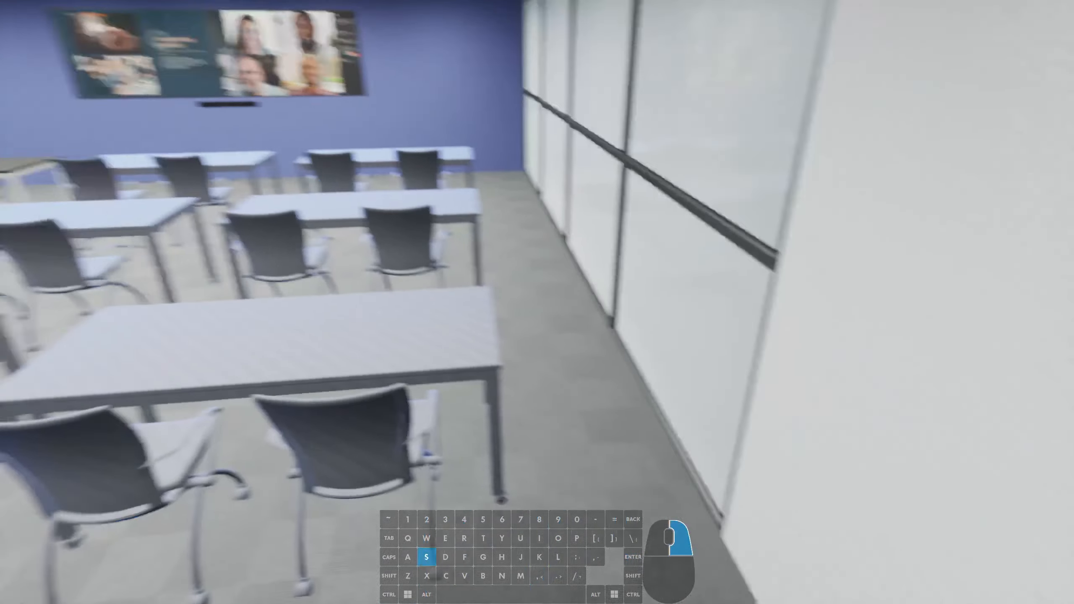
- Close the operable wall to separate the two halves of the room
right_click_drag(537, 302, 448, 270)
key("w")
key("a")
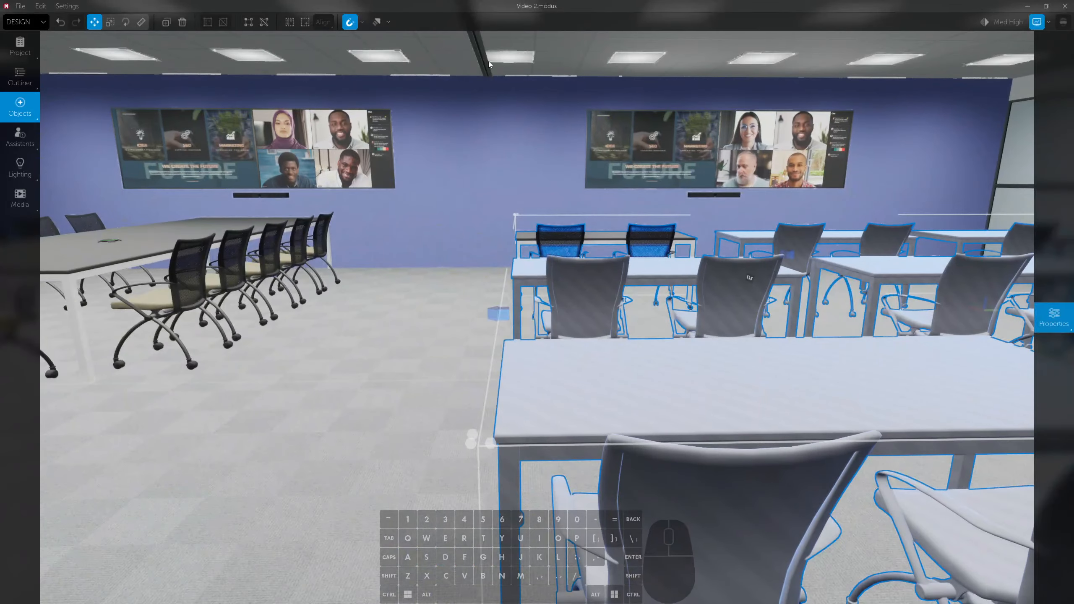
left_click(489, 64)
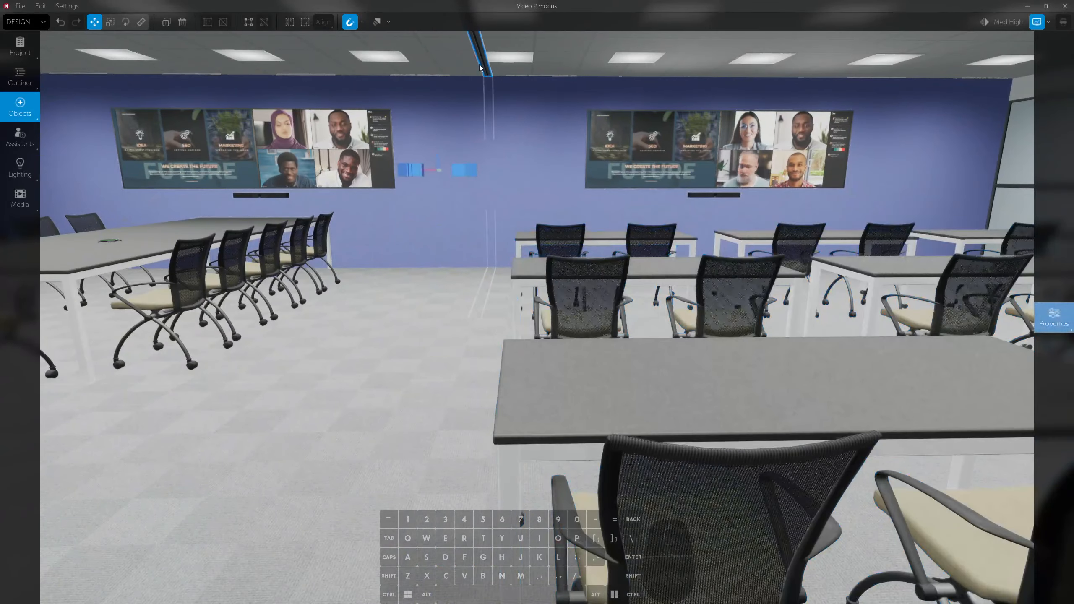
key("d")
mouse_move(605, 198)
right_mouse_down()
mouse_move(613, 224)
mouse_move(606, 198)
right_mouse_up()
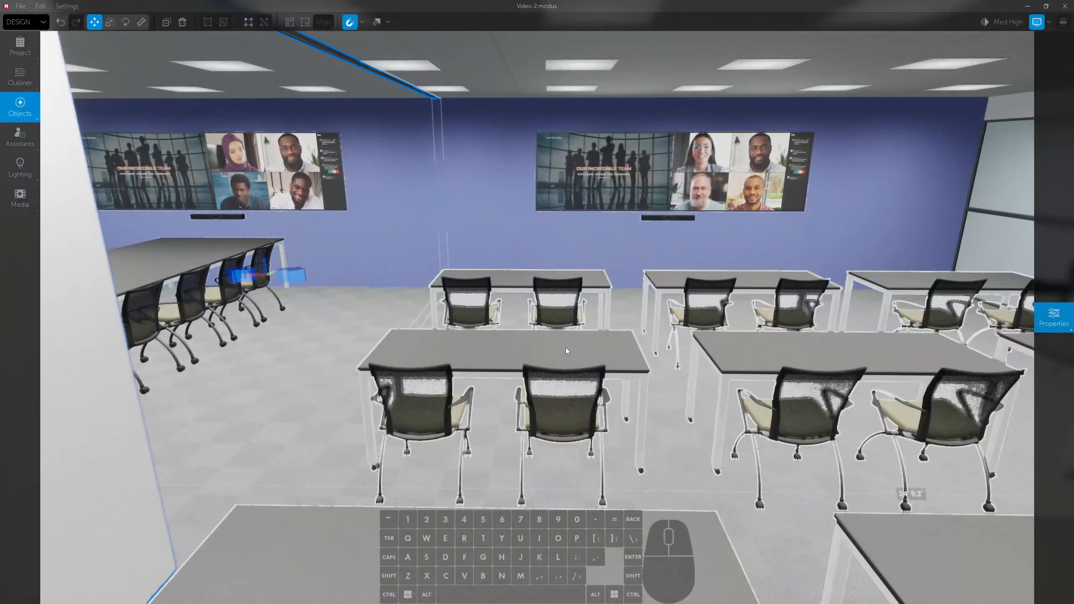
- Move the table array away from the glass wall to leave a gap of about 3'
left_click(568, 346)
key("a")
right_click_drag(568, 347, 691, 335)
key("w")
key("d")
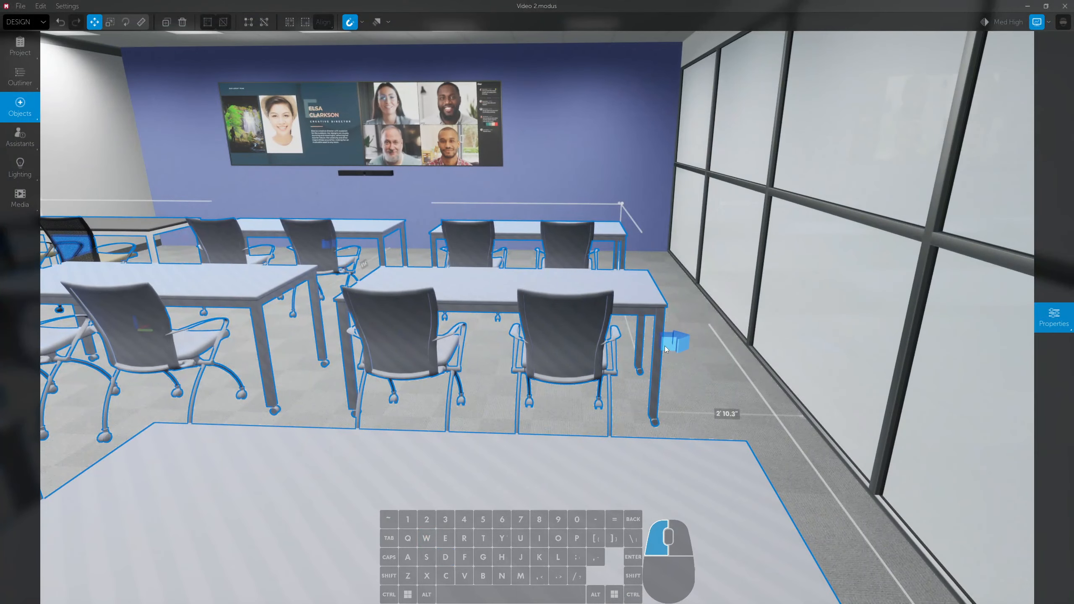
left_click_drag(666, 349, 658, 352)
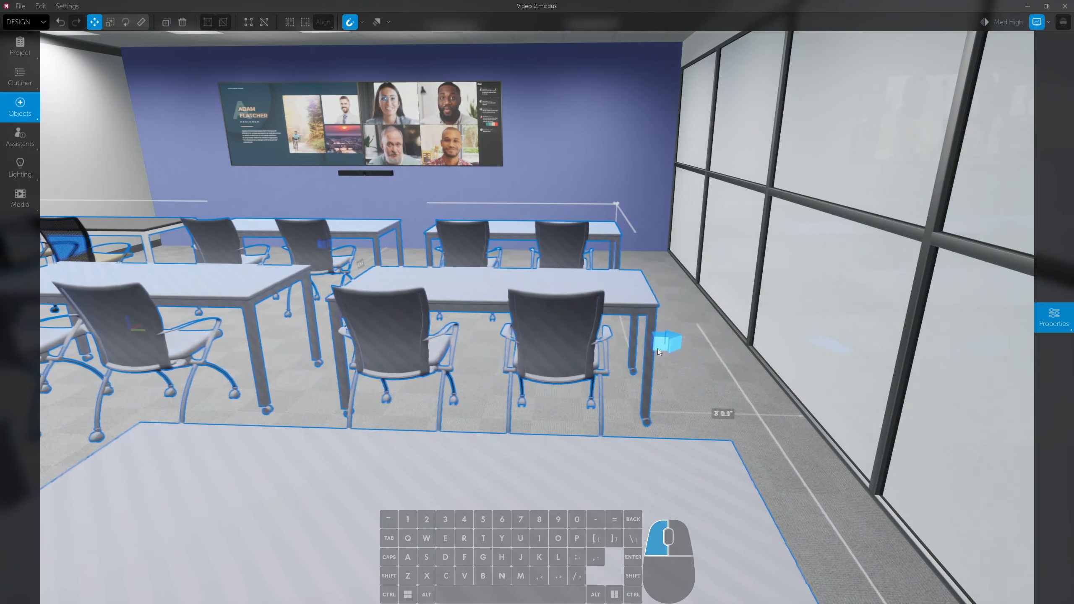
- Examine the classroom layout, its aisles and its view of the display with the operable wall closed
right_click_drag(658, 349, 569, 336)
key("w")
key("a")
left_click(556, 318)
left_click(499, 379)
key("a")
right_click_drag(499, 379, 449, 425)
key("d")
key("w")
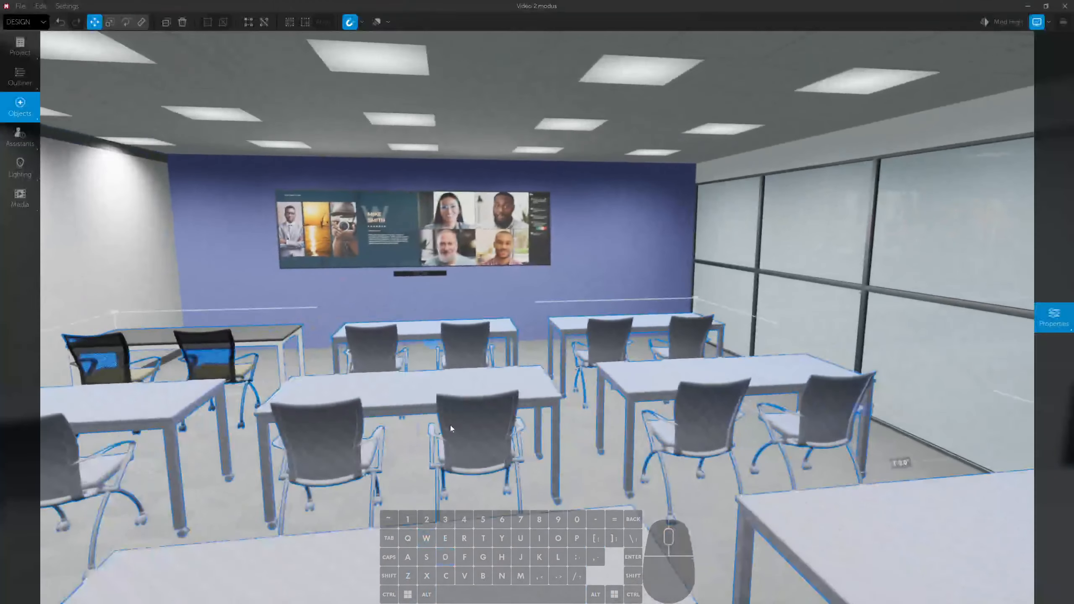
mouse_move(610, 476)
right_mouse_down()
mouse_move(372, 470)
mouse_move(608, 479)
right_mouse_up()
key("d")
key("a")
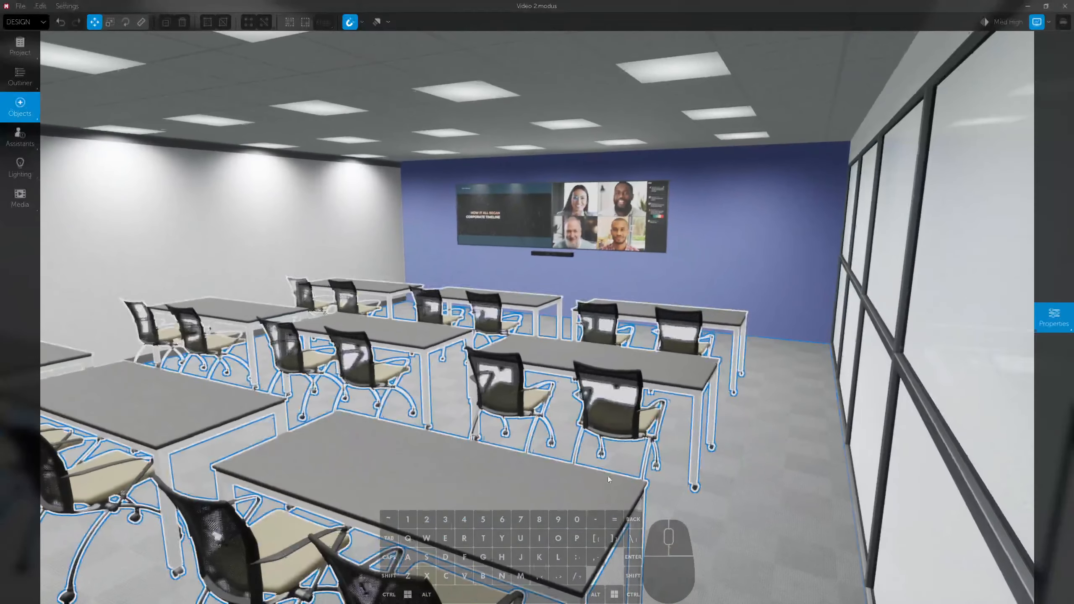
- Find the generic Laptop in the object library and place laptops on two of the classroom tables nearest the glass wall
left_click(25, 113)
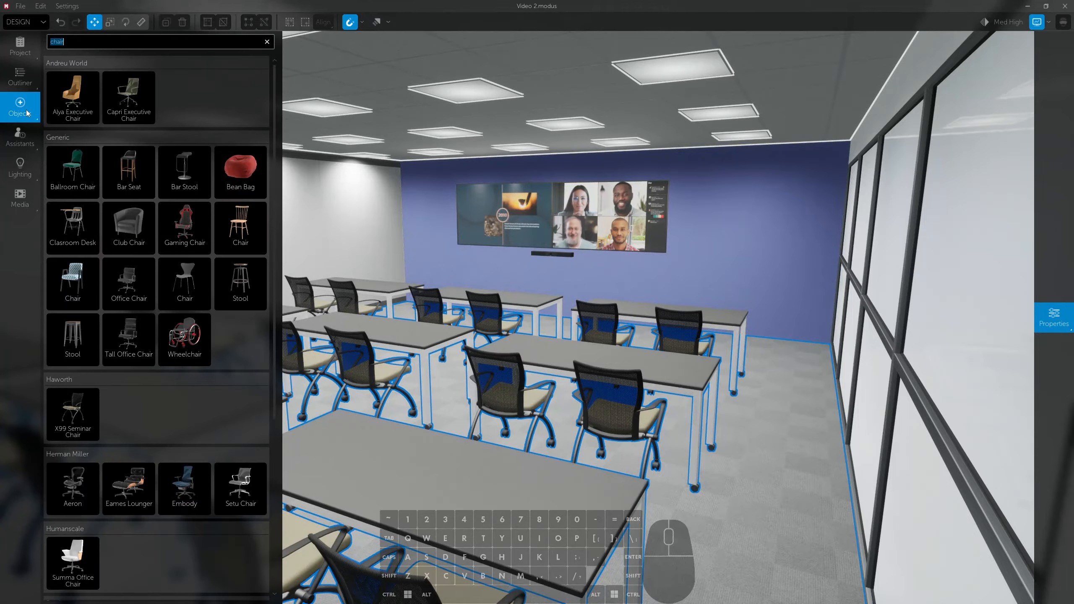
type("lap")
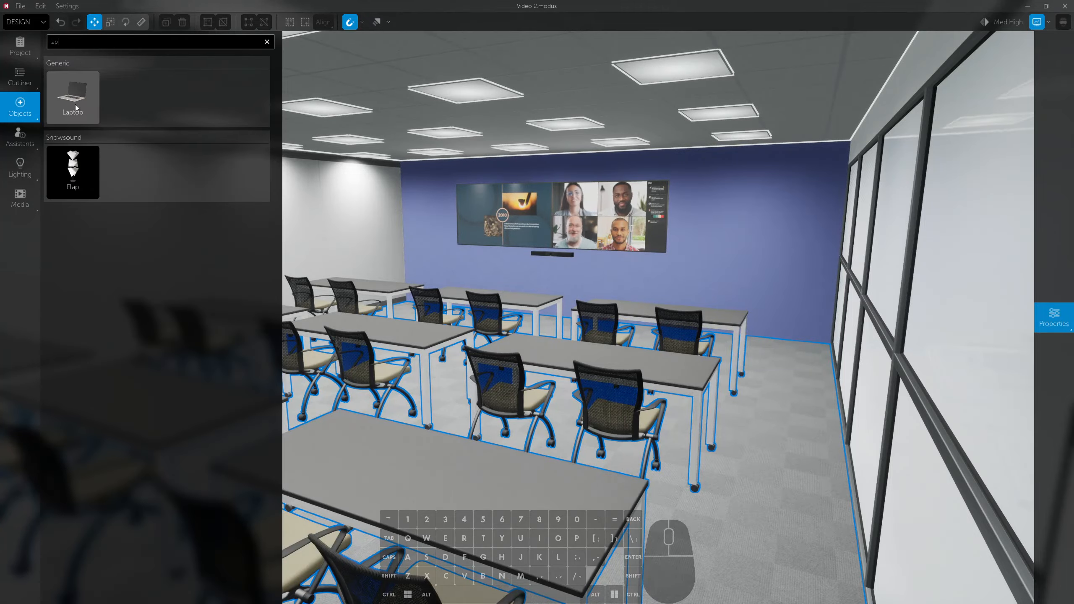
left_click_drag(76, 107, 534, 348)
right_click_drag(562, 355, 448, 355)
- Add a generic potted plant from the object library and set it on the far end of the marble countertop
left_click(20, 108)
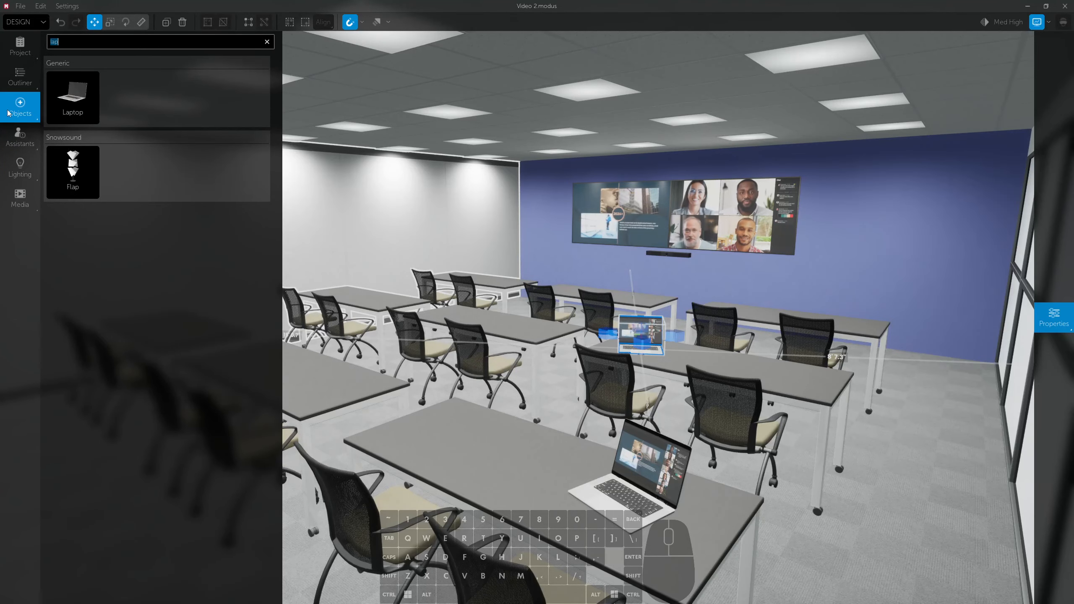
type("plant")
left_click_drag(128, 97, 68, 396)
right_click_drag(68, 396, 17, 396)
key("w")
key("d")
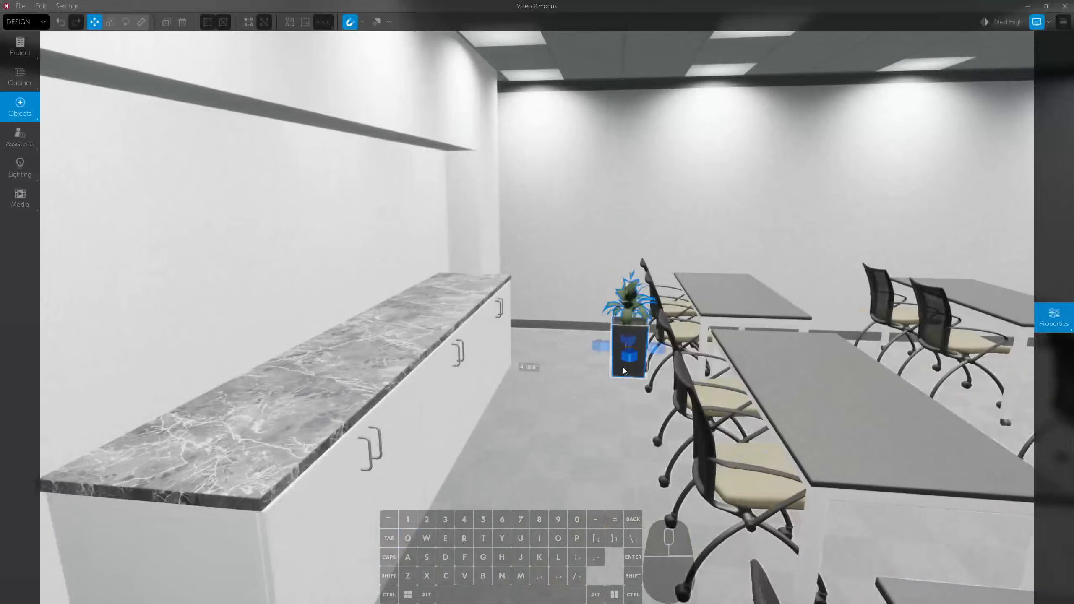
left_click_drag(623, 368, 555, 408)
right_click_drag(556, 408, 388, 483)
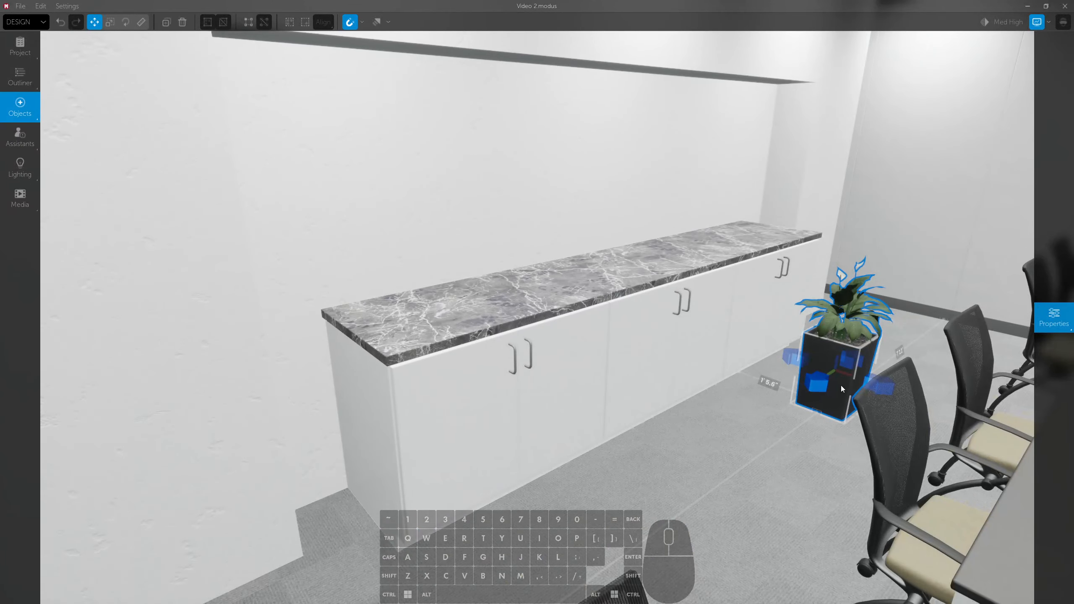
left_click_drag(841, 385, 764, 220)
- Change the potted plant on the counter to the smallest dark square pot with a cactus in it
left_click(1048, 314)
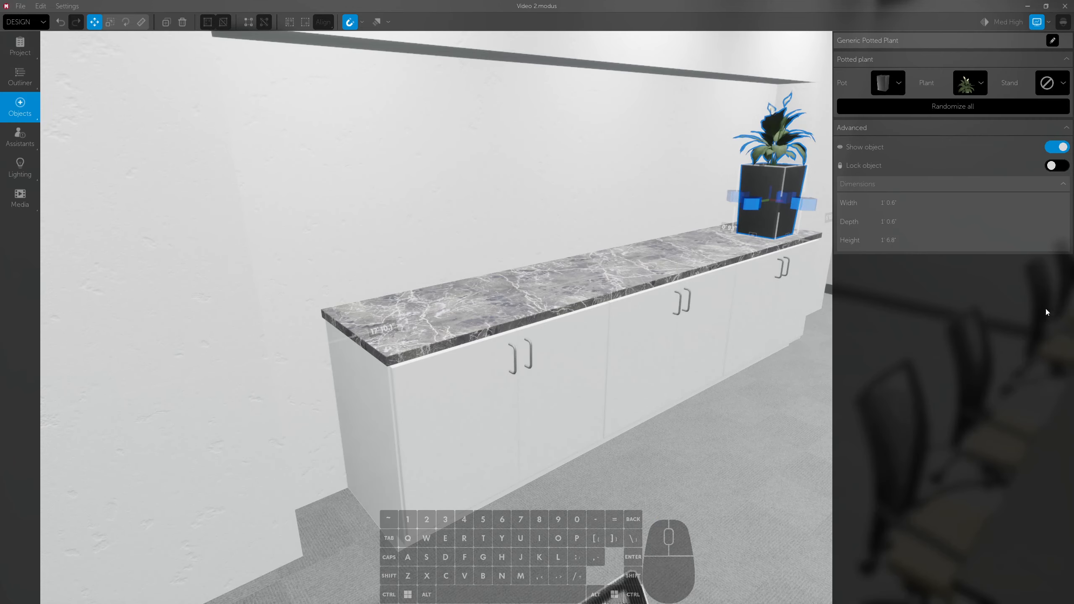
left_click(973, 83)
left_click(939, 112)
left_click(899, 85)
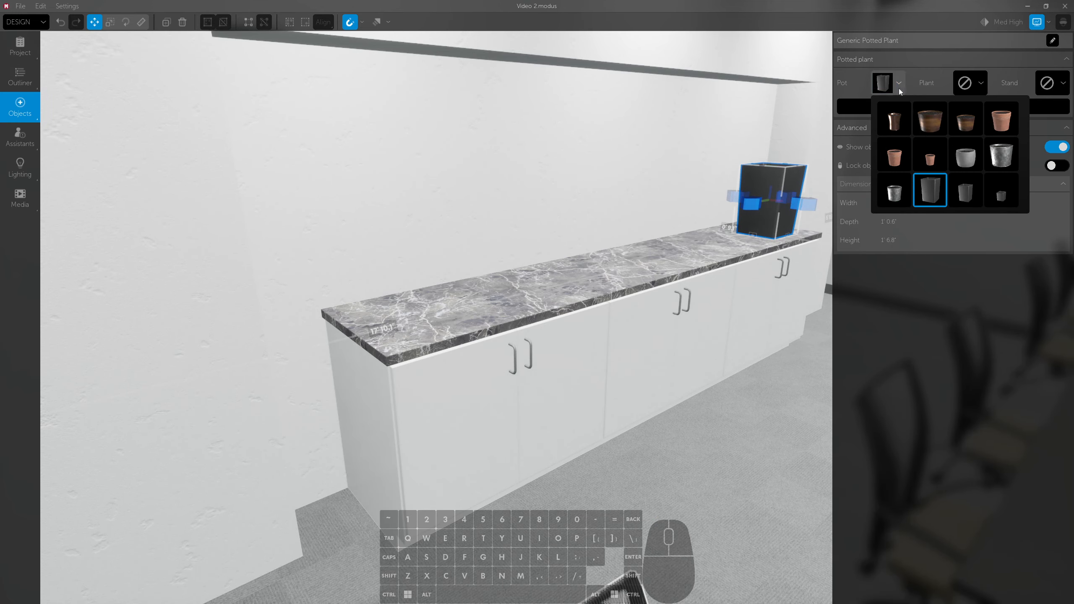
left_click(992, 191)
left_click(973, 83)
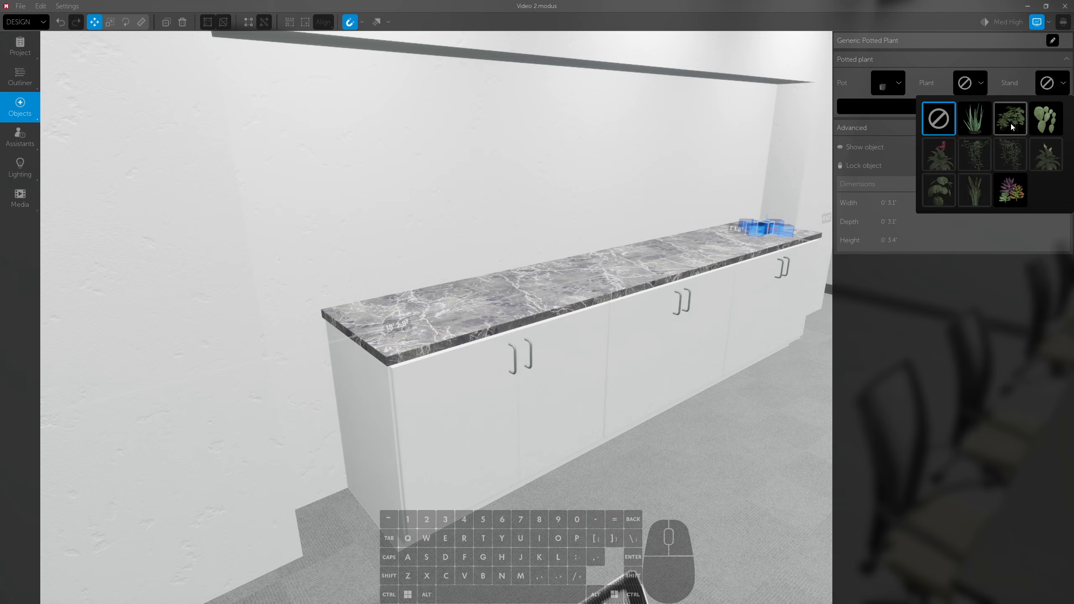
left_click(1041, 129)
- Move the small potted cactus back on the countertop, closer to the wall
key("d")
right_click_drag(719, 265, 719, 265)
key("w")
key("space")
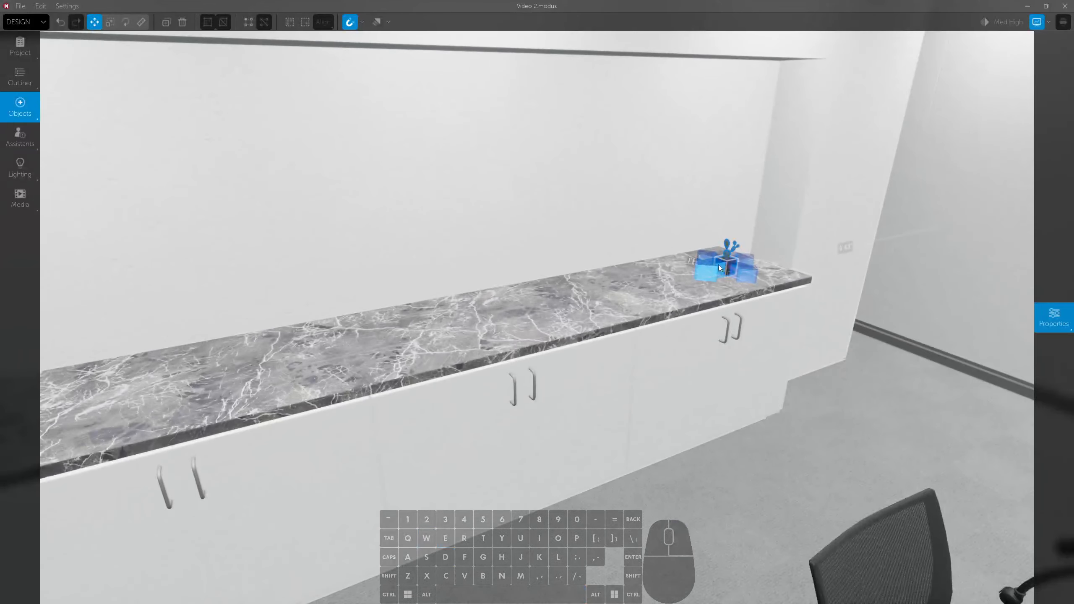
key("Escape")
left_click(724, 267)
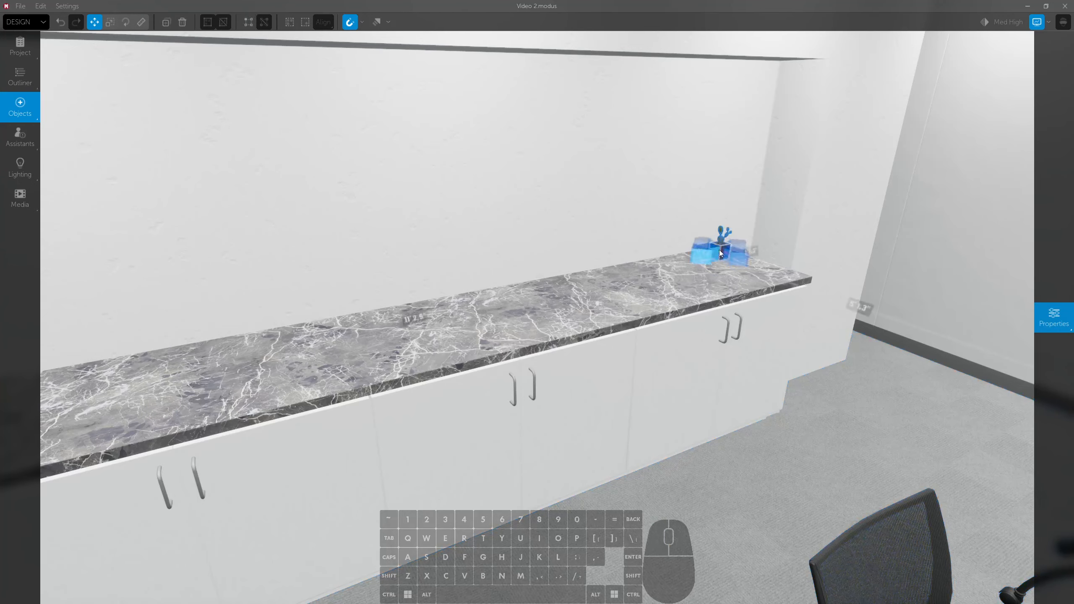
- Examine the furnished classroom from the rear rows, including its laptops and the view toward the display wall
key("a")
right_click_drag(719, 250, 690, 260)
key("a")
key("a")
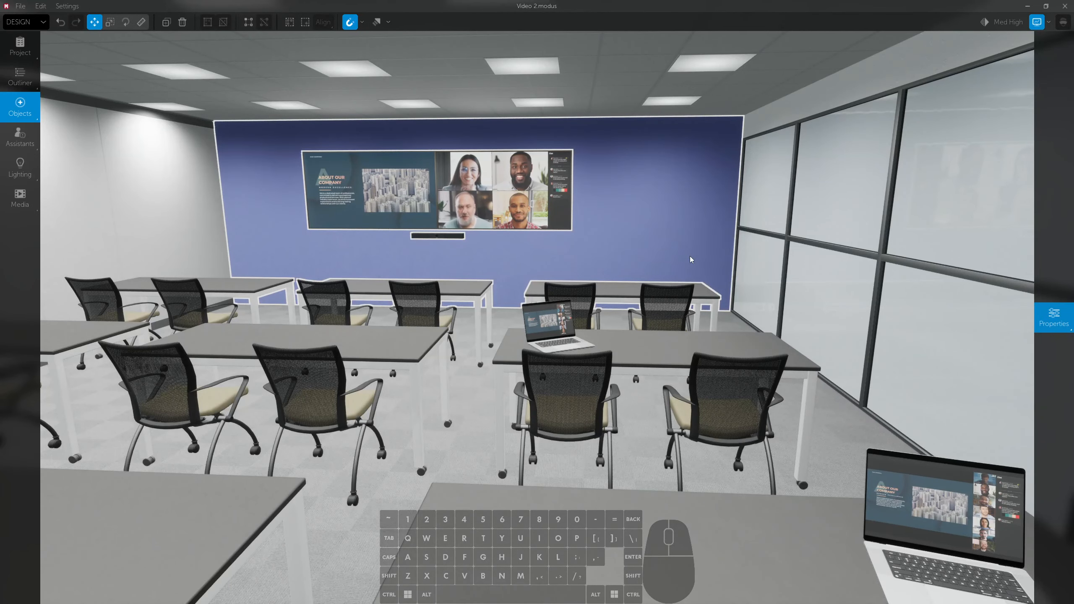
key("a")
mouse_move(684, 254)
right_mouse_down()
mouse_move(605, 253)
mouse_move(708, 242)
mouse_move(685, 254)
right_mouse_up()
key("s")
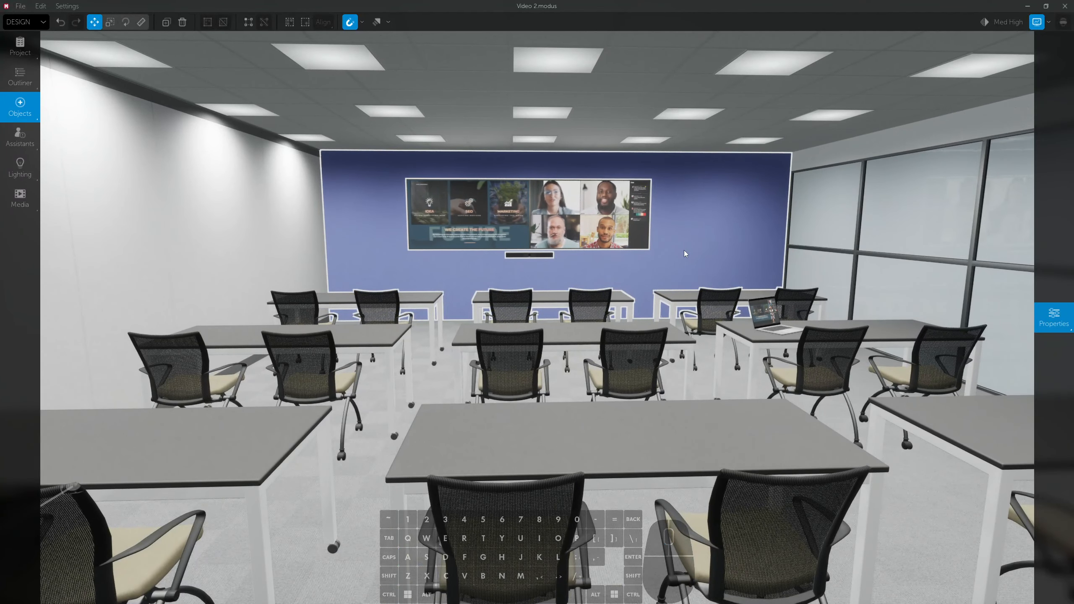